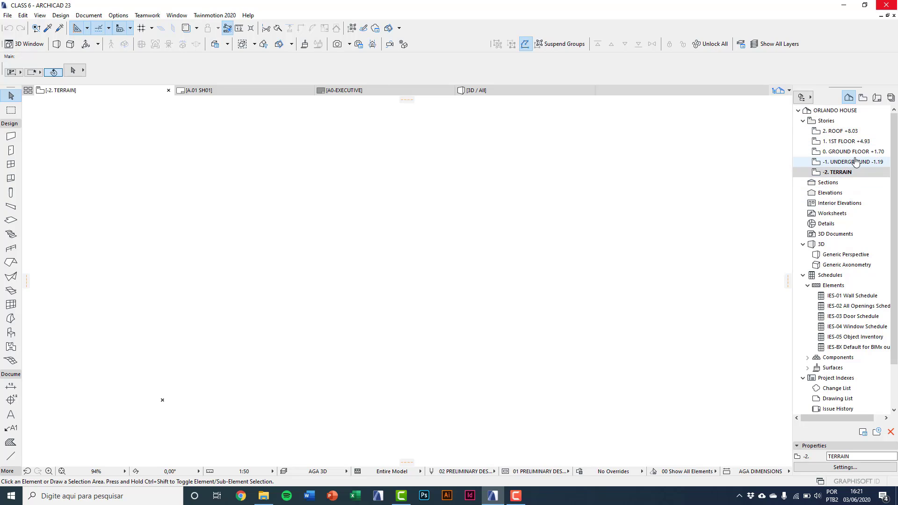
Step: View the 0. GROUND FLOOR story's plan and return to the -2. TERRAIN story
click(855, 162)
double_click(854, 152)
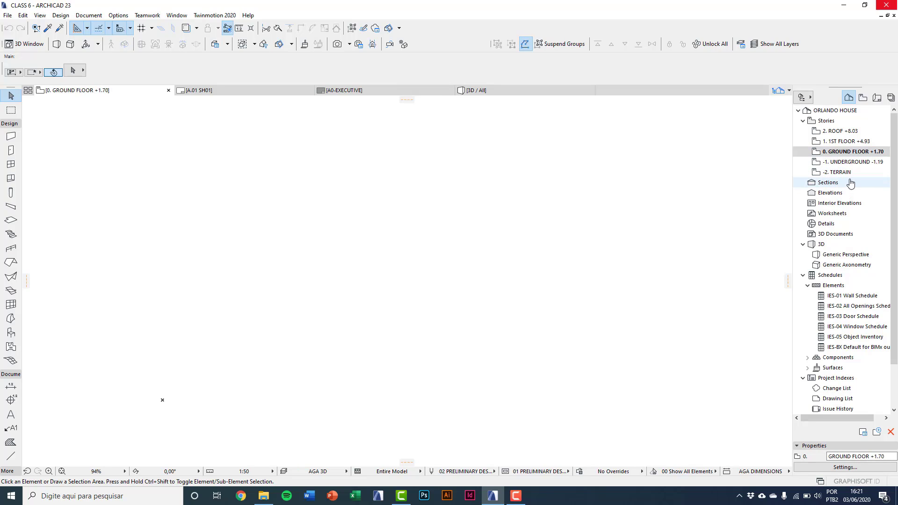
double_click(851, 173)
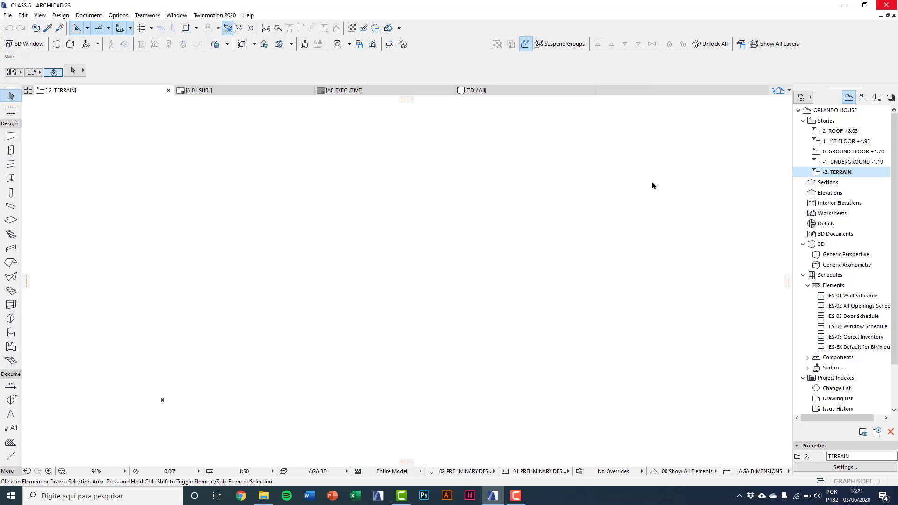
Step: Choose ORLANDO HOUSE_TOPOGRAPHY from the DWG REFERENCES_ORLANDO HOUSE folder as the external drawing for the terrain story
click(7, 15)
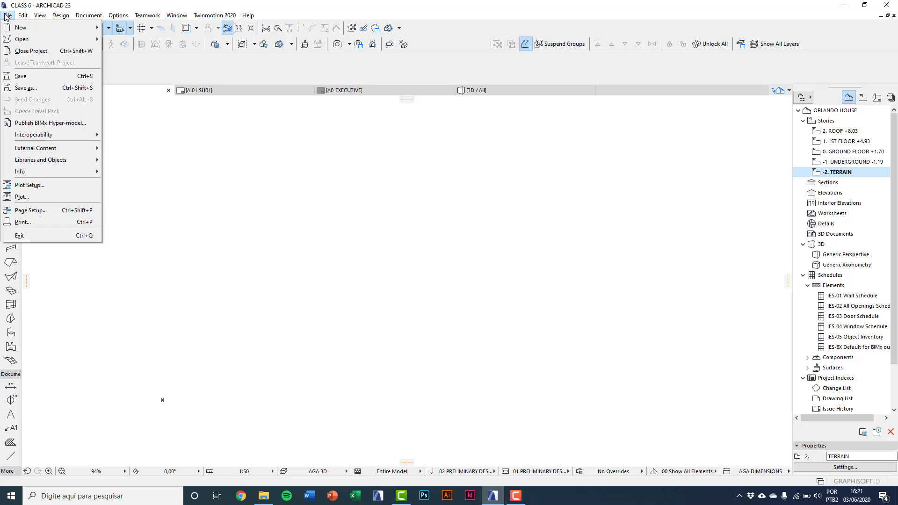
mouse_move(53, 149)
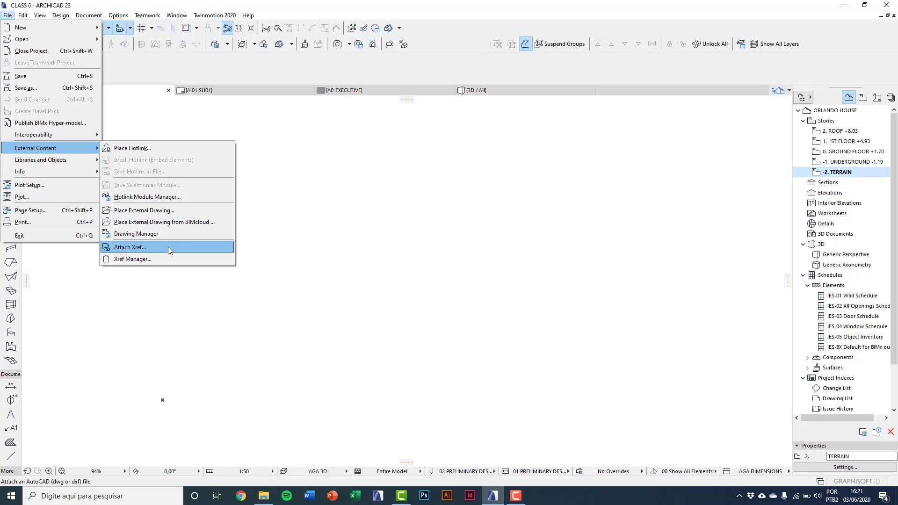
click(152, 211)
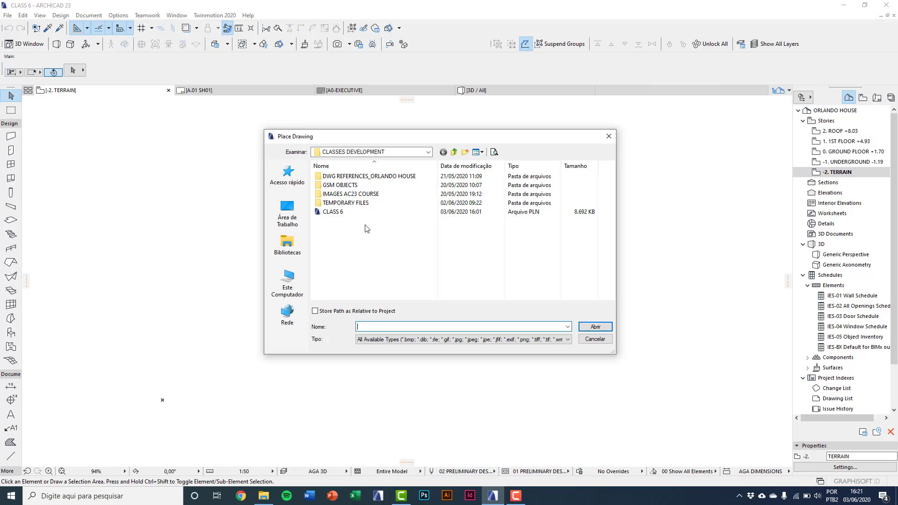
double_click(362, 177)
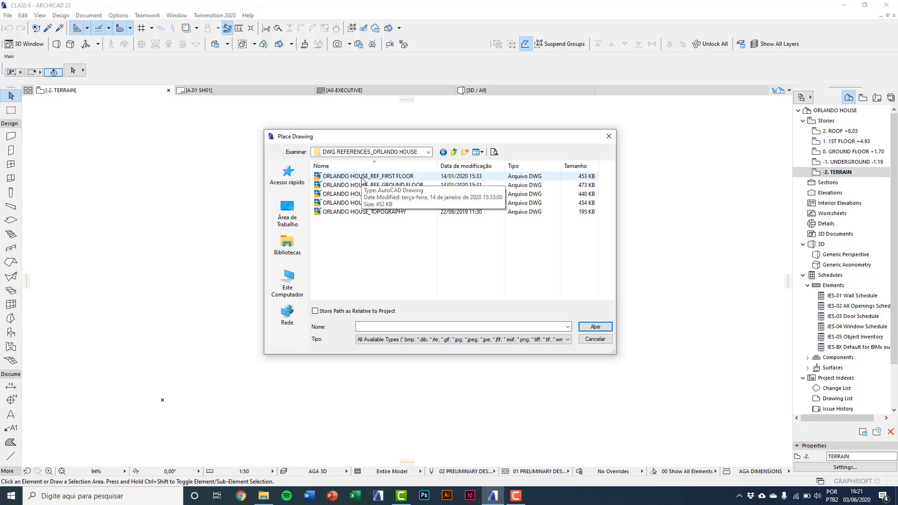
click(369, 214)
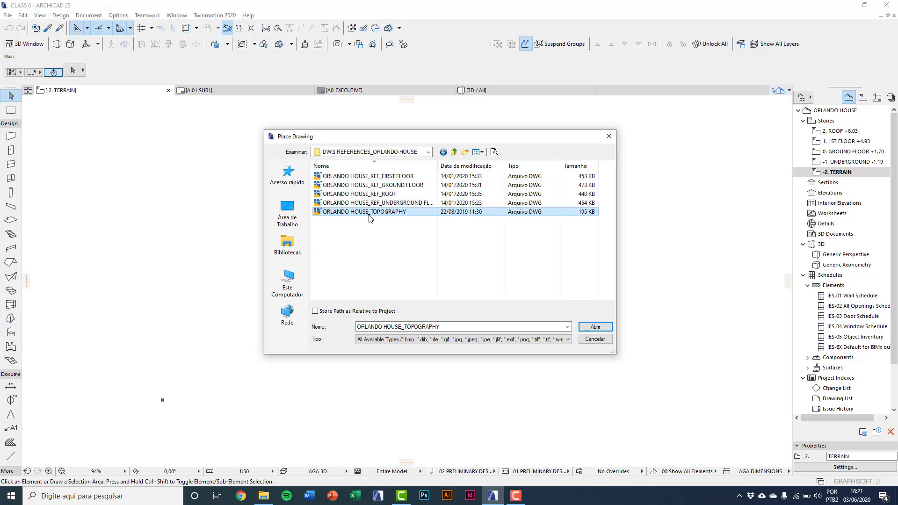
click(590, 328)
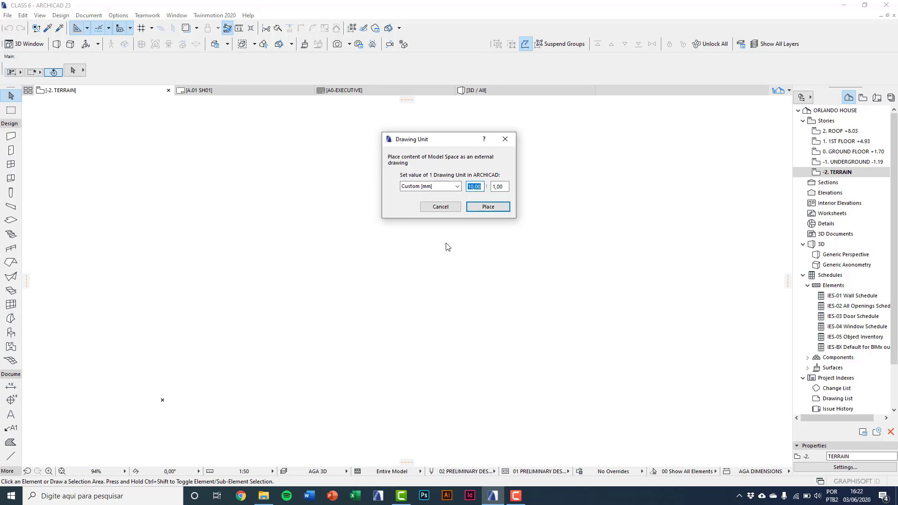
Step: Place the topography drawing at the project origin with a custom millimetre unit of 10,00 : 1,00, skipping the missing romans.SHX font
drag(430, 144, 375, 187)
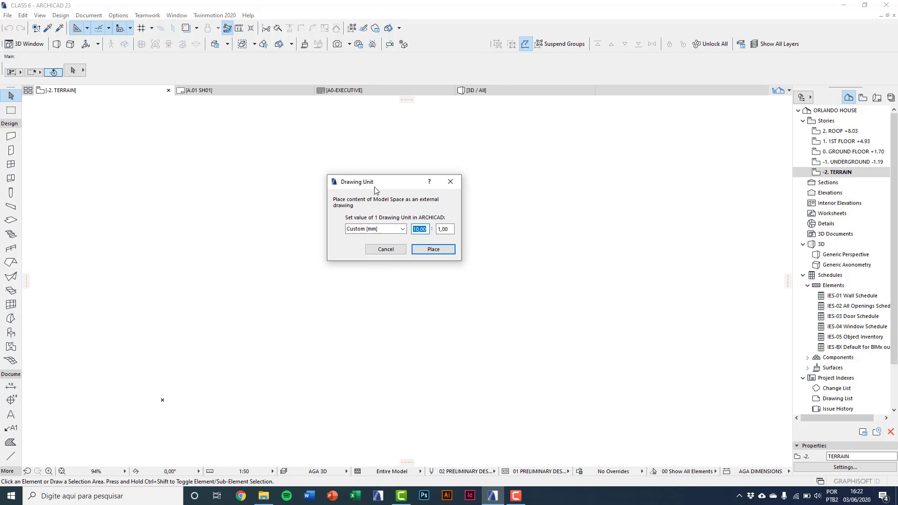
click(396, 229)
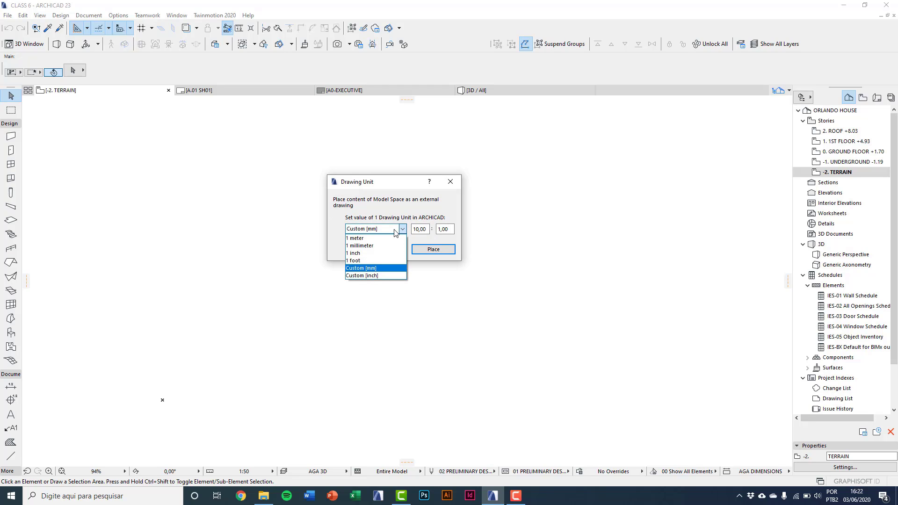
click(383, 270)
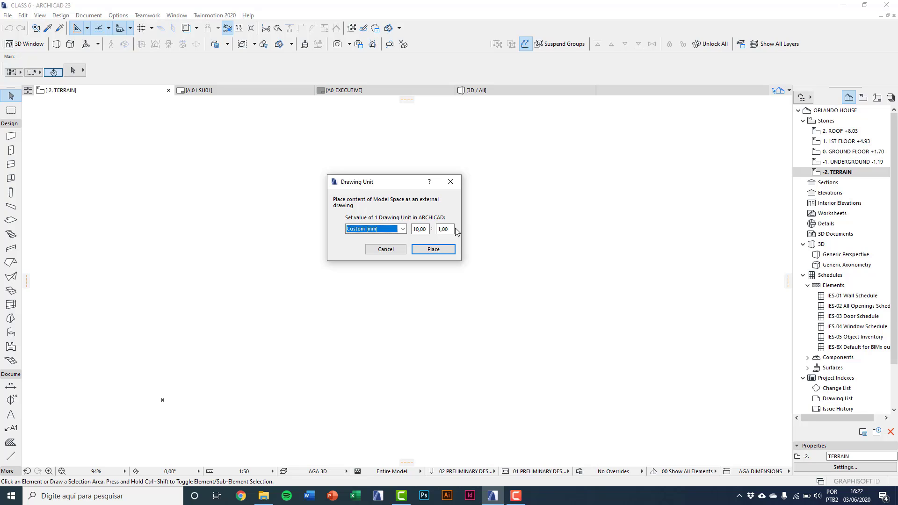
click(433, 250)
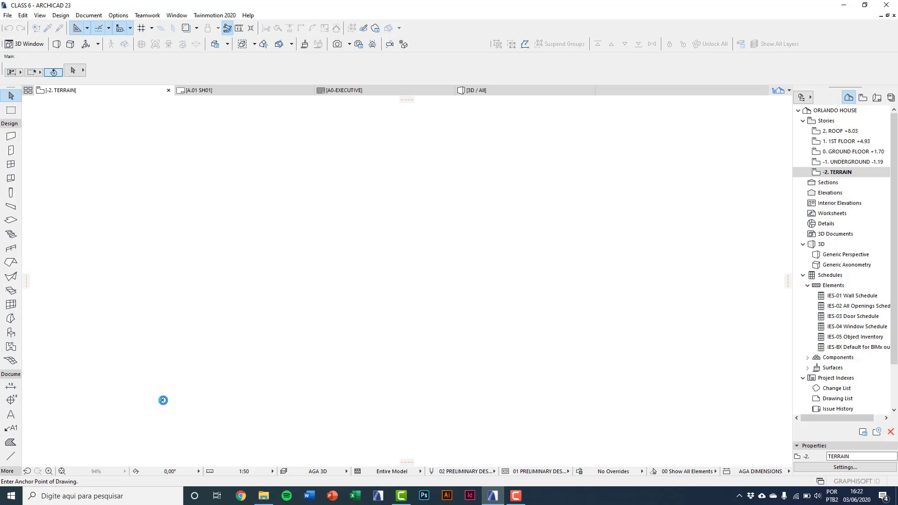
click(163, 400)
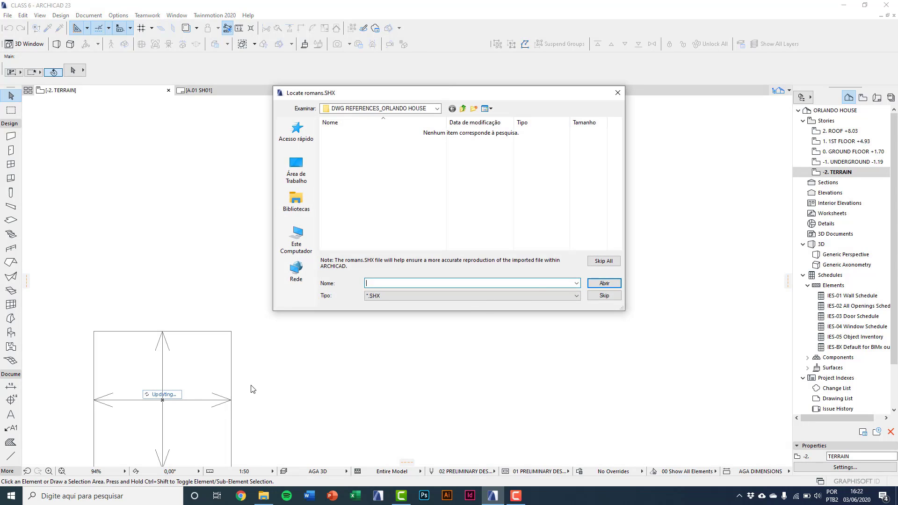
drag(451, 94, 441, 146)
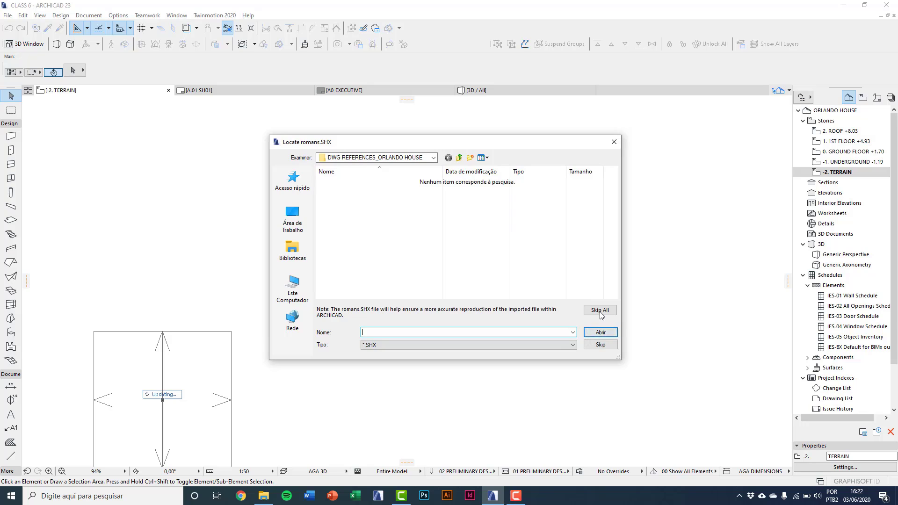
click(592, 342)
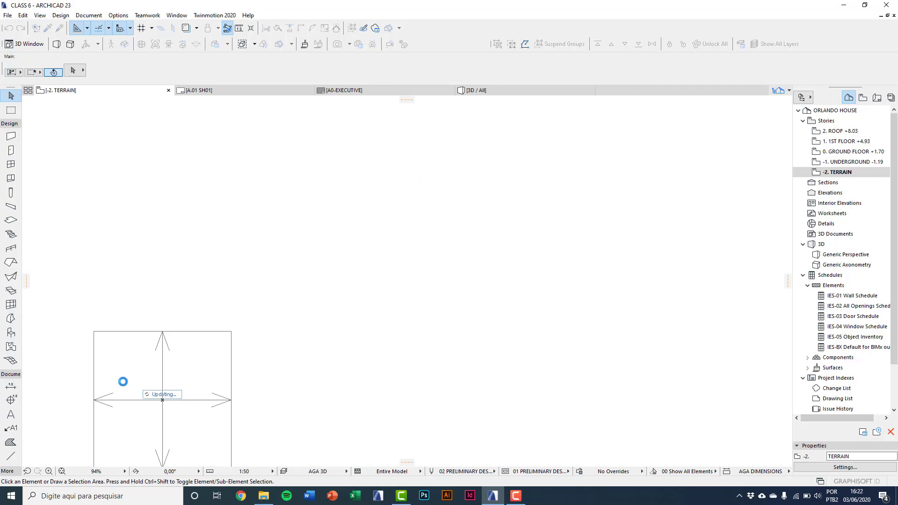
Step: Move the topography drawing so that the lot corner labelled 829,932 sits on the project origin
scroll(402, 351, down, 10)
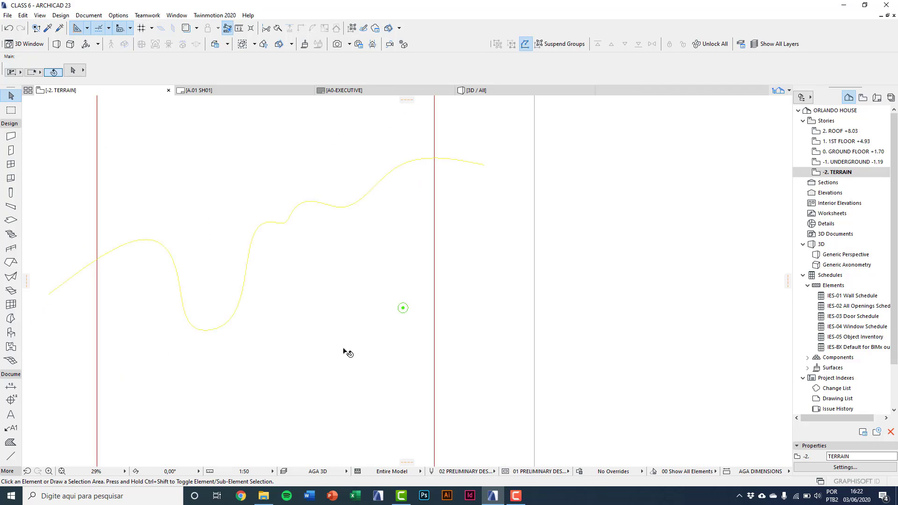
click(352, 372)
scroll(352, 372, up, 2)
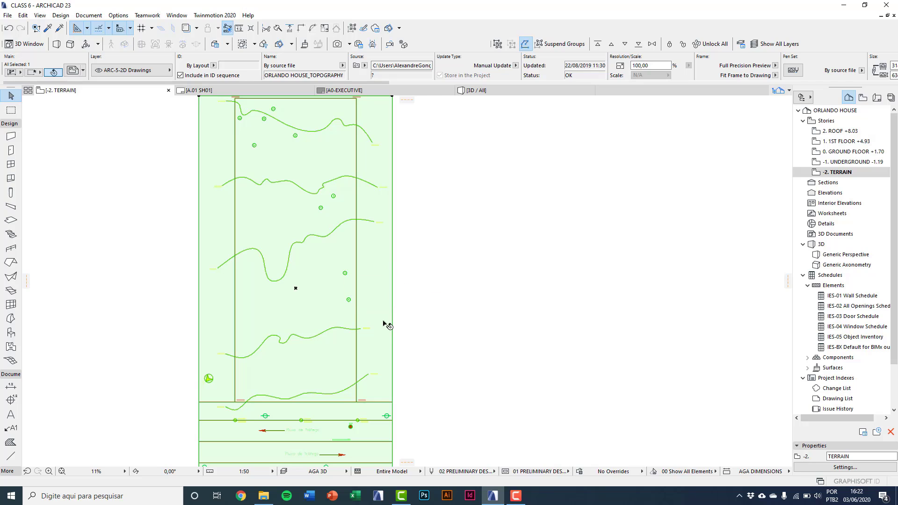
scroll(230, 413, up, 2)
scroll(265, 400, up, 3)
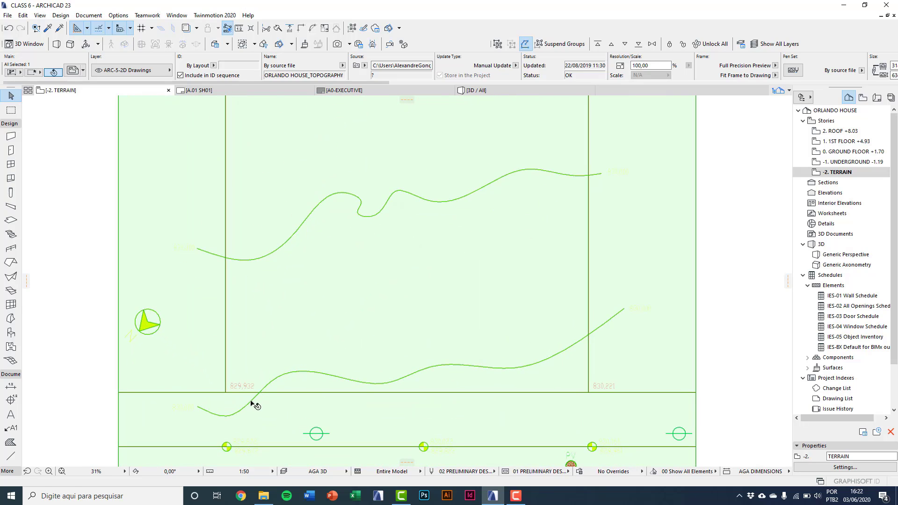
scroll(247, 405, up, 3)
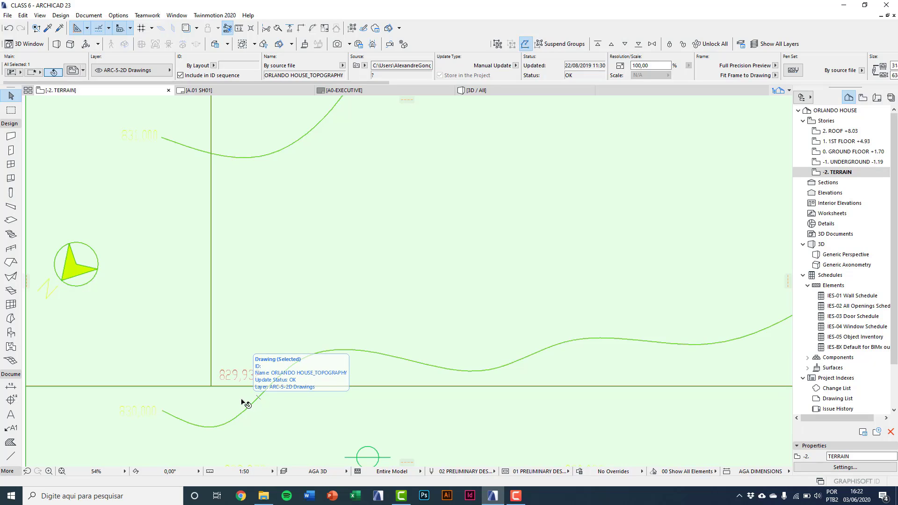
key(ctrl+d)
click(211, 387)
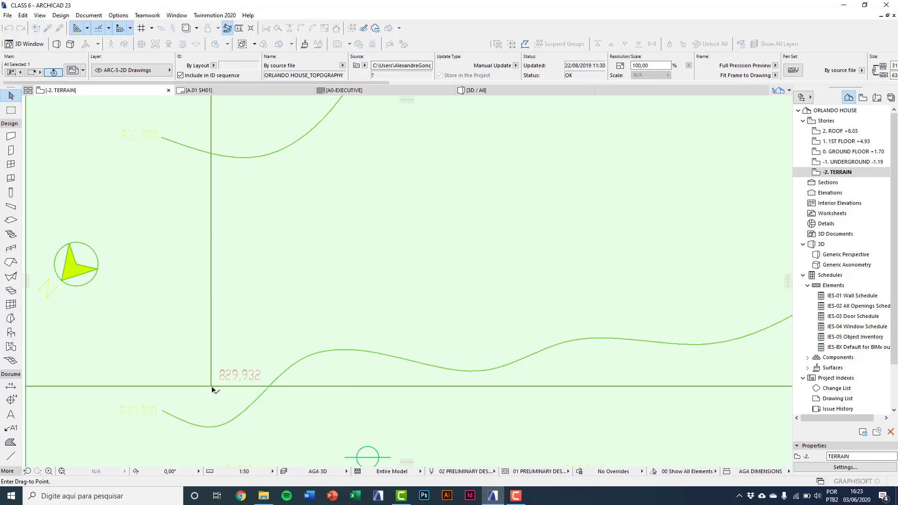
scroll(211, 387, down, 5)
scroll(237, 355, up, 3)
scroll(256, 292, up, 5)
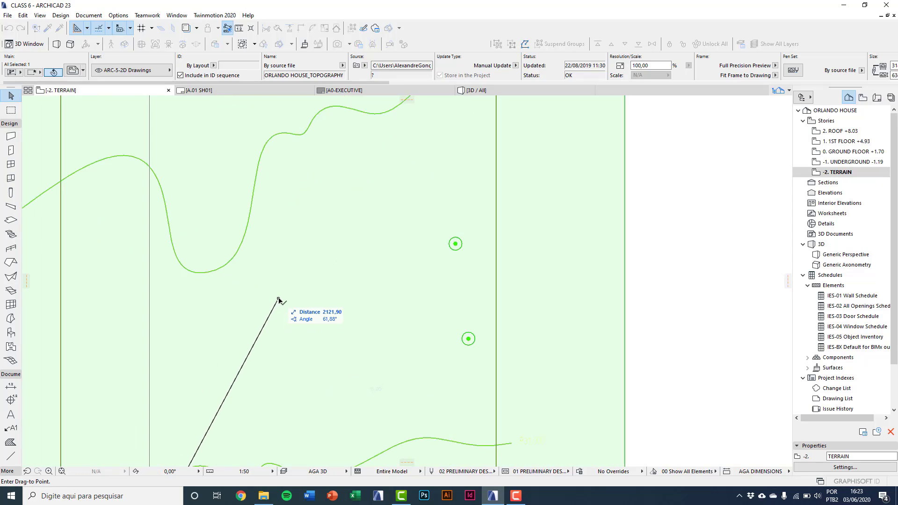
click(278, 299)
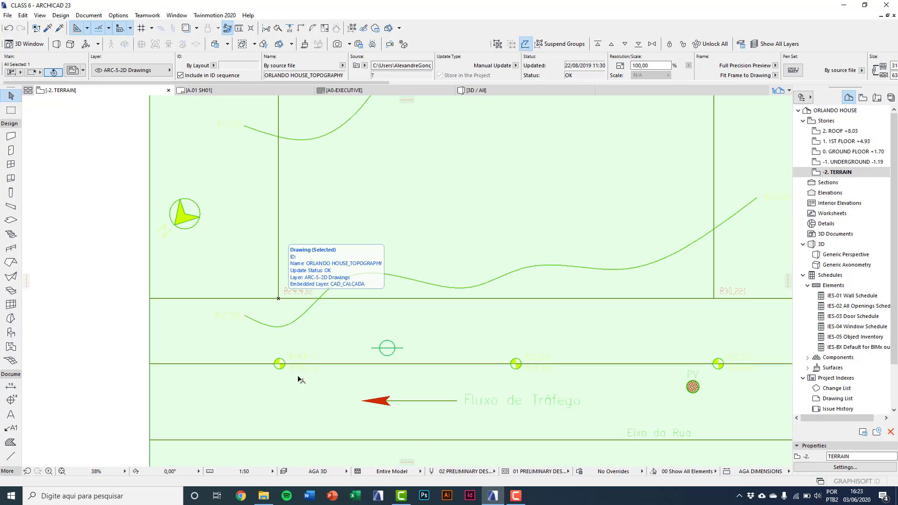
Step: Explode the topography drawing into the current view, keeping the original elements and using the drawing's layer
key(ctrl+apostrophe)
scroll(318, 370, down, 2)
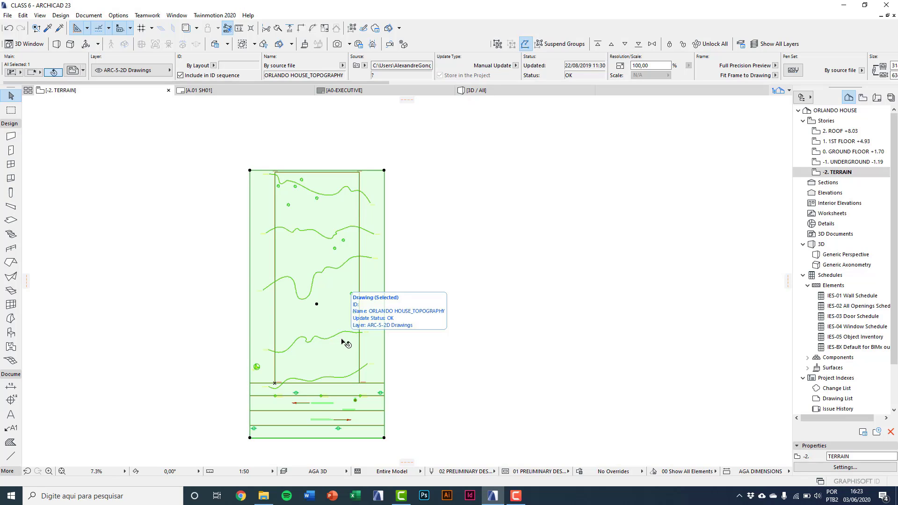
scroll(349, 294, up, 1)
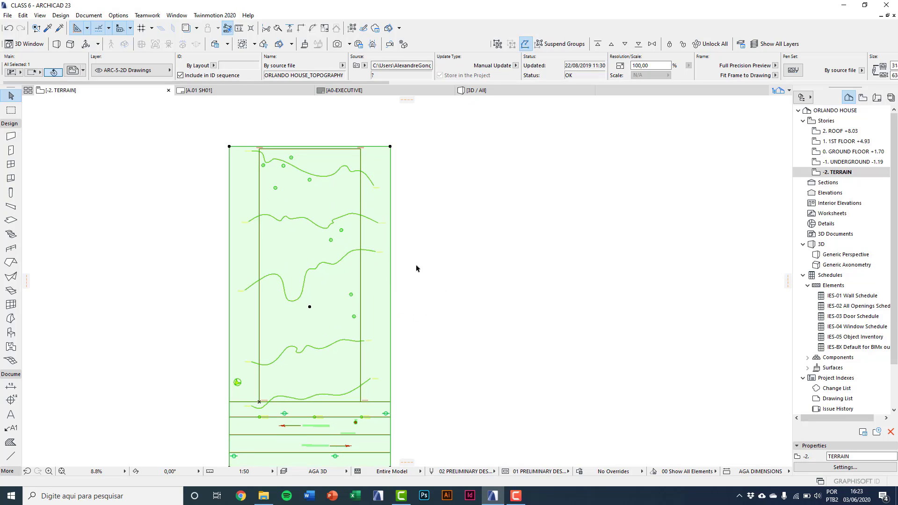
right_click(416, 247)
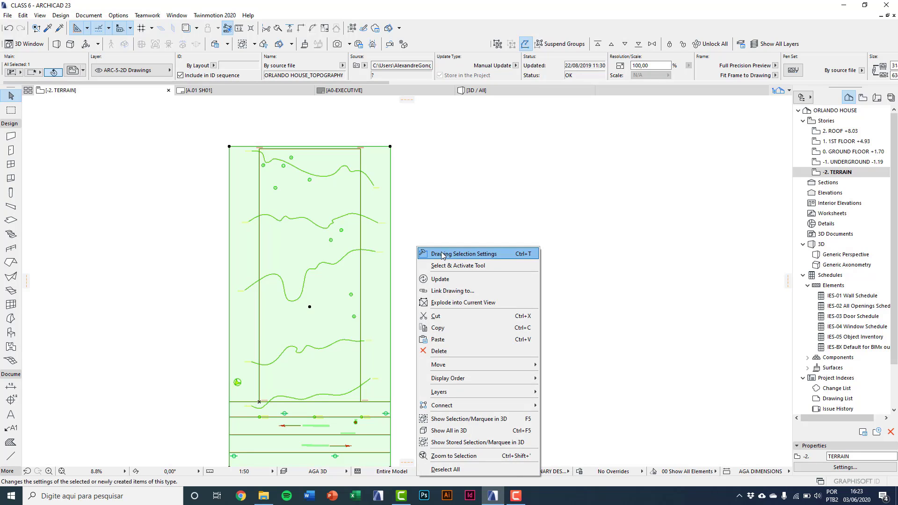
click(462, 303)
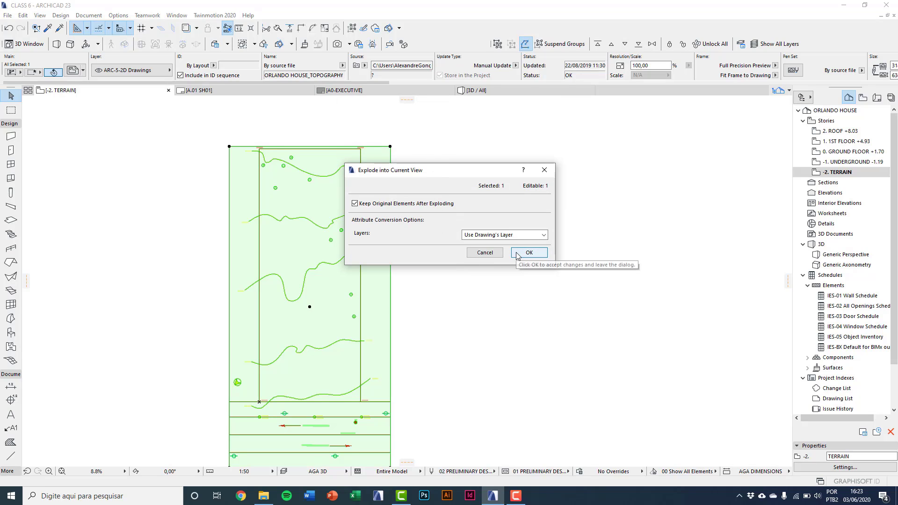
click(517, 256)
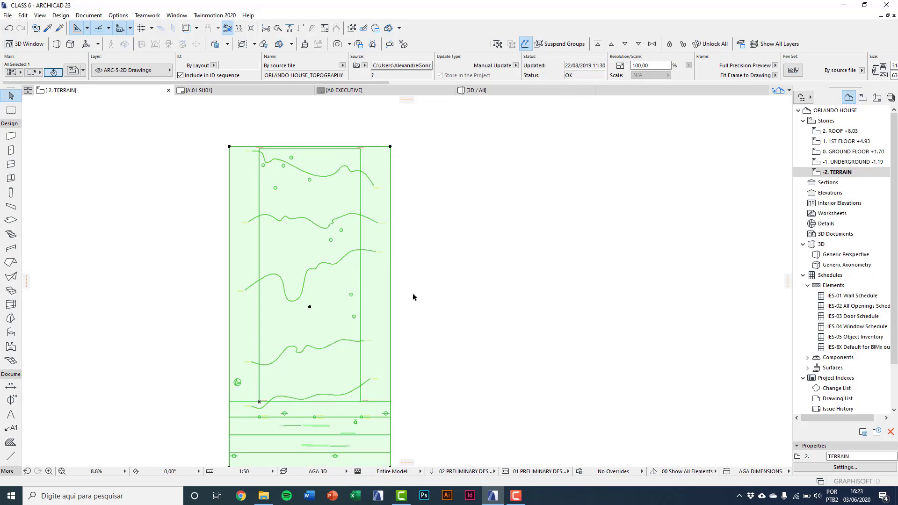
Step: Delete the original topography drawing and select all the exploded elements to inspect them
click(406, 273)
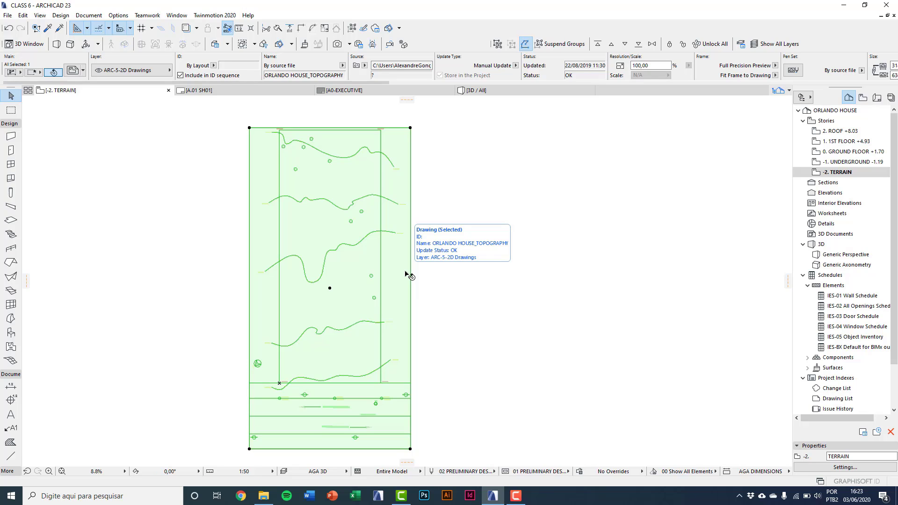
key(Delete)
key(ctrl+a)
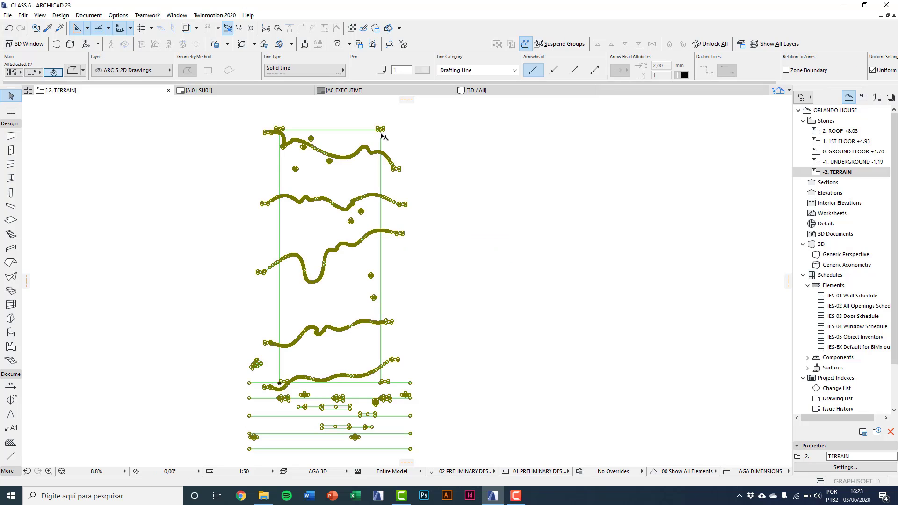
scroll(377, 134, up, 3)
scroll(381, 133, down, 4)
scroll(421, 152, up, 1)
click(425, 149)
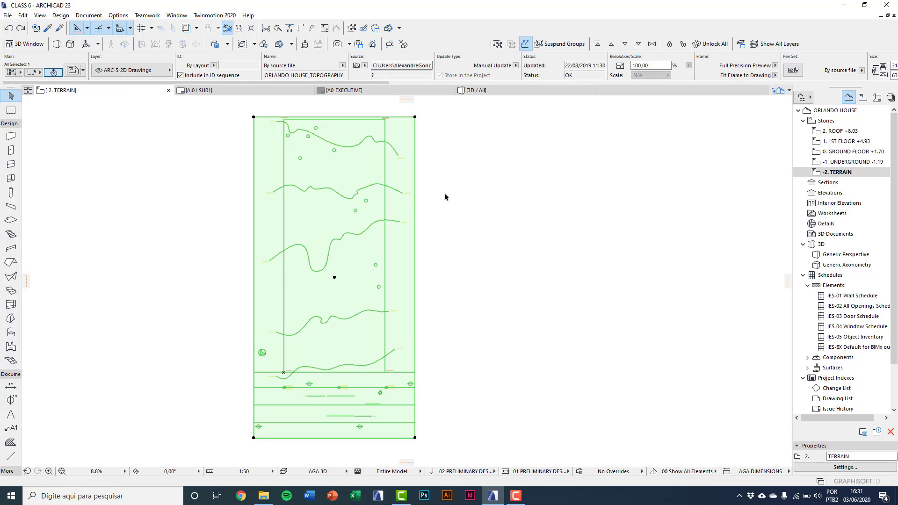
Step: Review the renovation filter options, comparing the settings and preview of 00 Show All Elements with 01 Existing Plan
key(Escape)
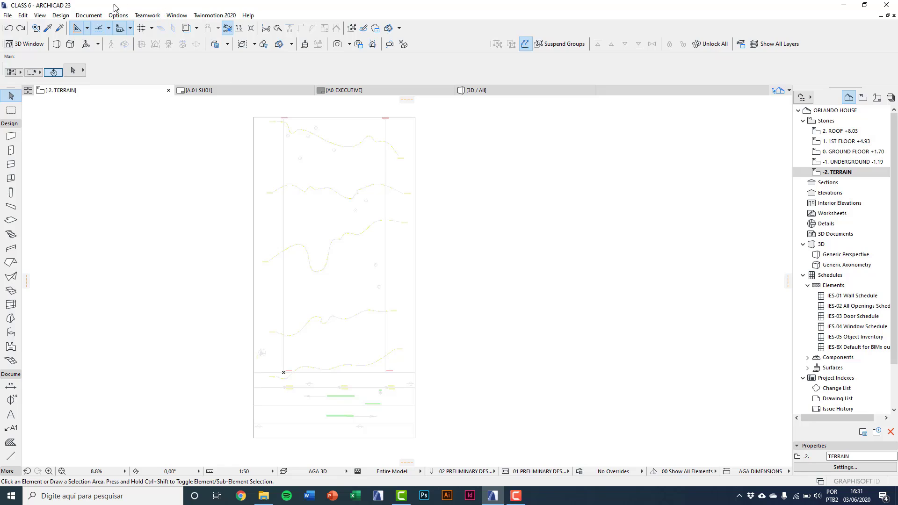
click(95, 15)
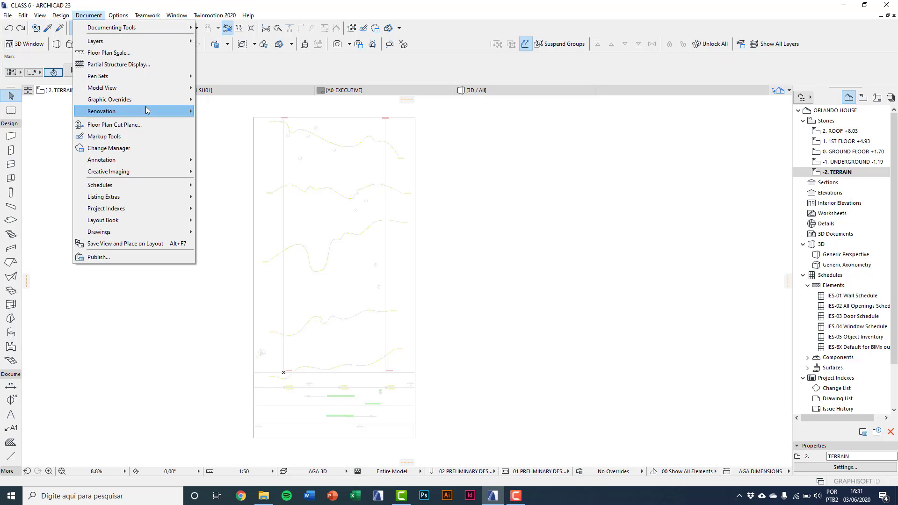
mouse_move(145, 111)
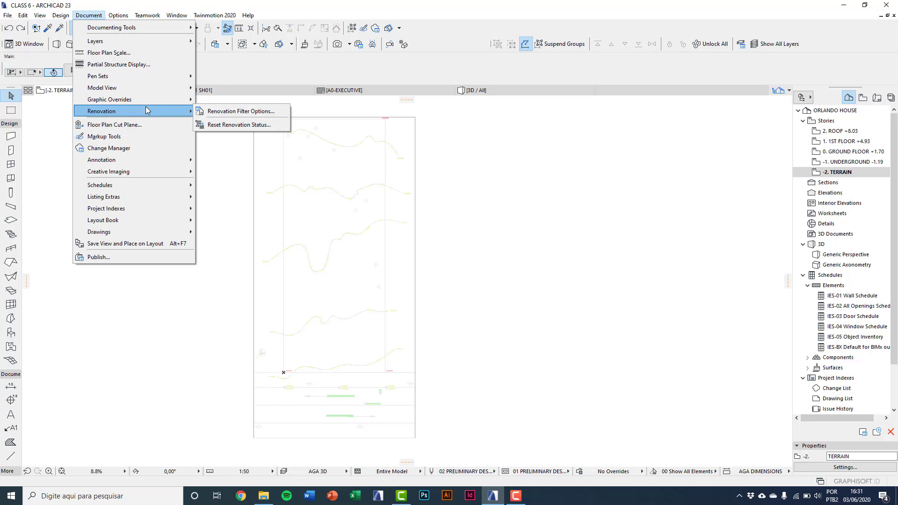
click(243, 113)
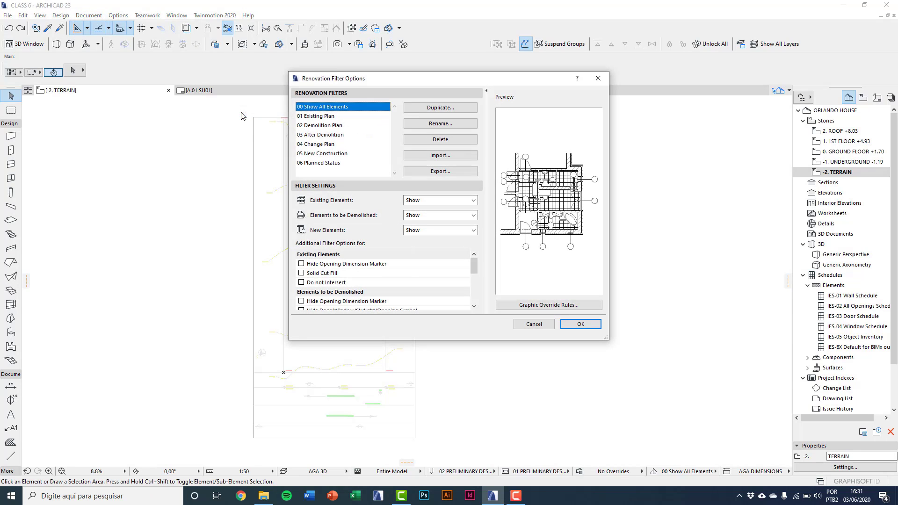
drag(355, 83, 344, 119)
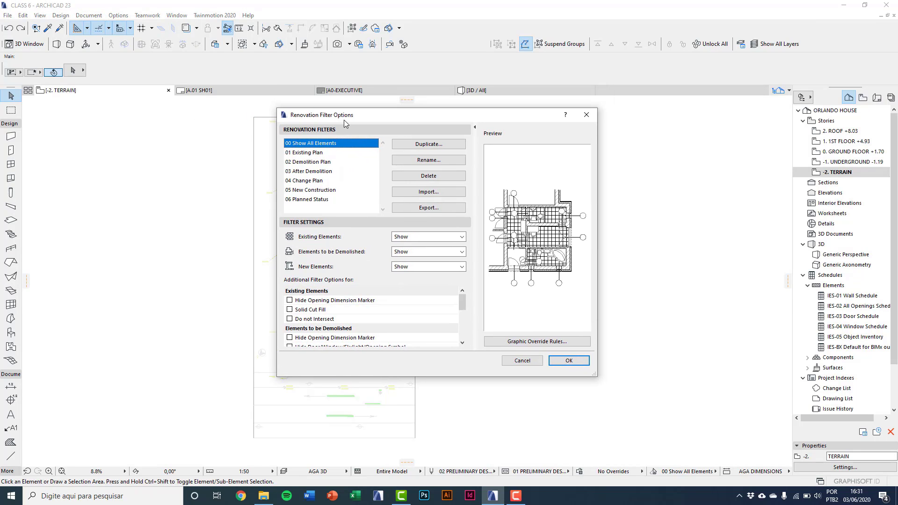
click(328, 153)
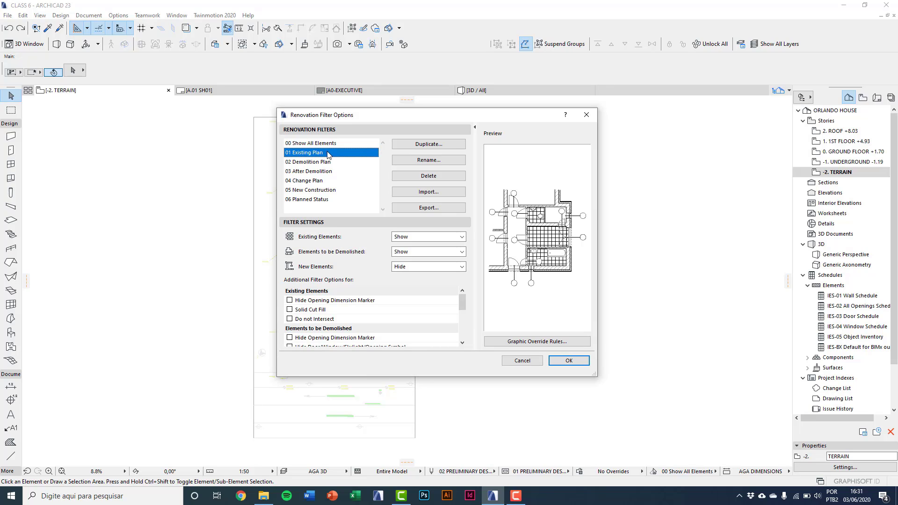
click(325, 144)
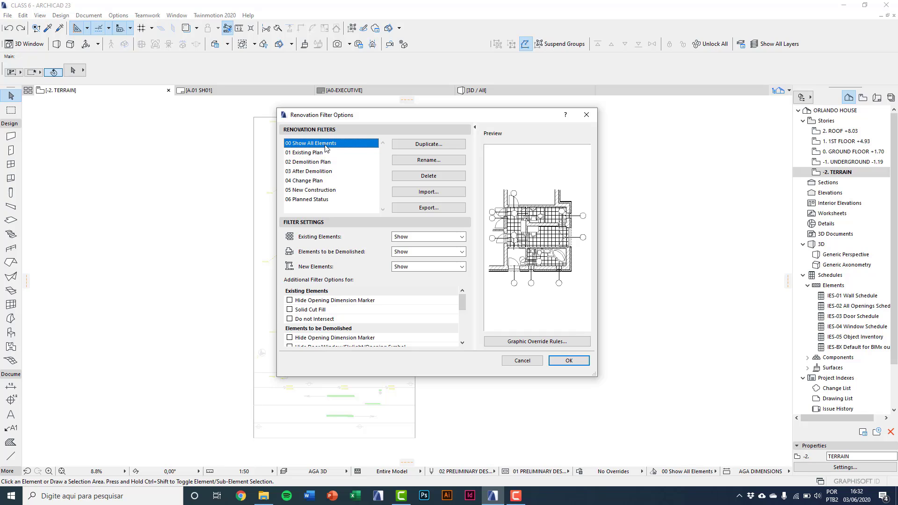
click(313, 155)
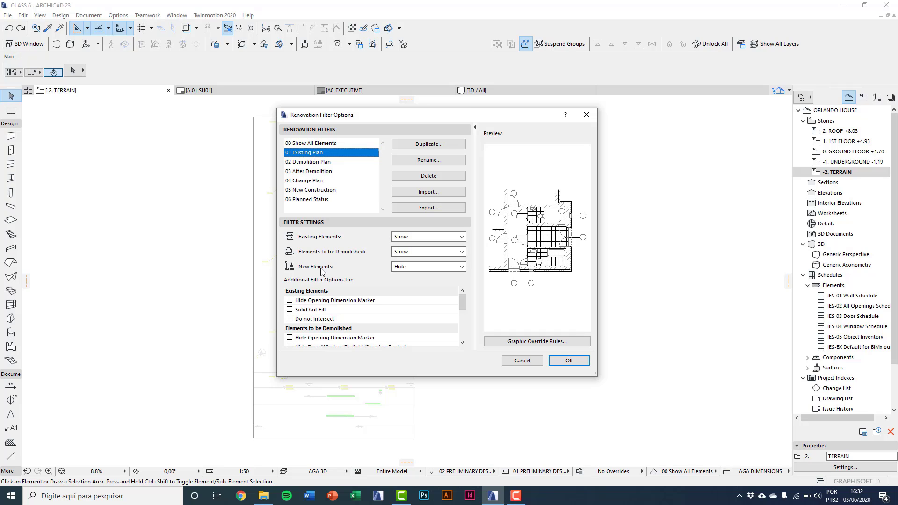
Step: Try showing new elements in the 01 Existing Plan filter, restore Hide, and apply the options with 00 Show All Elements selected
click(413, 264)
click(415, 276)
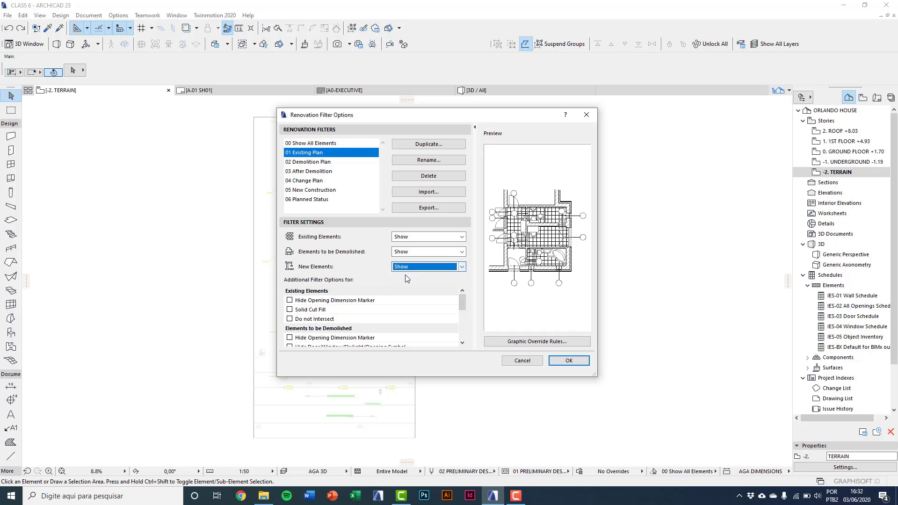
click(416, 269)
click(406, 281)
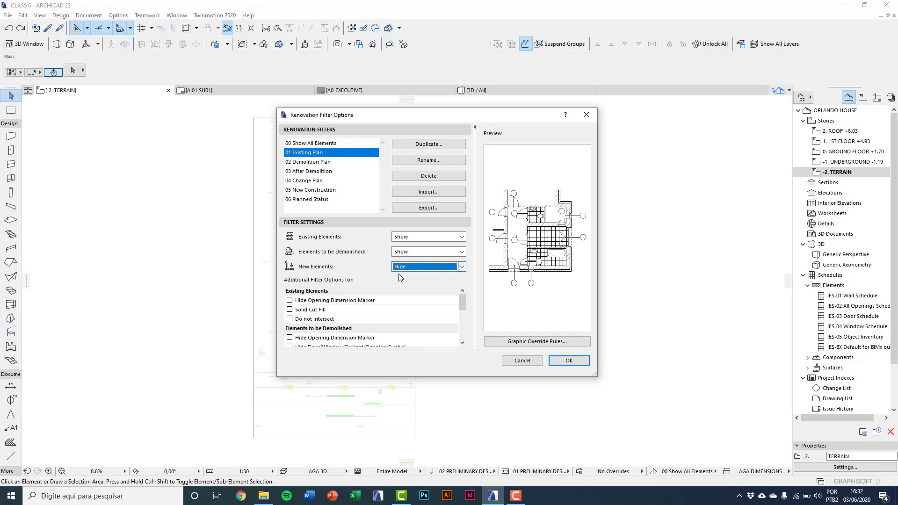
click(322, 143)
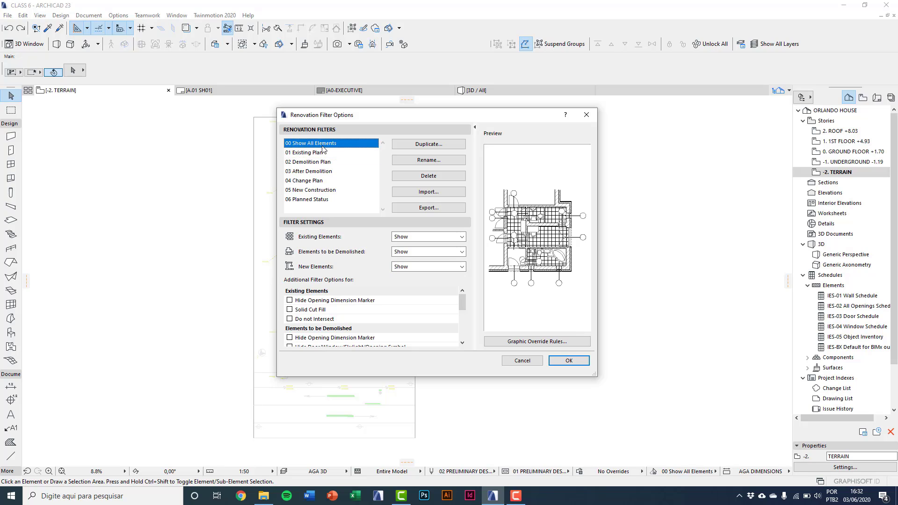
click(557, 363)
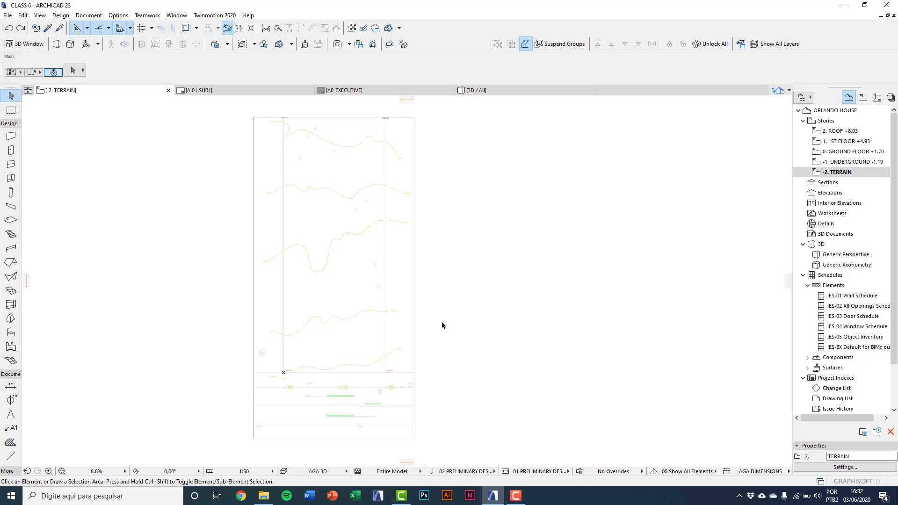
Step: Explode the topography drawing into the current view with Use Drawing's Layer, keeping the originals, and delete the original drawing
click(367, 263)
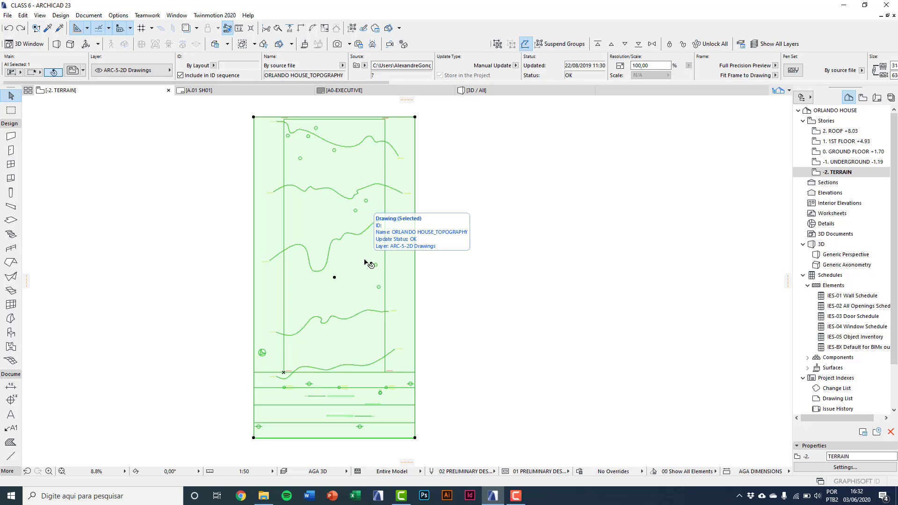
right_click(452, 205)
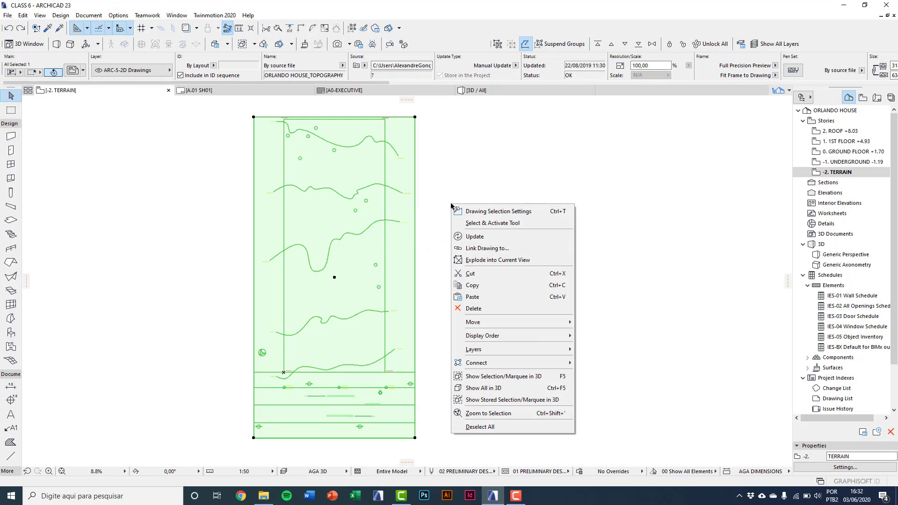
click(479, 260)
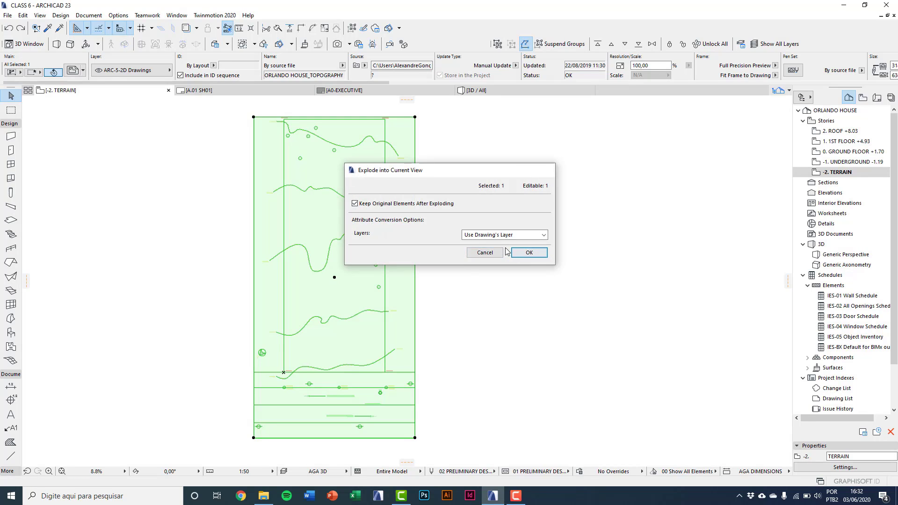
click(528, 255)
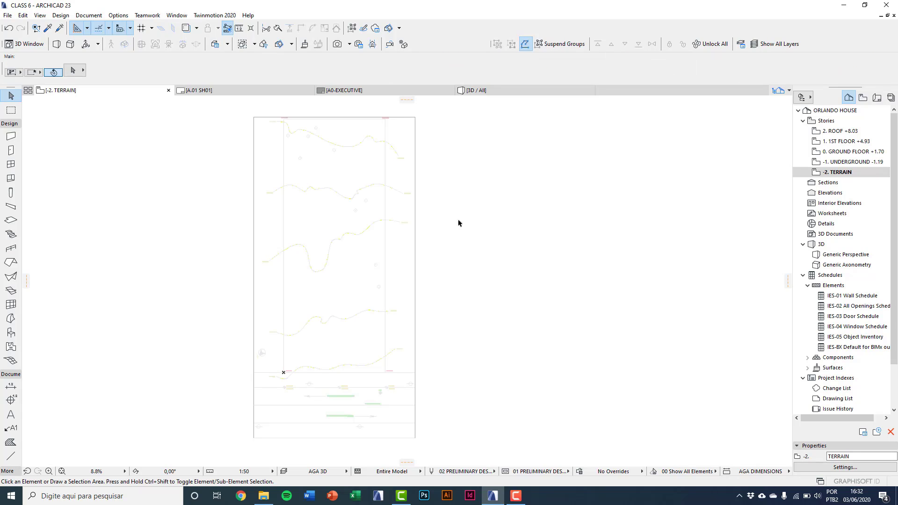
click(401, 211)
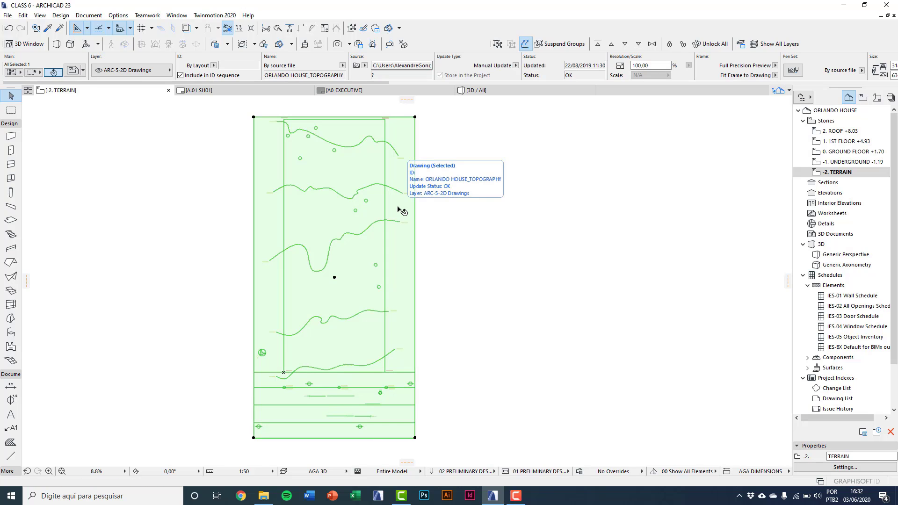
key(Escape)
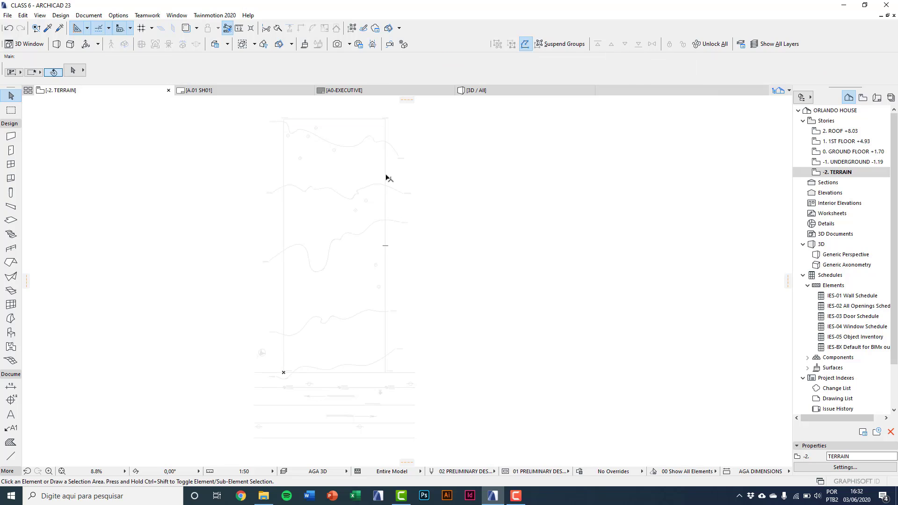
Step: Select all the exploded topography elements and set the polylines' renovation status to Existing
key(ctrl+a)
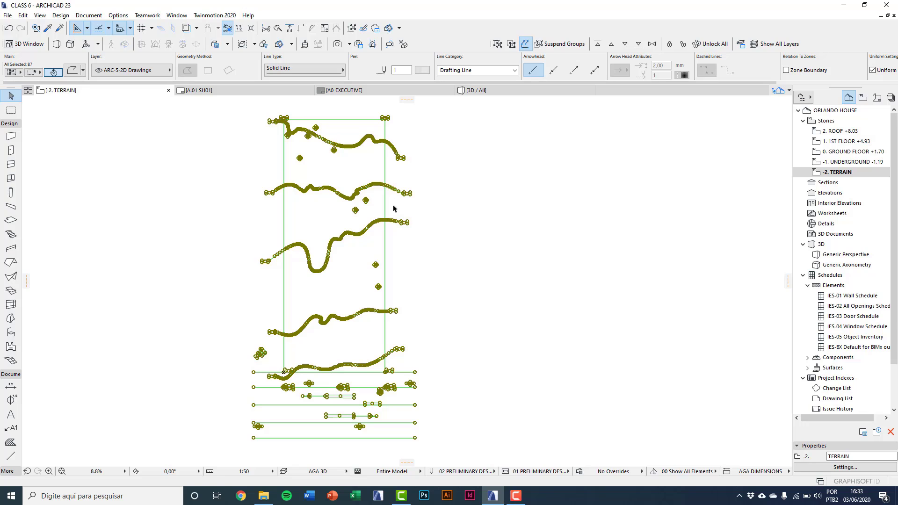
click(75, 74)
drag(432, 68, 466, 96)
click(450, 272)
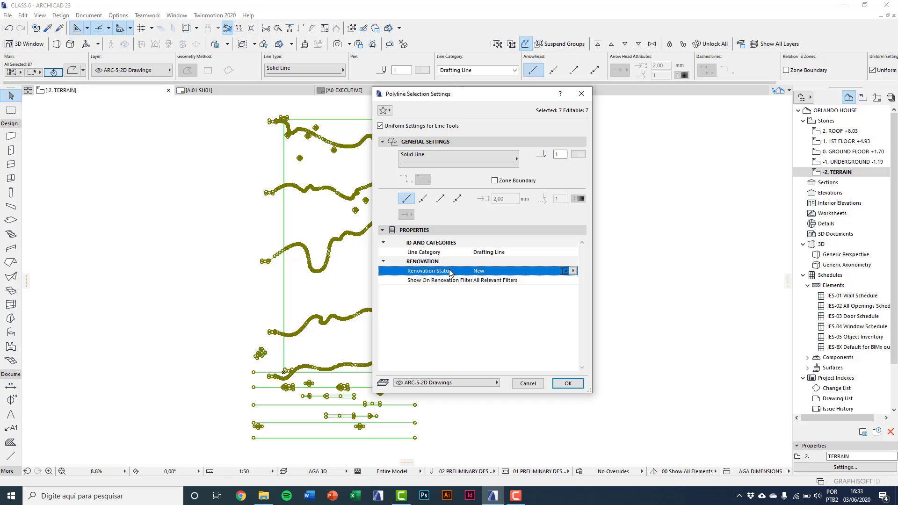
click(573, 271)
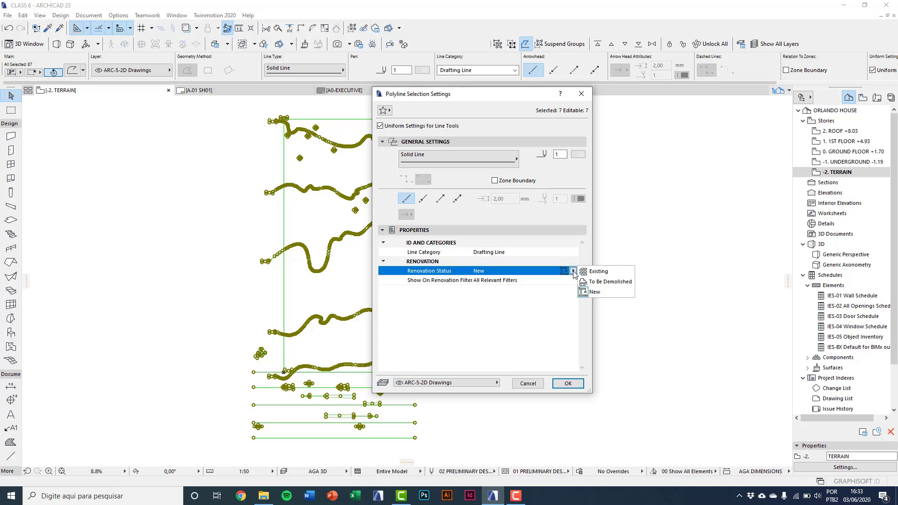
click(607, 272)
click(569, 385)
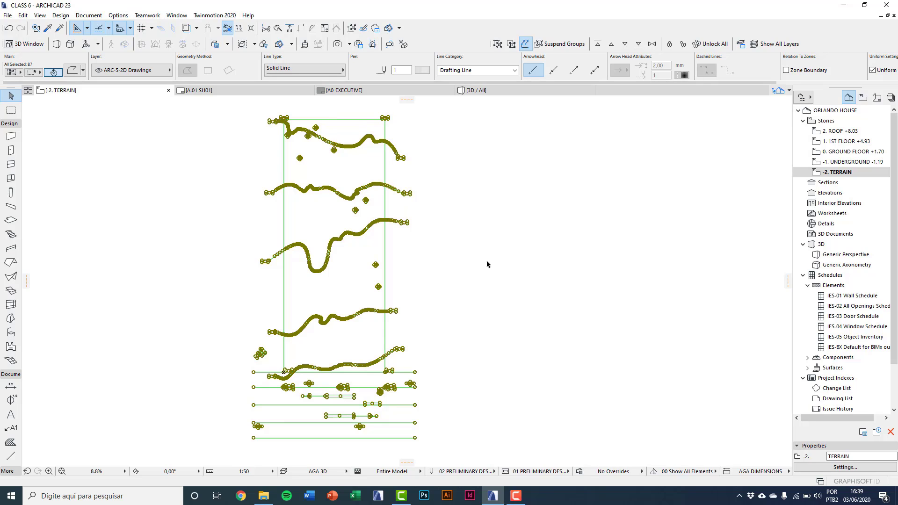
Step: Set the exploded lines to the red pen 113 and clear the selection
click(422, 70)
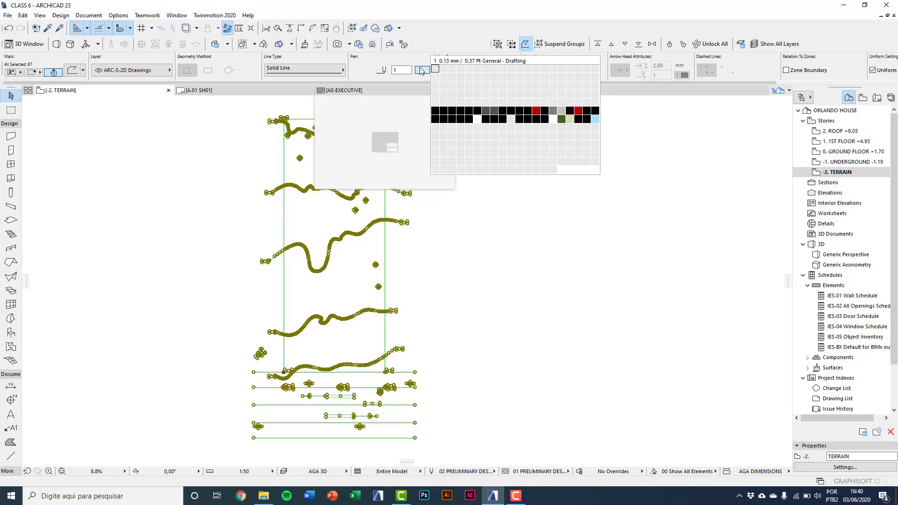
click(537, 114)
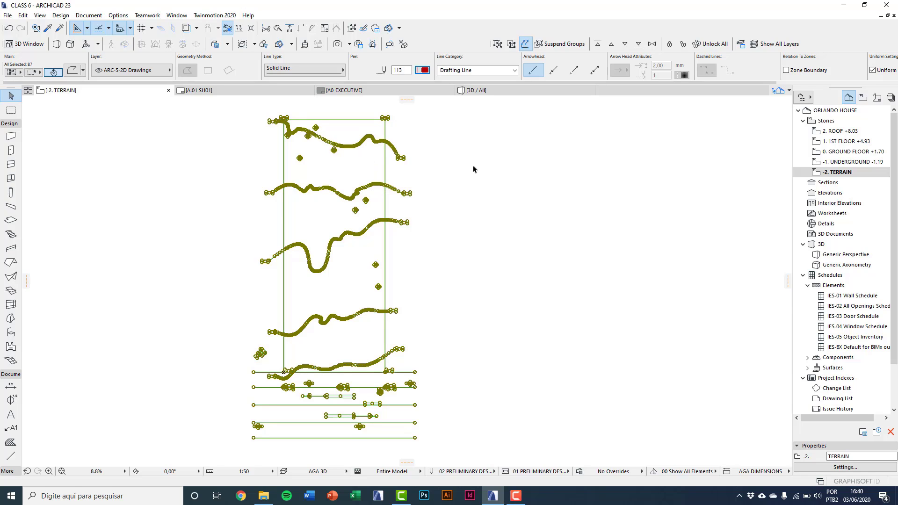
click(456, 173)
Step: Select all the exploded elements with the contour text labels active and open the text pen choices
scroll(428, 180, up, 5)
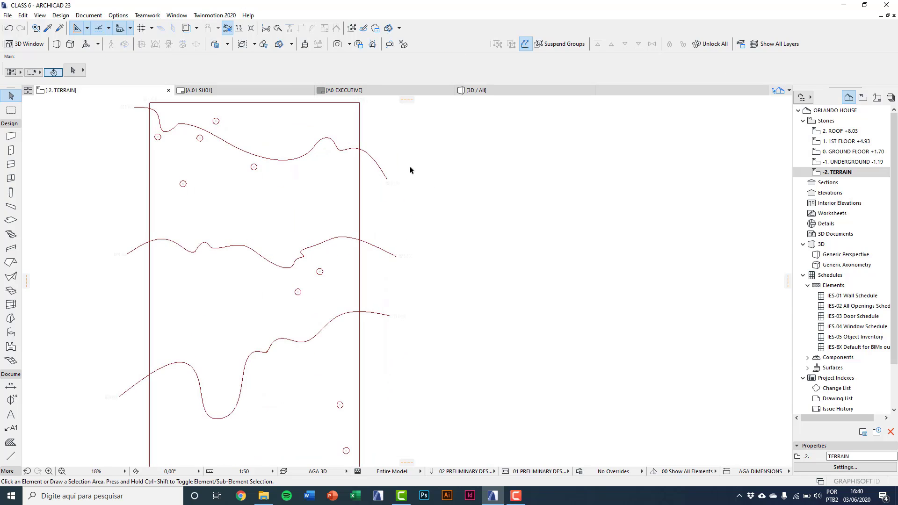
click(392, 192)
scroll(392, 192, up, 3)
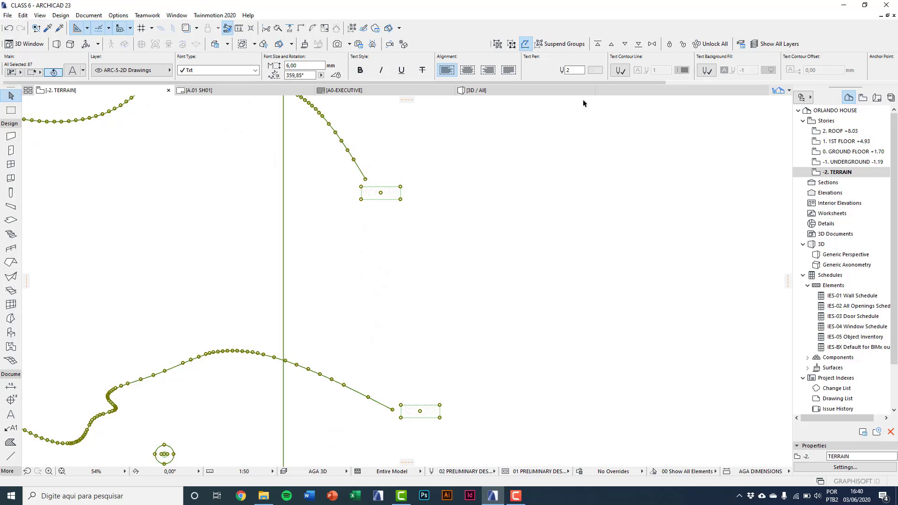
click(595, 70)
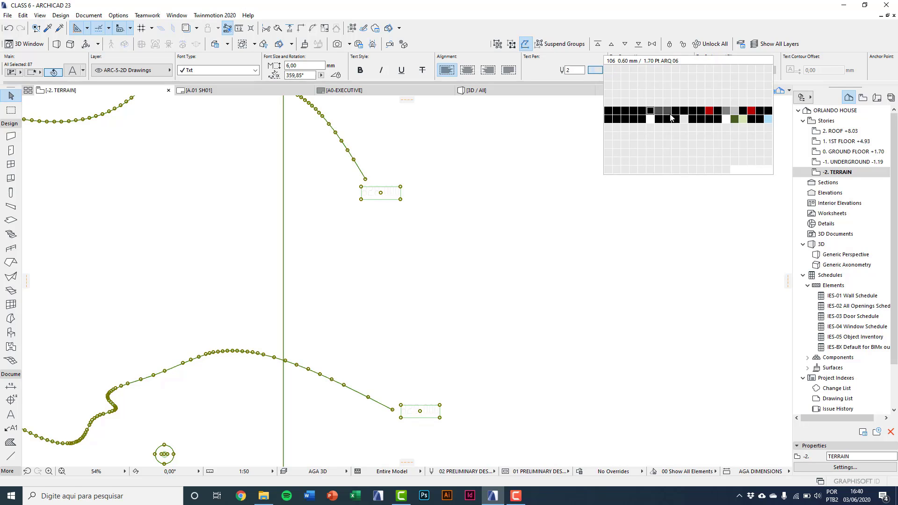
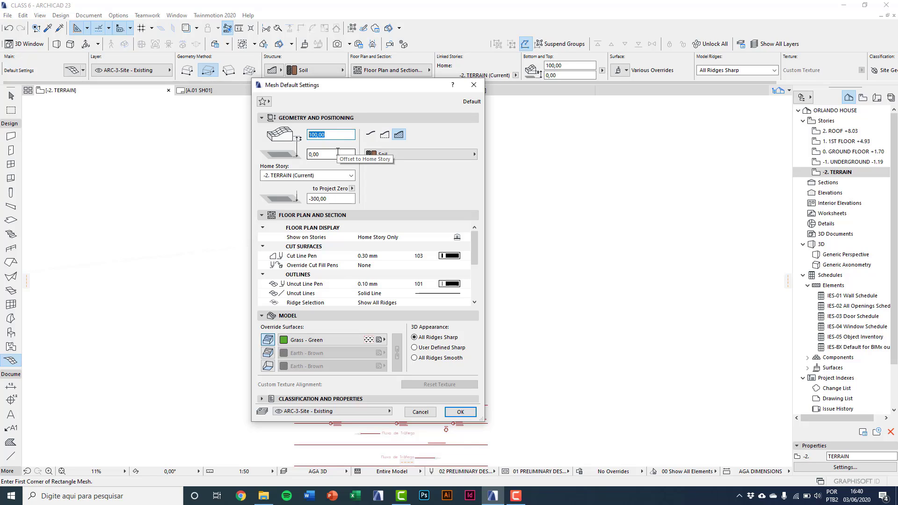
Step: Review the default mesh's offset to home story, home story and elevation to project zero
key(Tab)
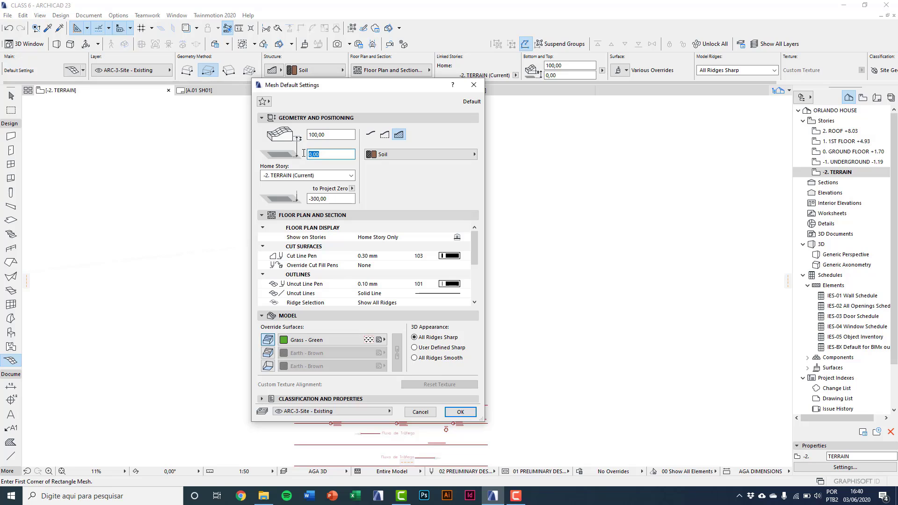
click(329, 176)
click(331, 202)
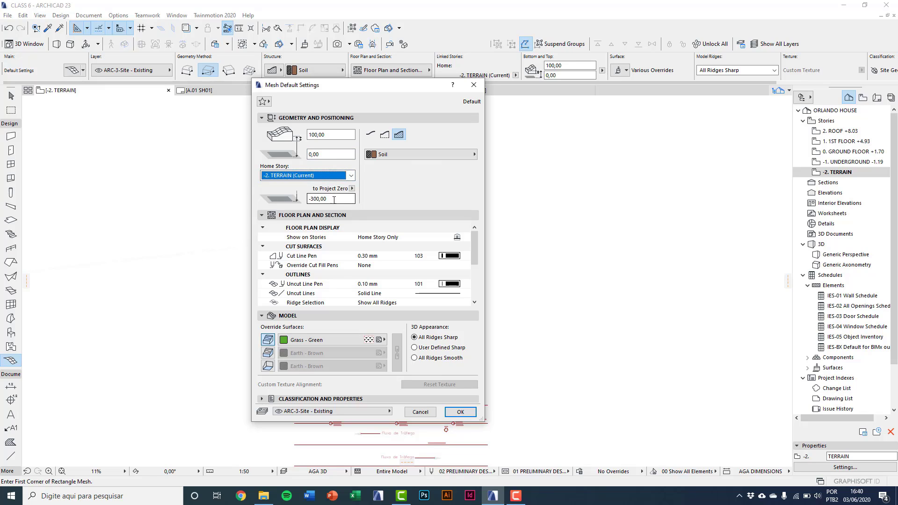
drag(334, 200, 300, 200)
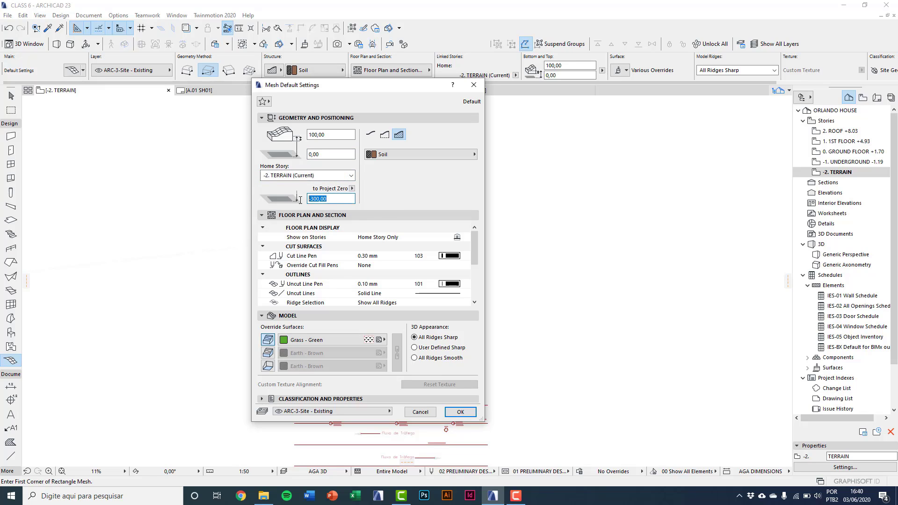
click(338, 200)
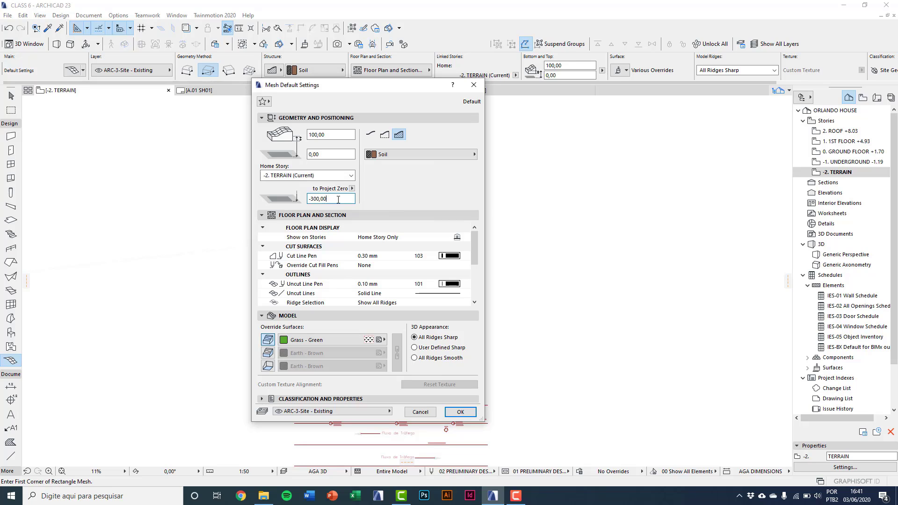
Step: Try the surface-only and skirted structures for the default mesh, and return to the solid body structure
click(371, 135)
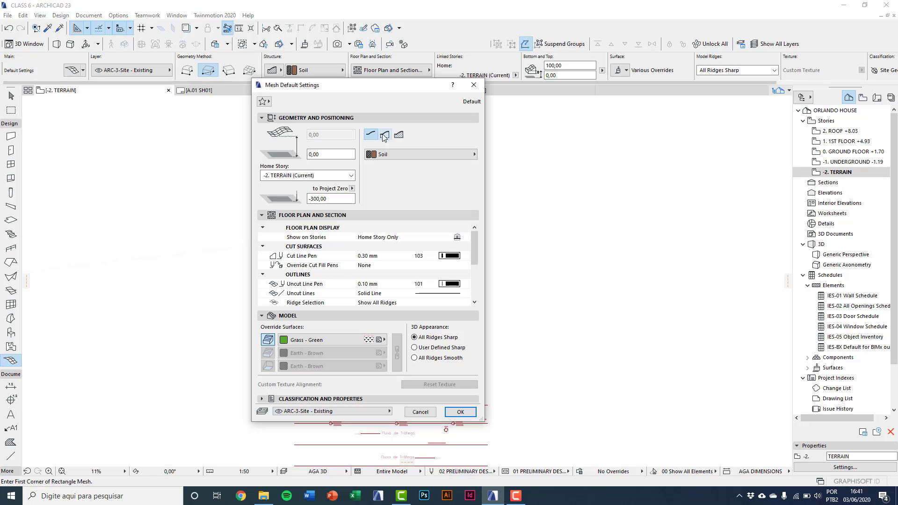
click(384, 135)
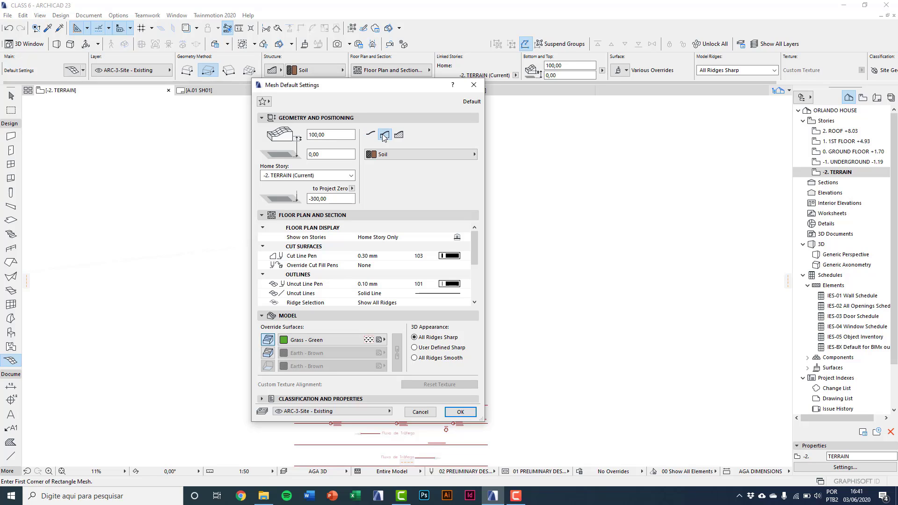
click(398, 135)
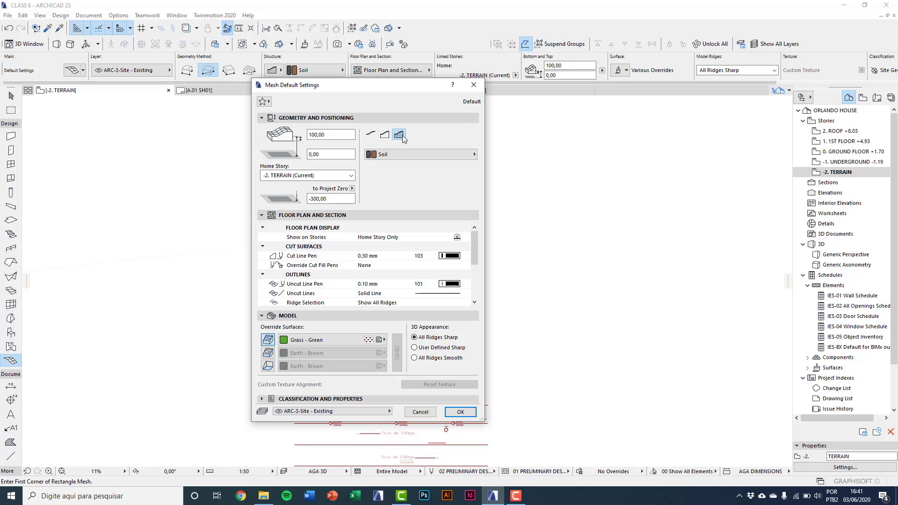
Step: Keep Soil as the default mesh's building material and review its floor plan and section line pens and cover fill pen
click(400, 154)
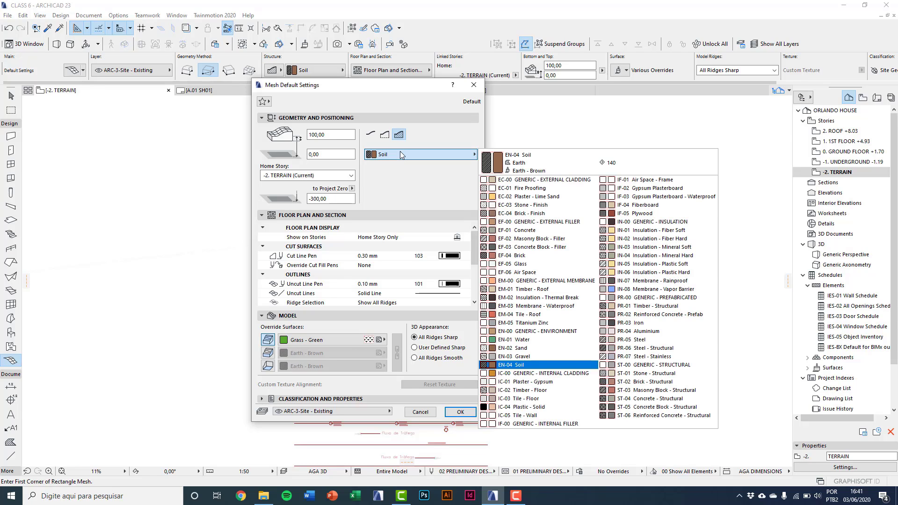
click(521, 366)
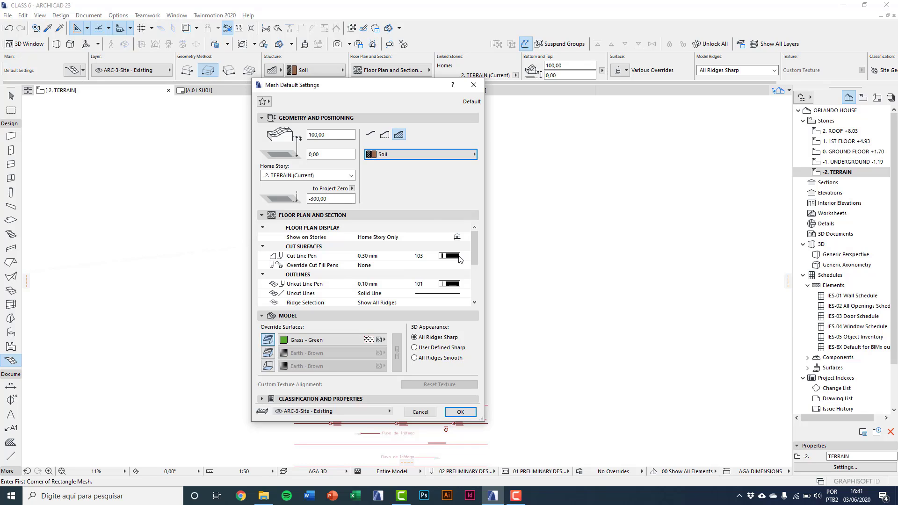
drag(484, 418, 490, 463)
scroll(401, 322, down, 1)
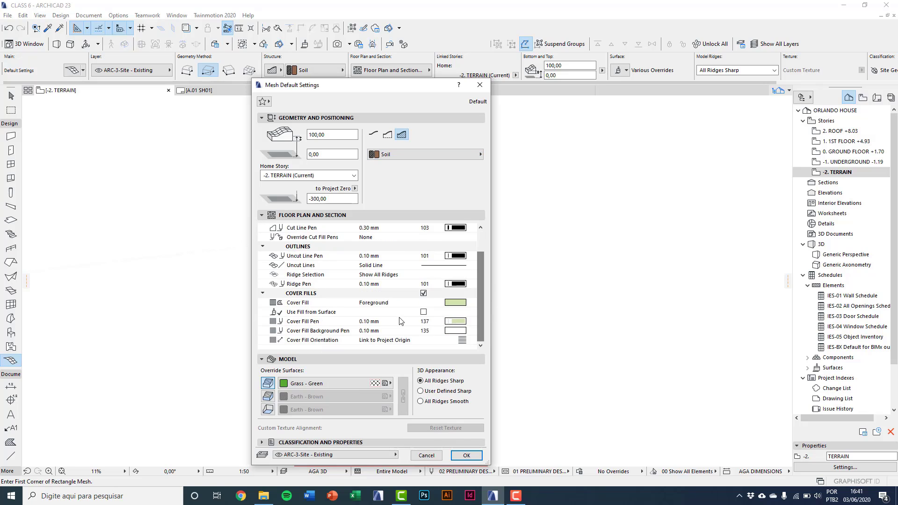
click(469, 322)
click(471, 322)
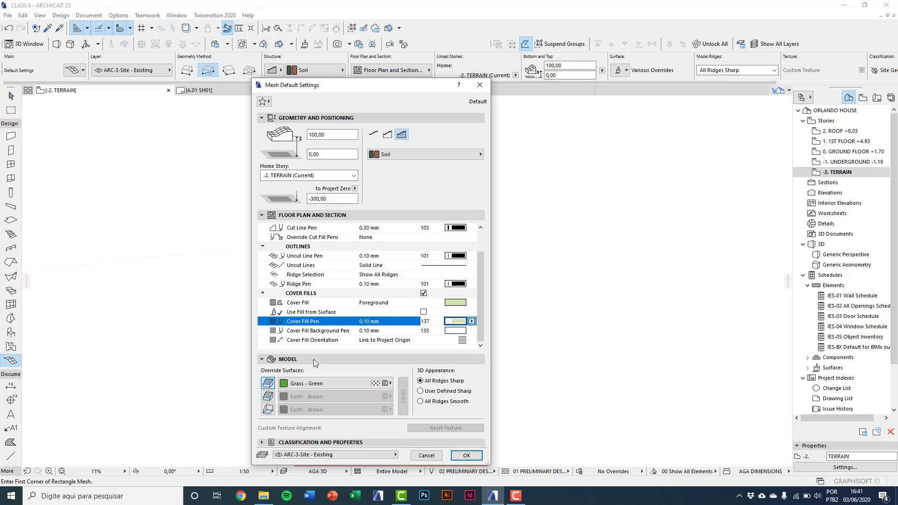
click(280, 215)
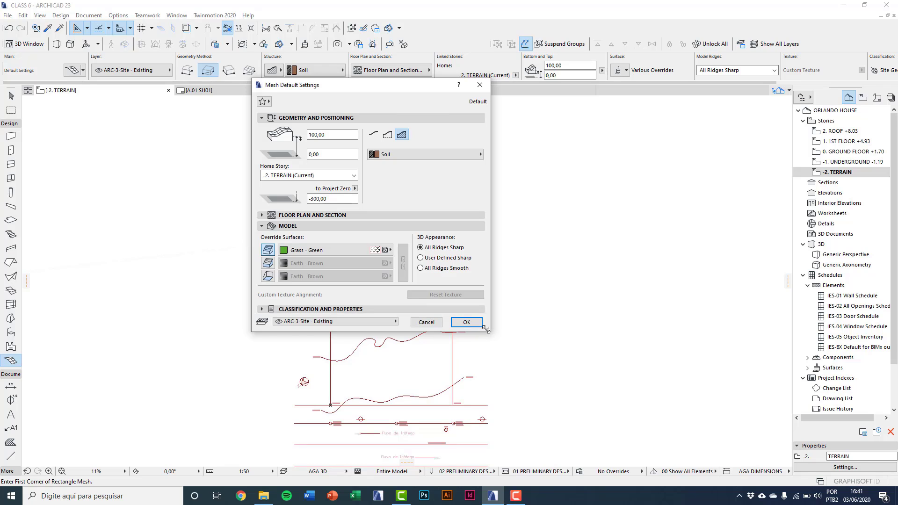
drag(485, 329, 486, 340)
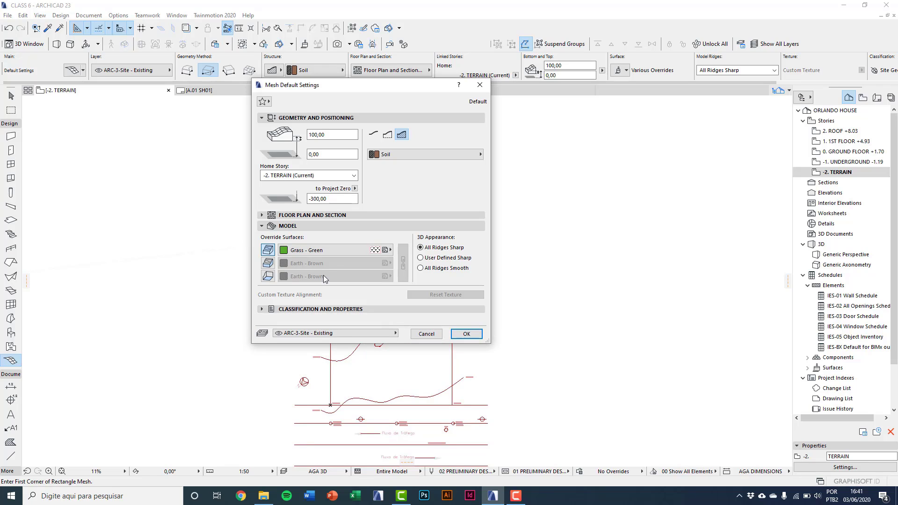
Step: Try overriding the default mesh's skirt and bottom surfaces with Earth - Brown, and return to only the Grass - Green top override
click(301, 251)
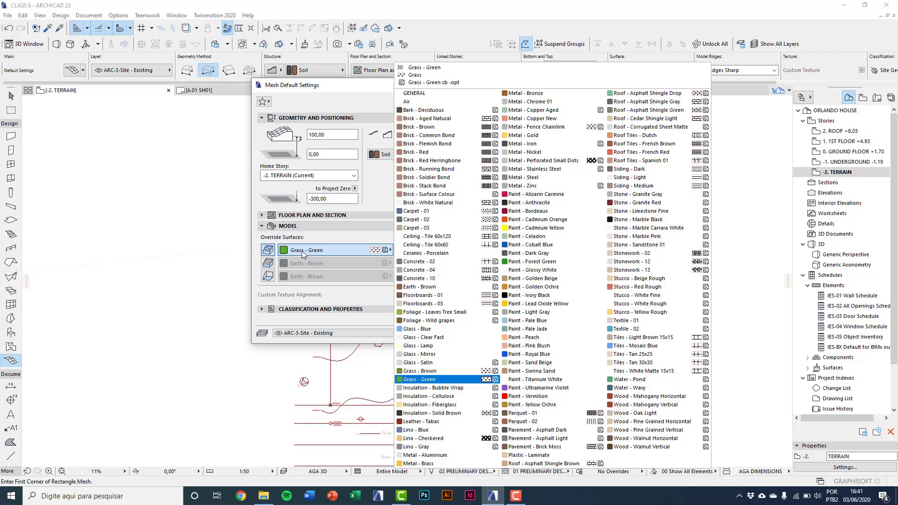
click(302, 250)
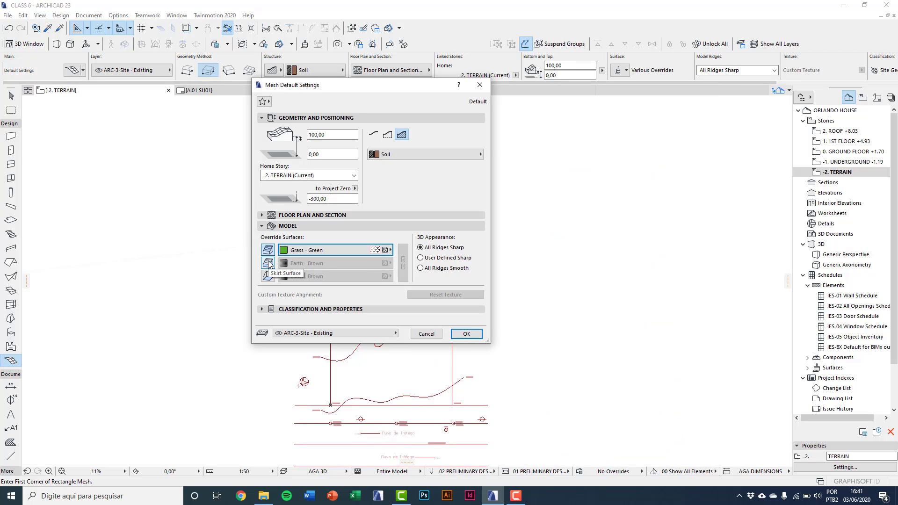
click(268, 264)
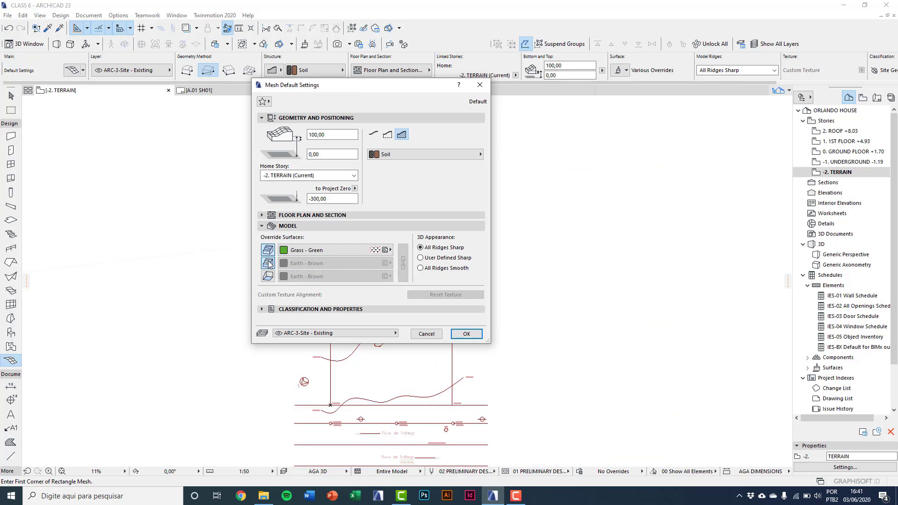
click(267, 277)
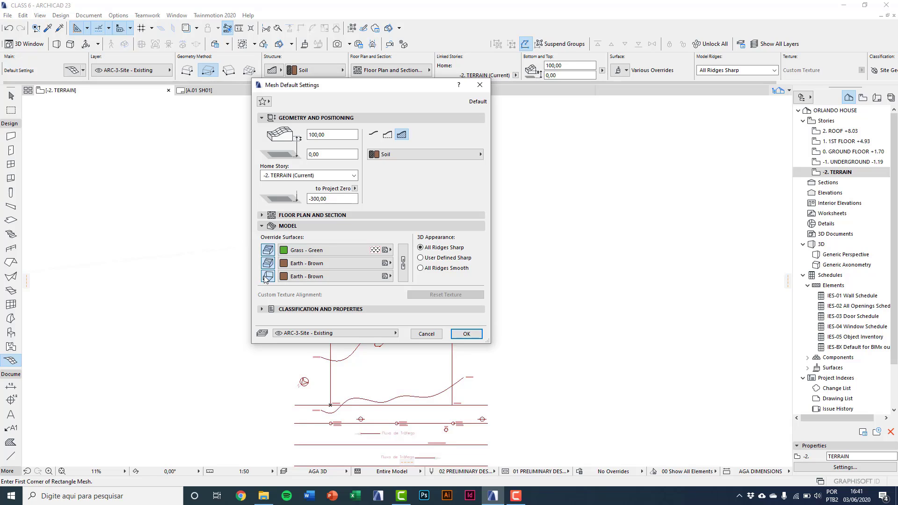
click(267, 277)
click(268, 264)
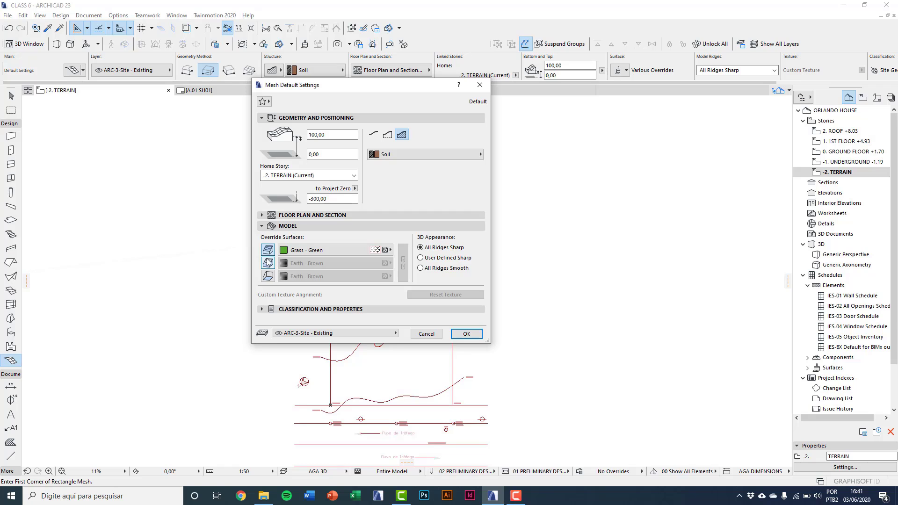
Step: Keep the Soil material and the ARC-3-Site - Existing layer, and confirm the mesh default settings
click(409, 157)
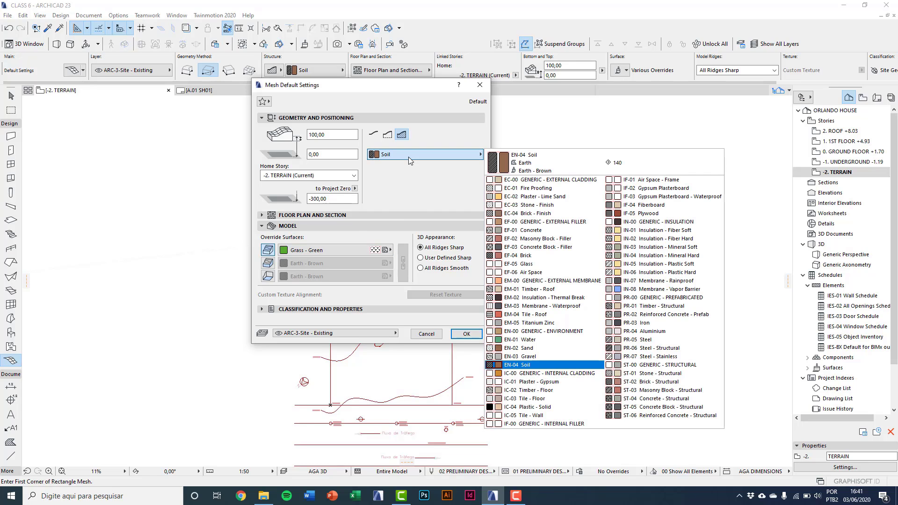
click(408, 156)
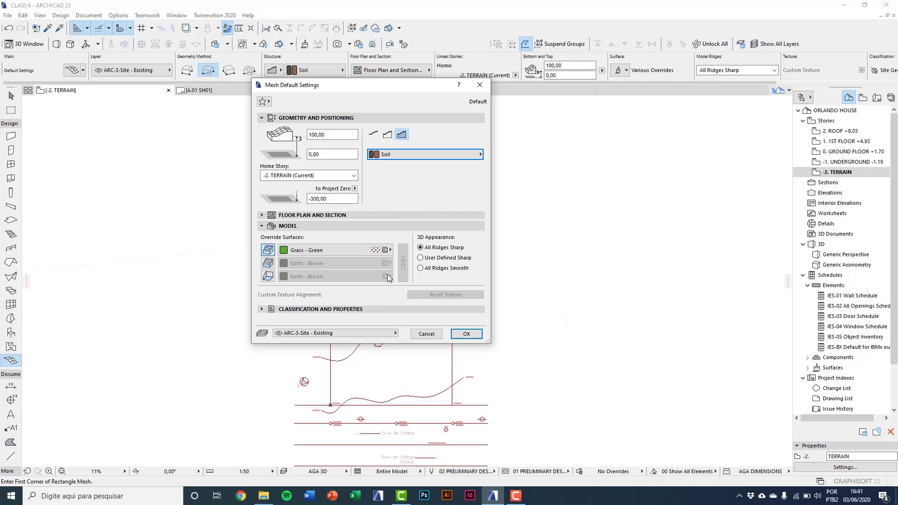
click(370, 334)
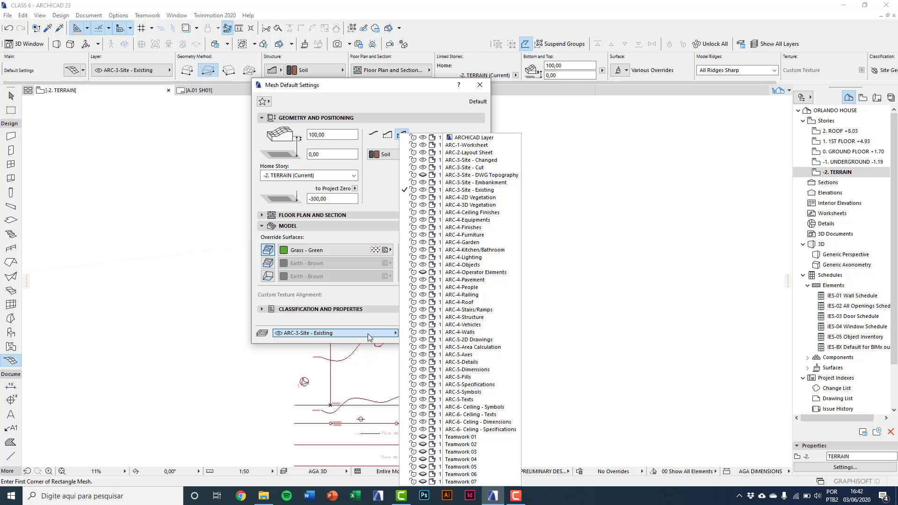
click(369, 334)
click(465, 334)
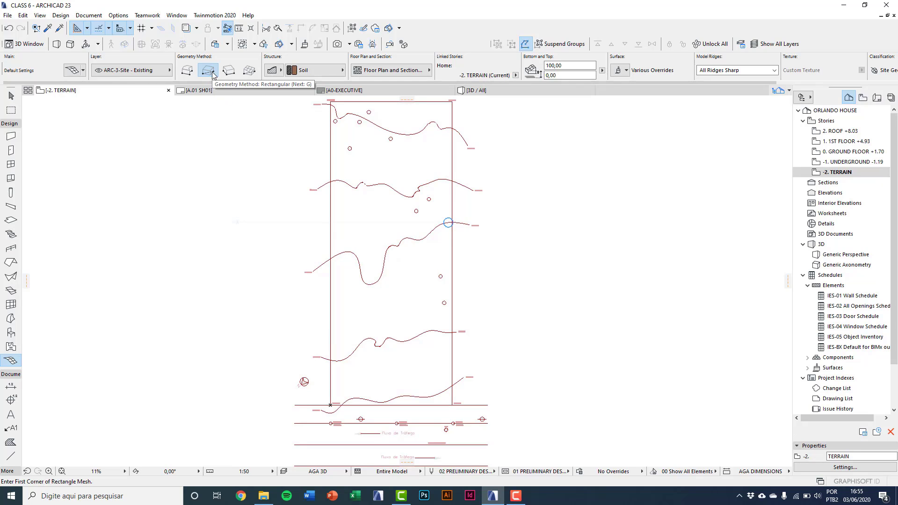
Step: Draw a rectangular mesh of about 2000 by 5000 over the lot, from the 827,701 corner to the opposite 829,932 corner
scroll(463, 197, up, 5)
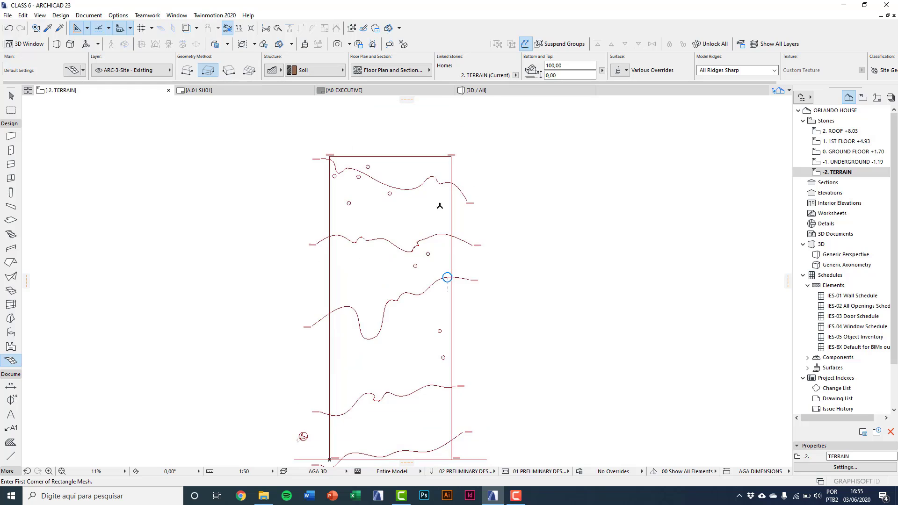
scroll(431, 201, up, 5)
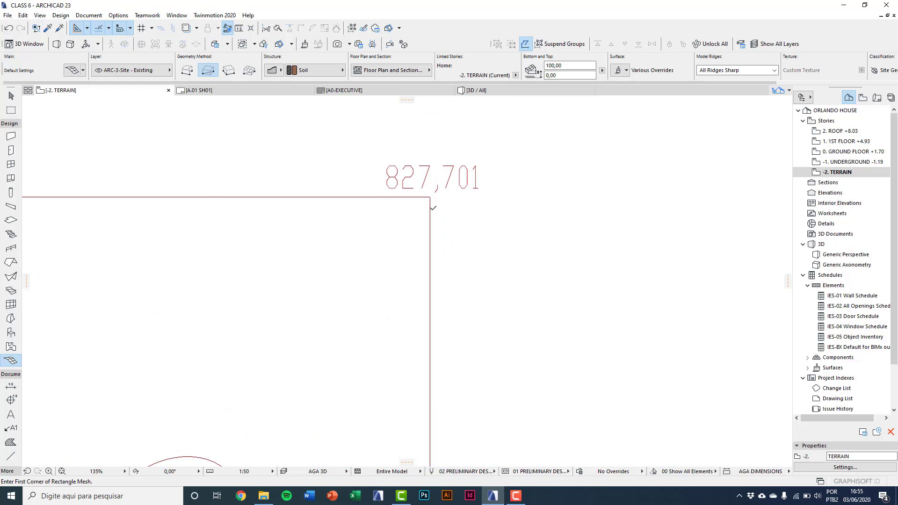
click(430, 196)
click(341, 305)
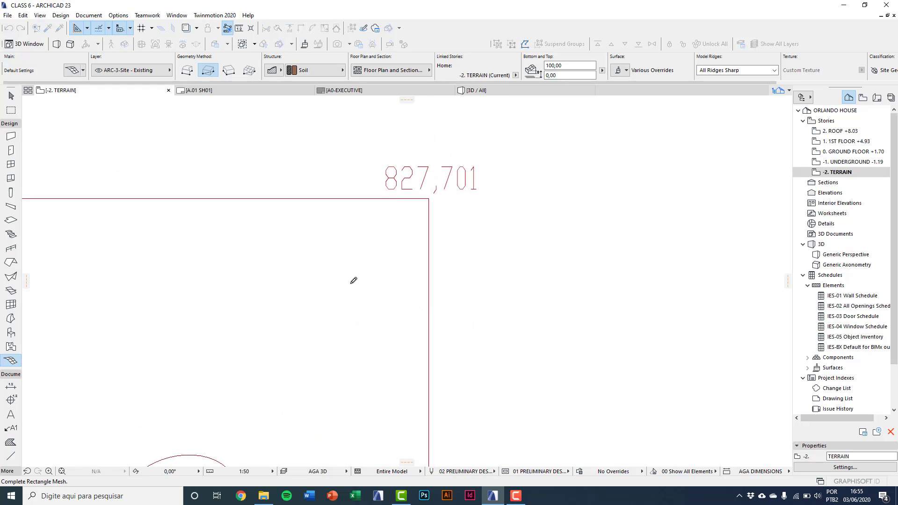
scroll(352, 281, down, 5)
scroll(333, 357, down, 4)
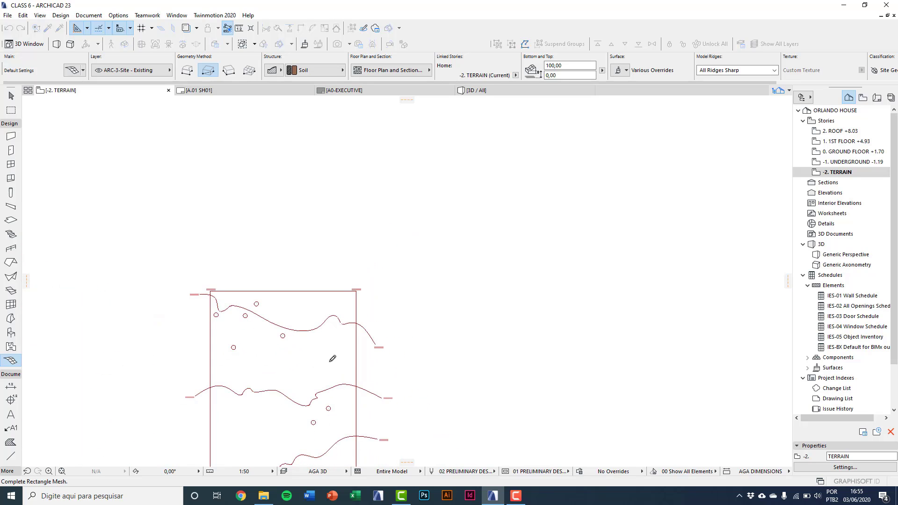
middle_drag(353, 251, 382, 194)
scroll(302, 403, up, 6)
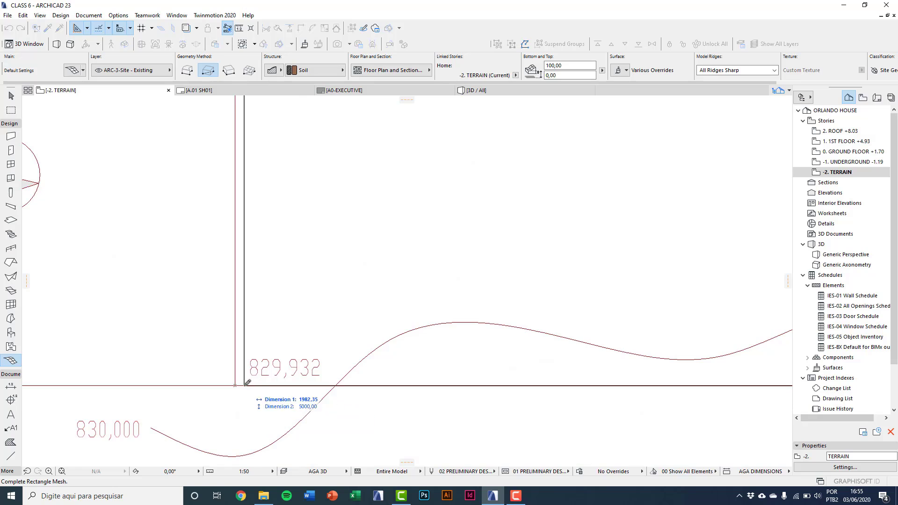
scroll(235, 384, up, 2)
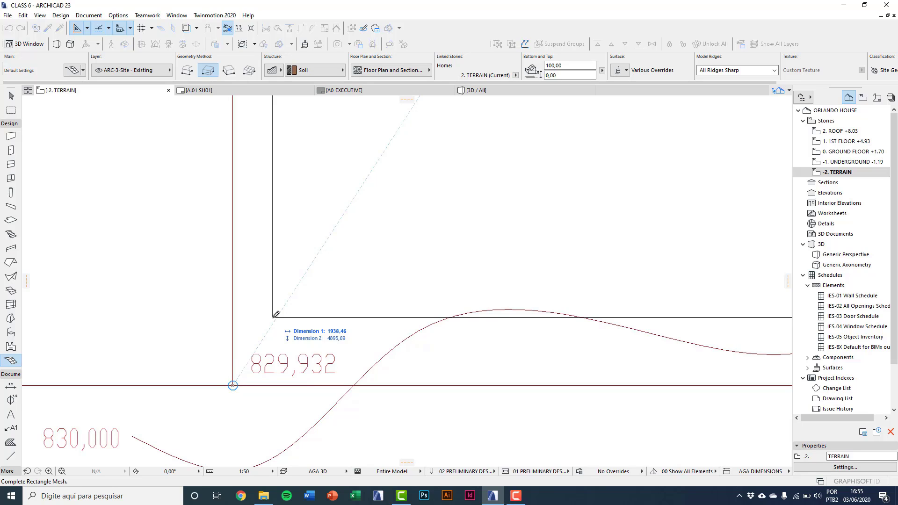
click(234, 383)
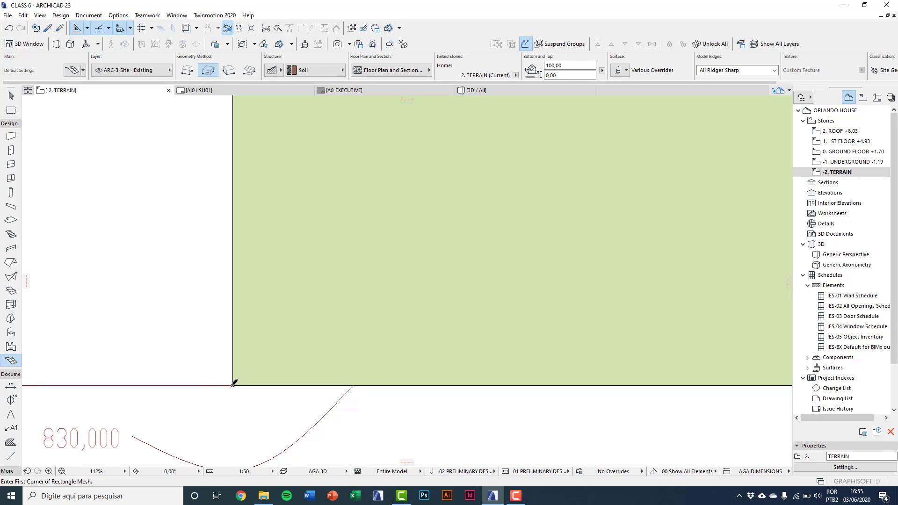
Step: Send the terrain mesh behind the contour lines in the display order and clear the selection
scroll(234, 383, down, 8)
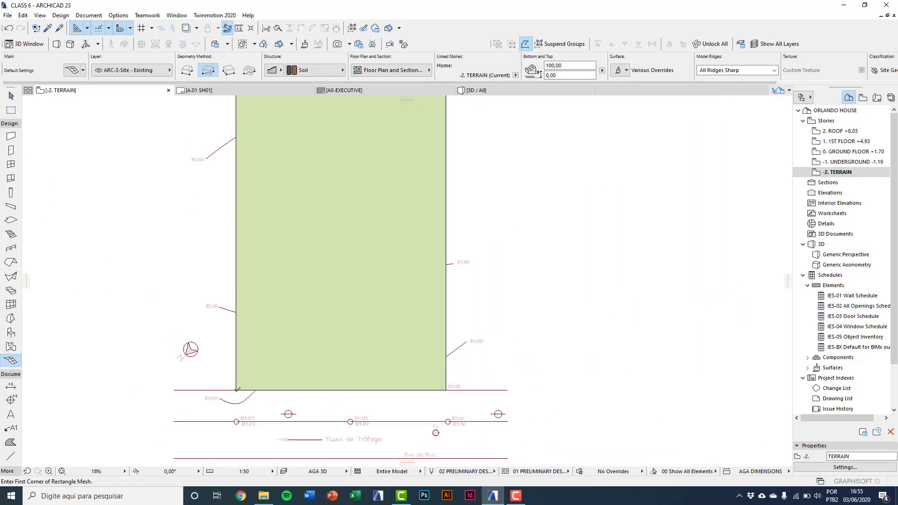
scroll(271, 365, down, 2)
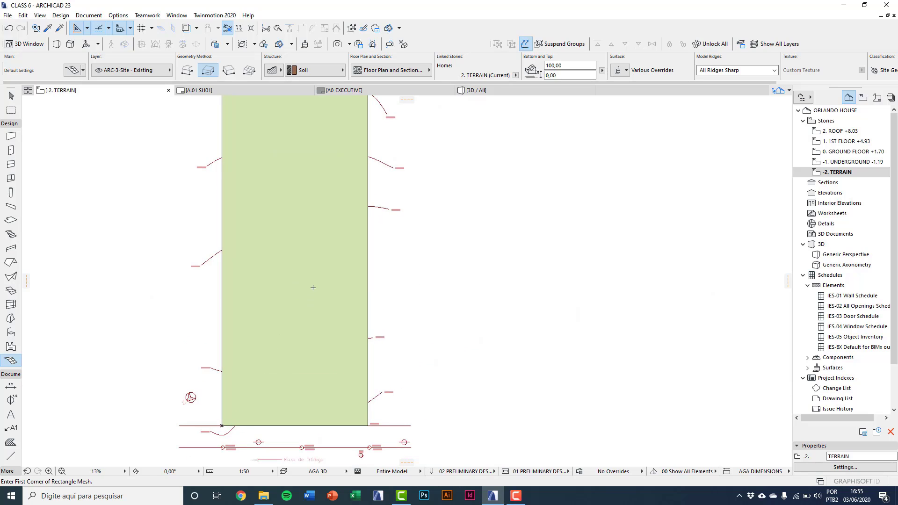
middle_drag(311, 286, 321, 317)
scroll(321, 318, down, 1)
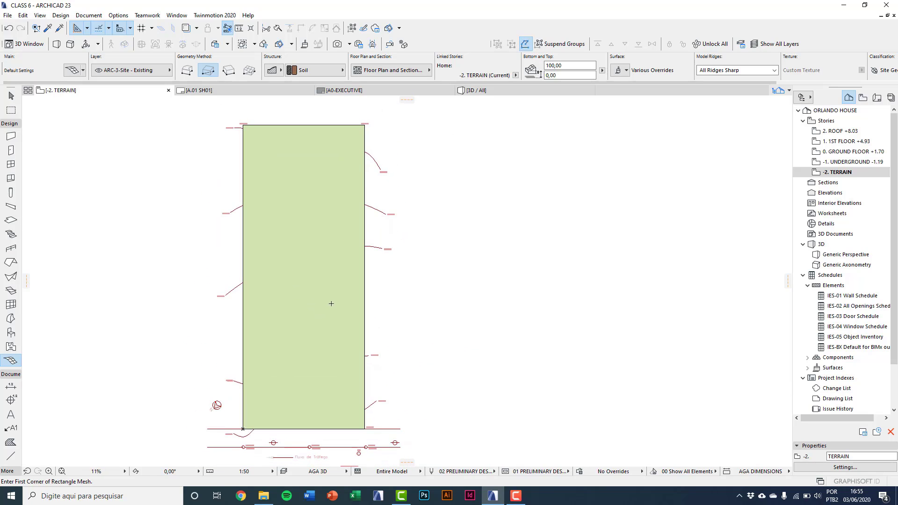
key(Escape)
click(356, 288)
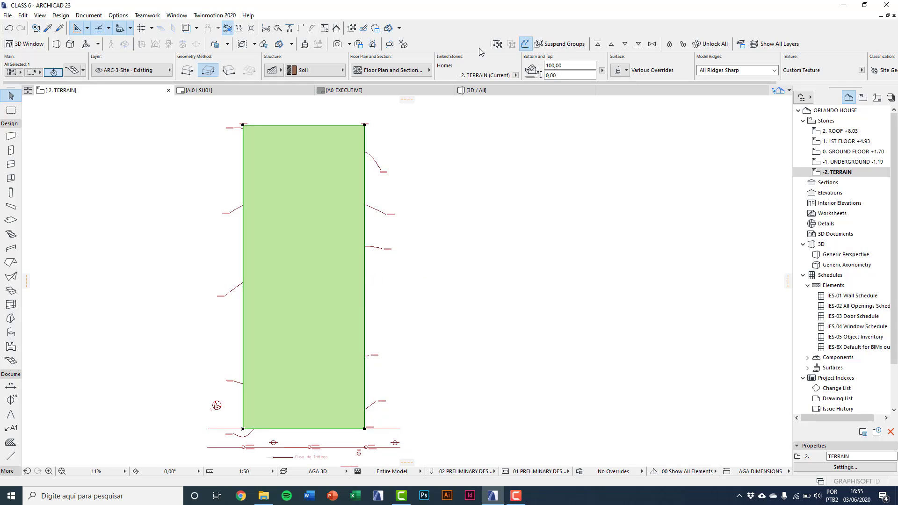
click(639, 45)
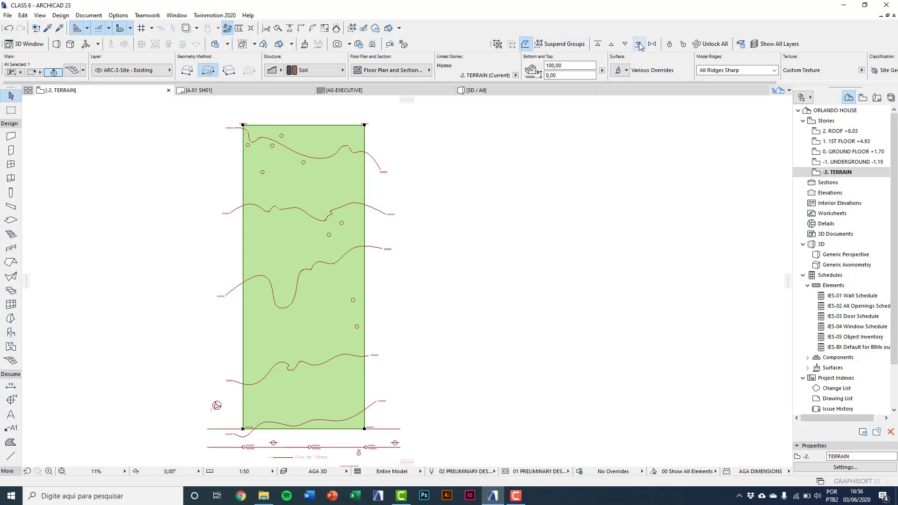
middle_drag(373, 226, 415, 200)
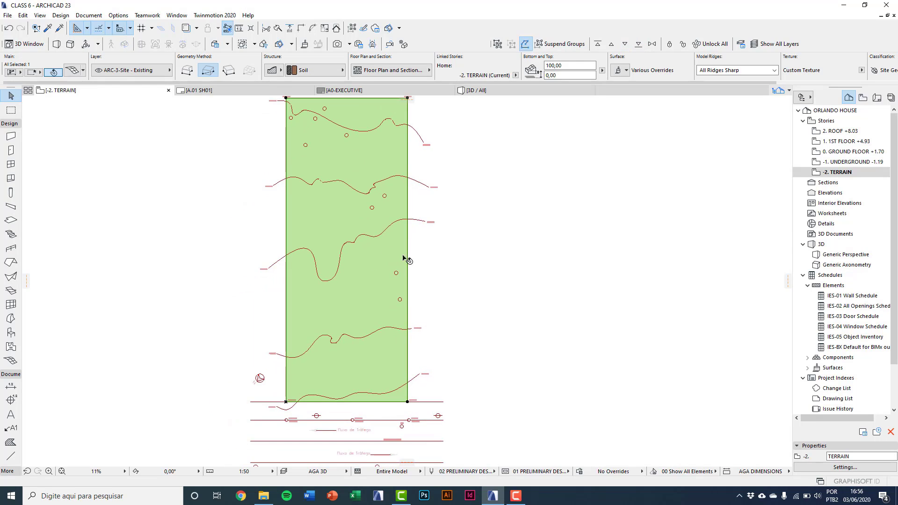
middle_drag(407, 259, 420, 290)
key(Escape)
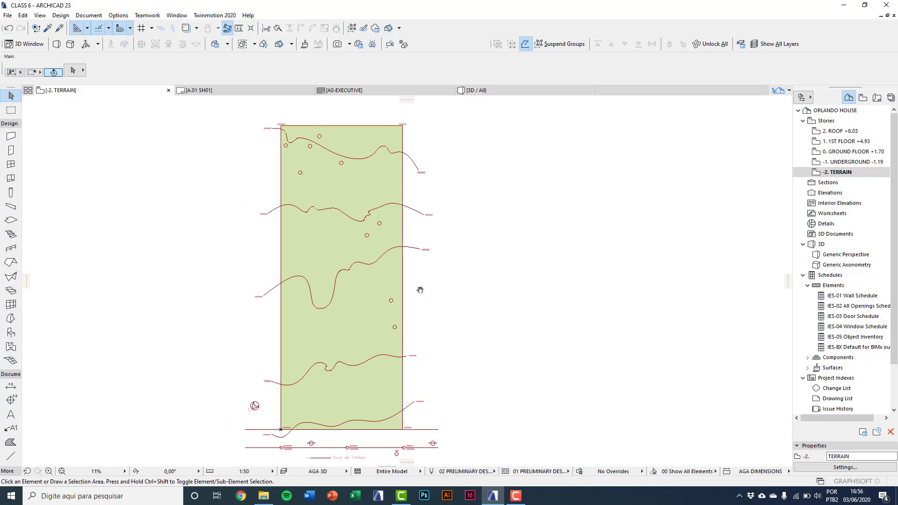
Step: Show the terrain mesh in 3D and examine its top surface and sides from an elevated corner view
key(F3)
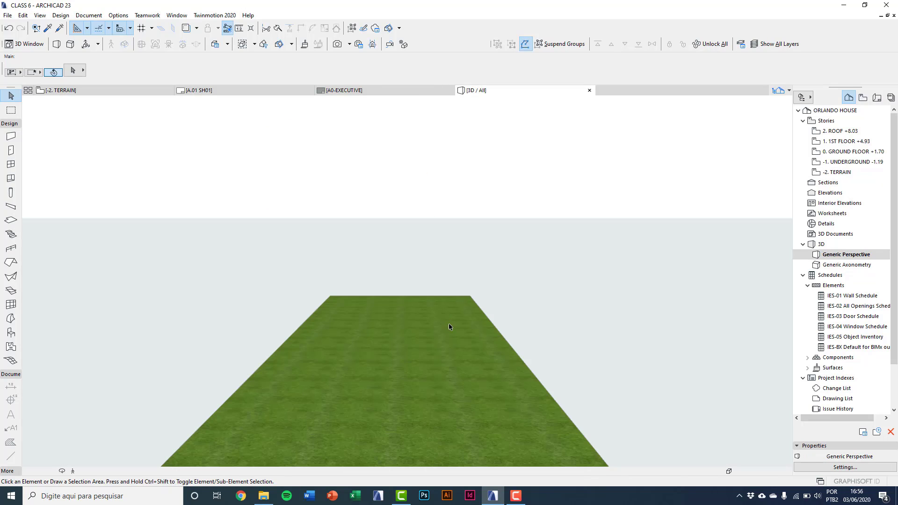
click(496, 330)
shift+middle_drag(496, 329, 360, 307)
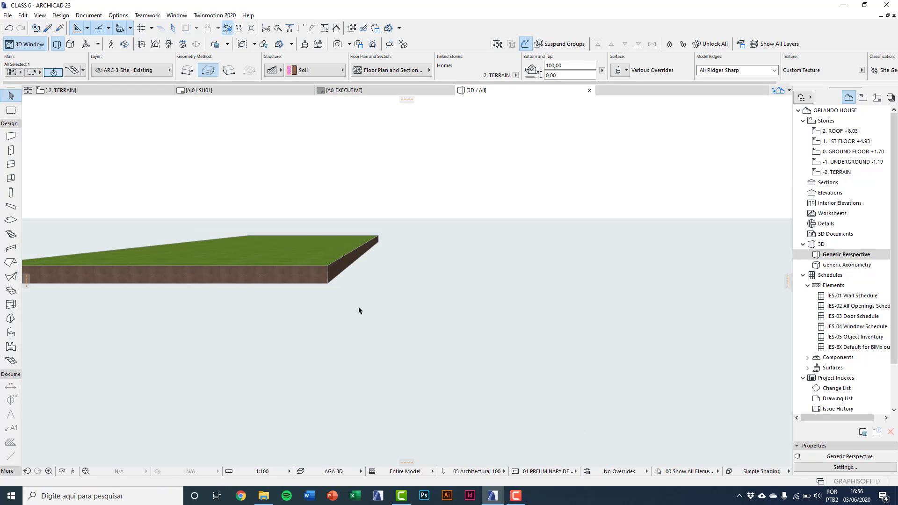
scroll(360, 310, down, 2)
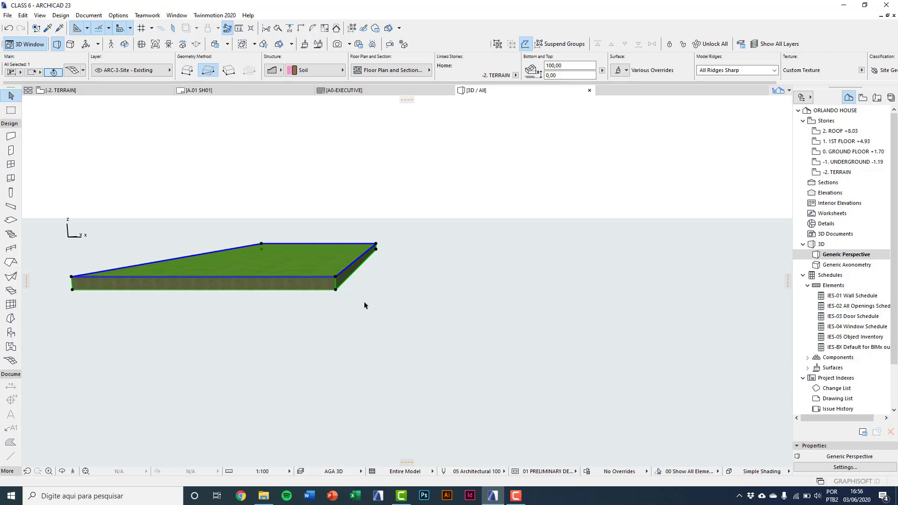
click(361, 300)
shift+middle_drag(357, 290, 321, 311)
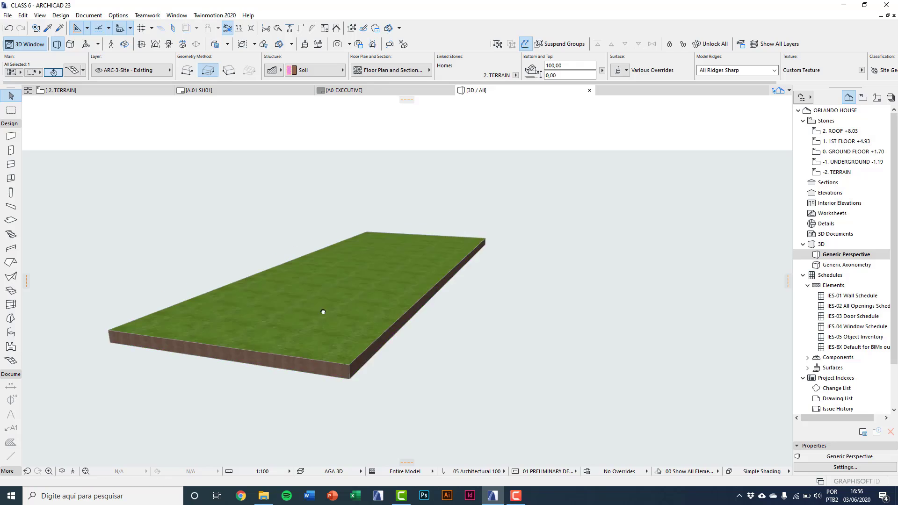
Step: Select the terrain mesh in 3D and set its height above the base to 200
key(ctrl+a)
click(72, 71)
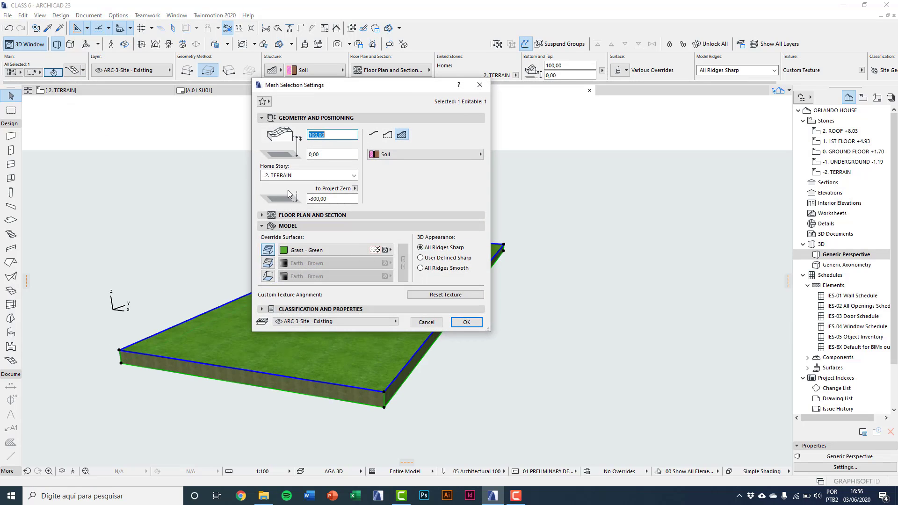
click(321, 134)
drag(363, 96, 505, 154)
text(20)
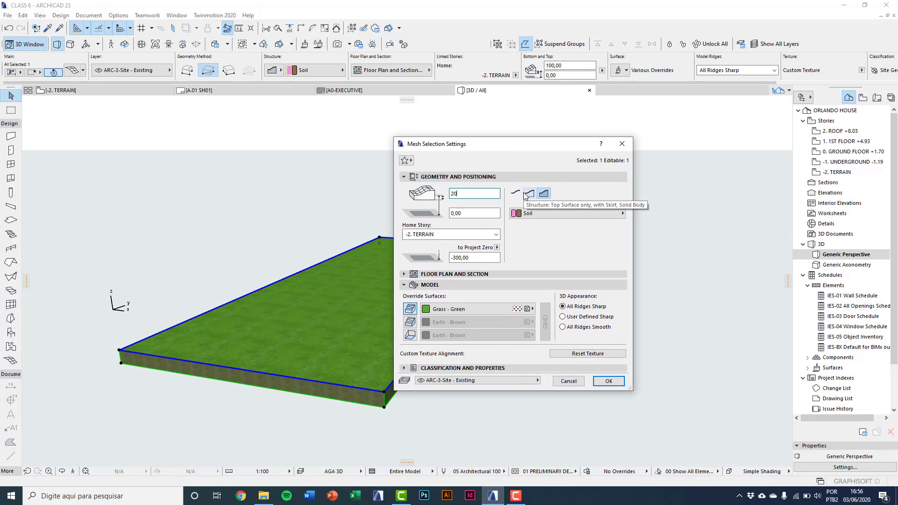
text(0)
key(Return)
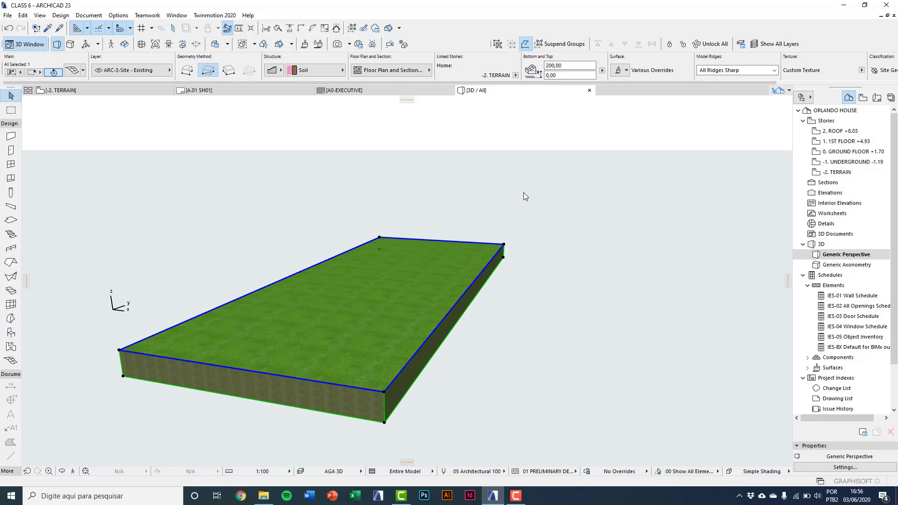
Step: Set the terrain mesh's height back to 100 and clear the selection
shift+middle_drag(408, 366, 405, 410)
double_click(404, 410)
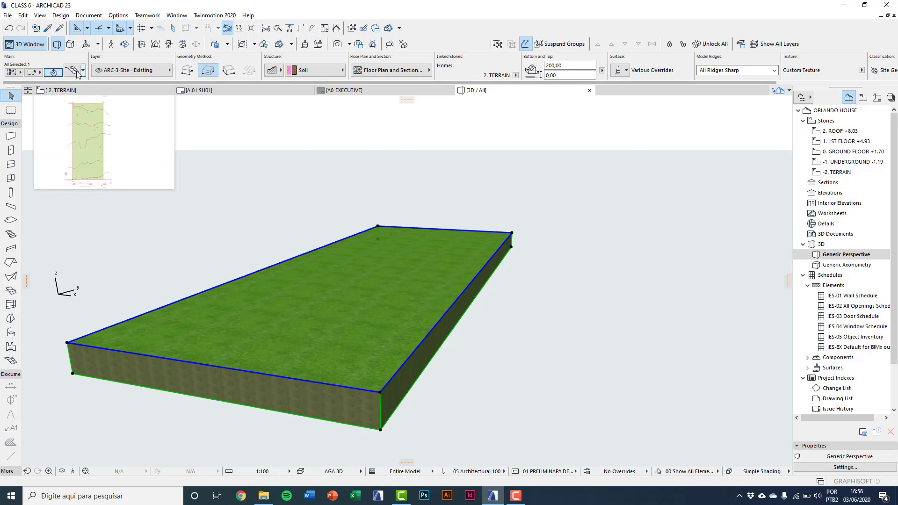
text(100)
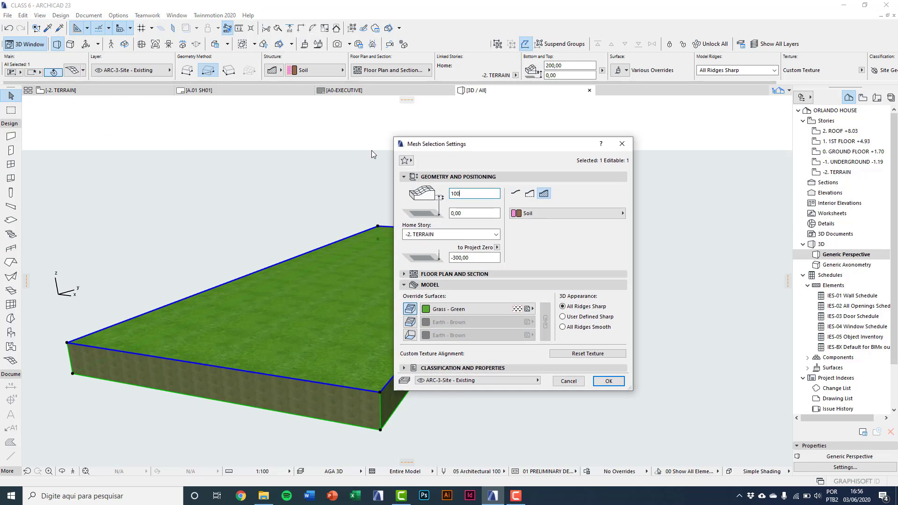
key(Return)
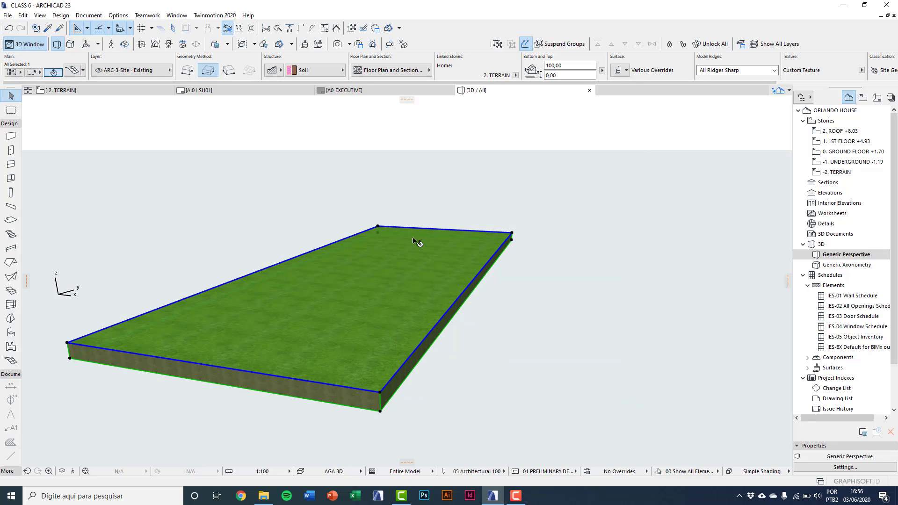
shift+middle_drag(419, 243, 395, 232)
key(Escape)
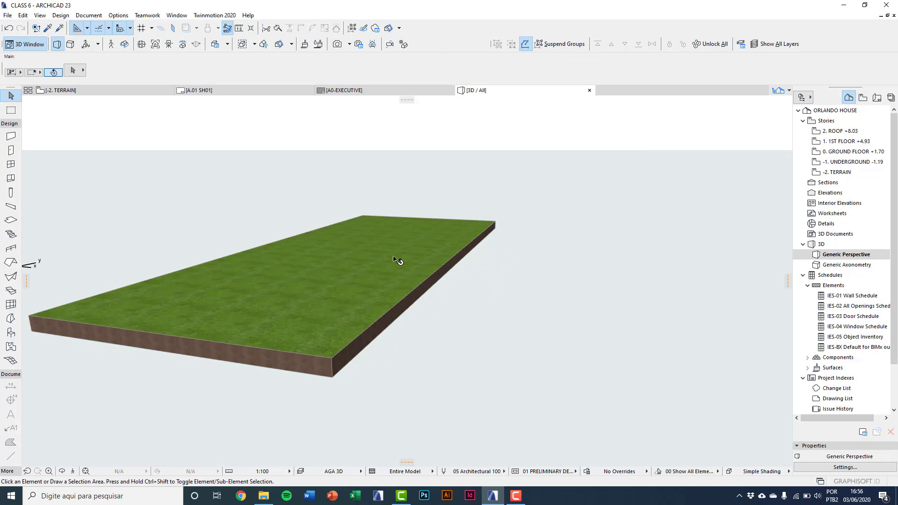
Step: Return to the -2. TERRAIN floor plan and examine the elevation labels of the two contours nearest the street
key(F2)
middle_drag(406, 387, 405, 327)
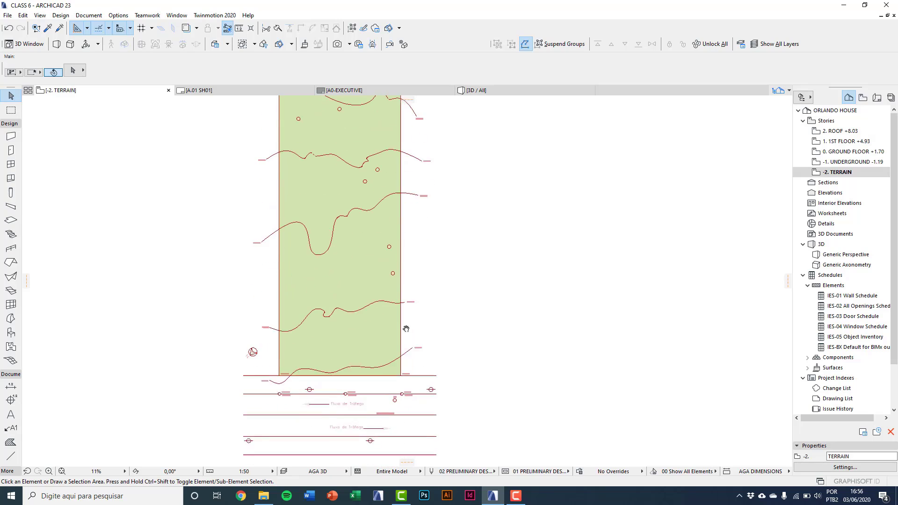
scroll(324, 393, up, 8)
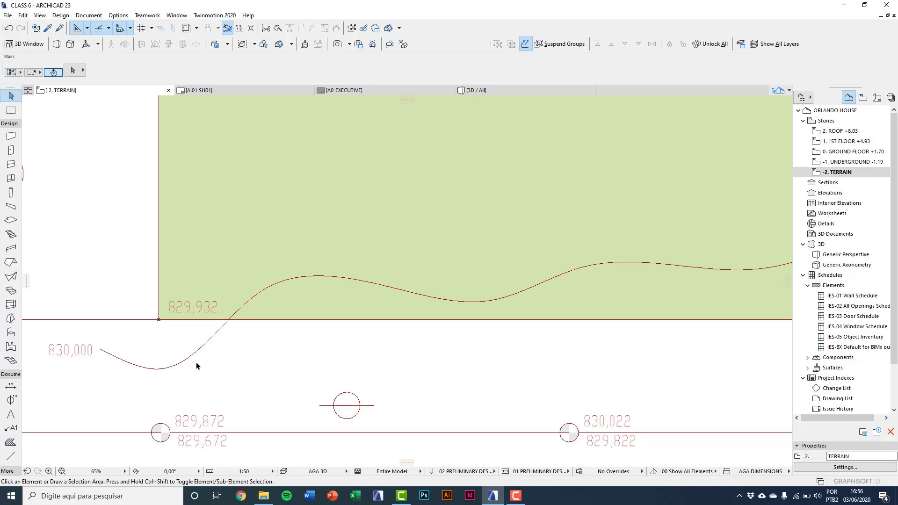
scroll(256, 308, down, 2)
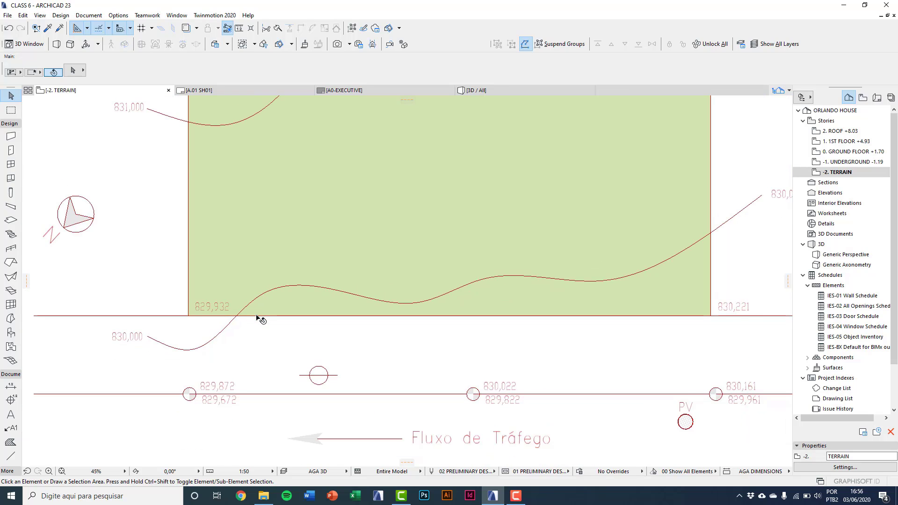
scroll(256, 318, down, 3)
scroll(400, 327, up, 1)
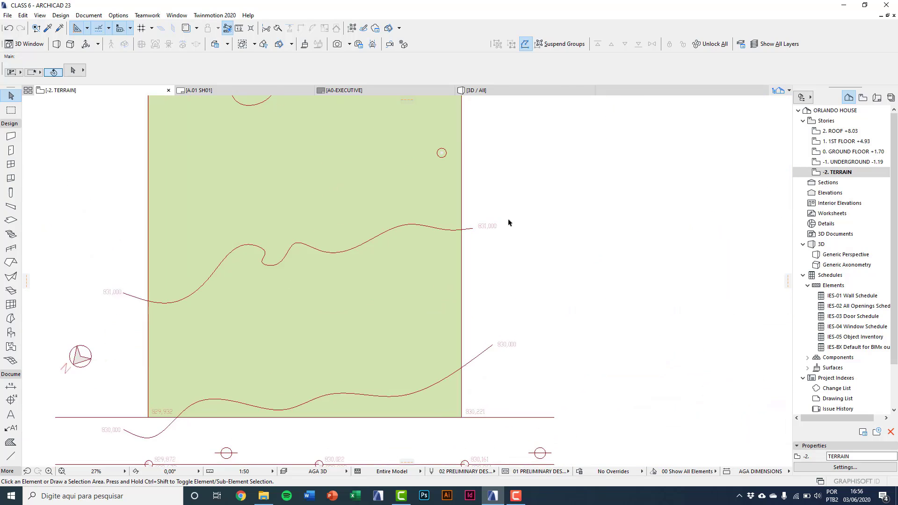
scroll(496, 227, up, 4)
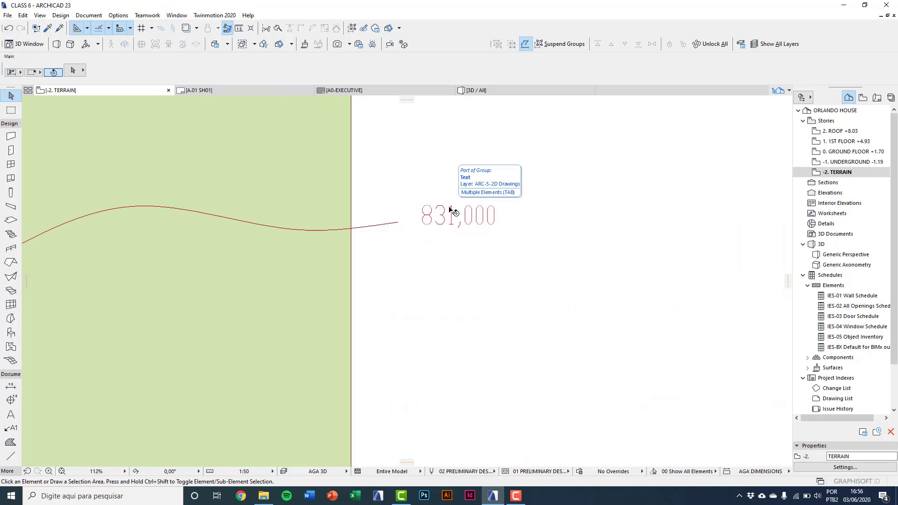
Step: Examine the elevation labels of the remaining contours up to the rear boundary, and the lot as a whole
middle_drag(450, 209, 410, 384)
scroll(409, 385, down, 3)
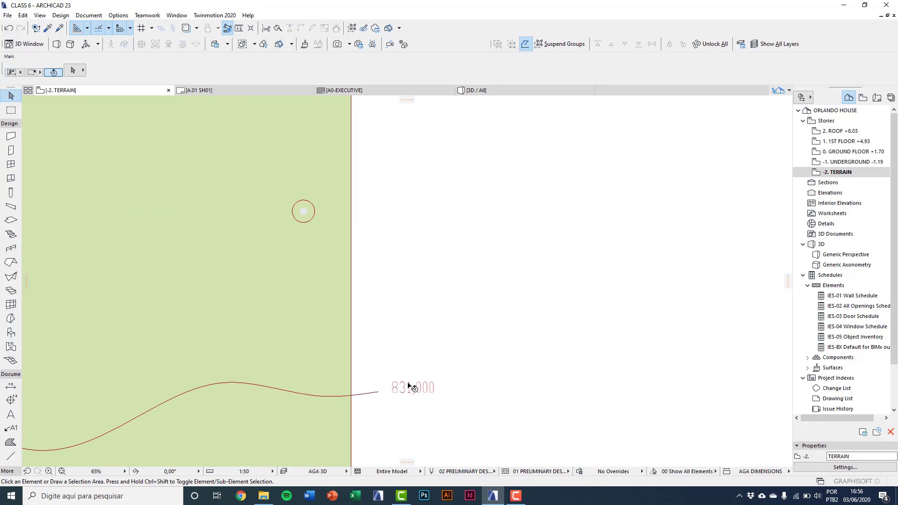
scroll(385, 263, down, 4)
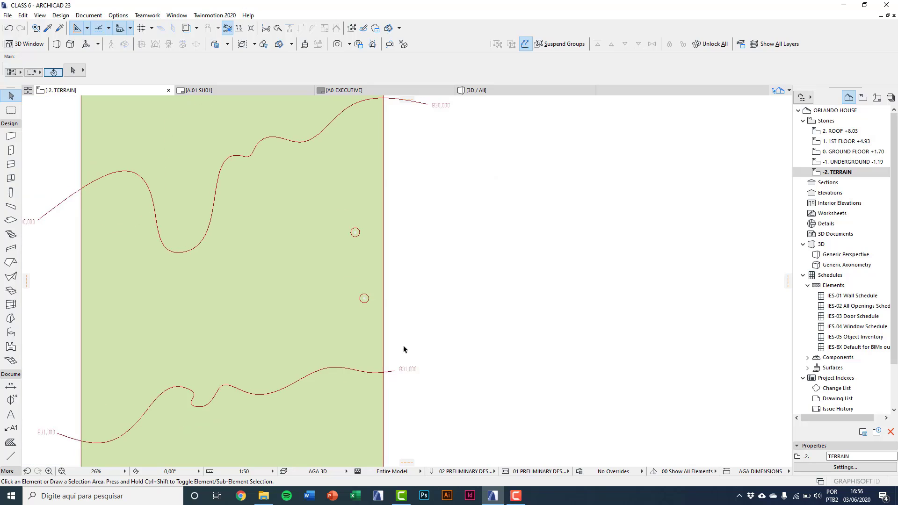
middle_drag(411, 374, 438, 274)
scroll(439, 274, up, 3)
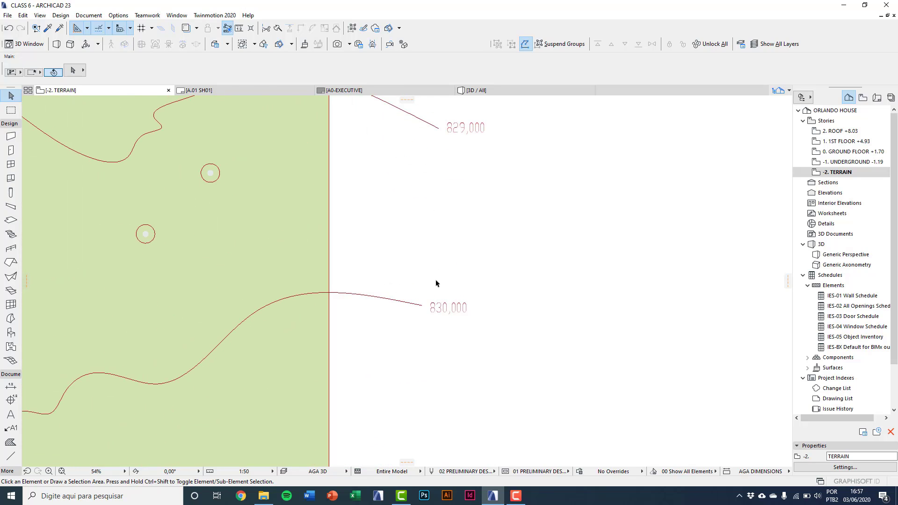
scroll(436, 283, down, 1)
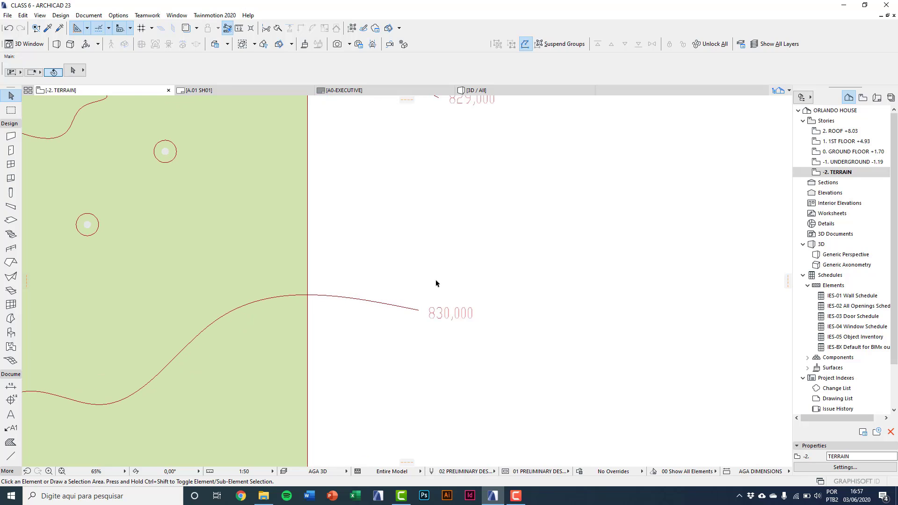
middle_drag(430, 269, 443, 372)
middle_drag(435, 275, 437, 386)
scroll(426, 326, up, 2)
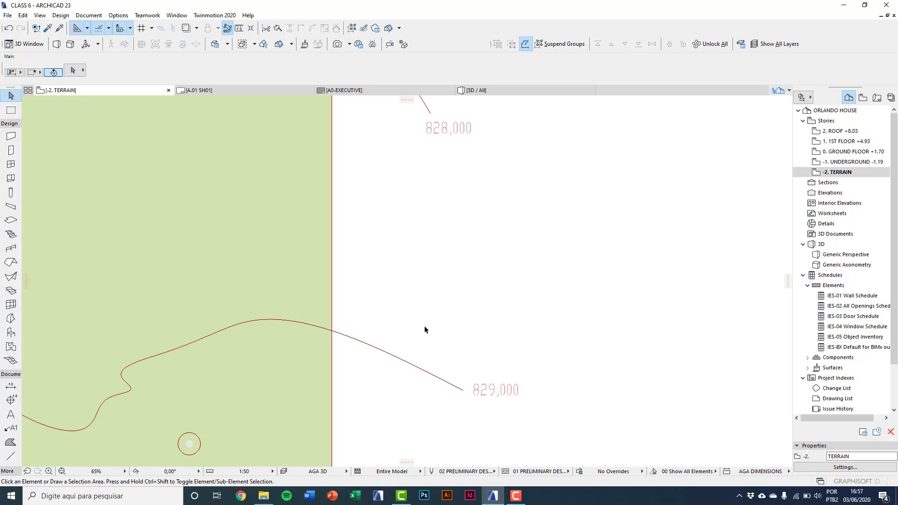
scroll(424, 330, down, 2)
scroll(409, 266, up, 2)
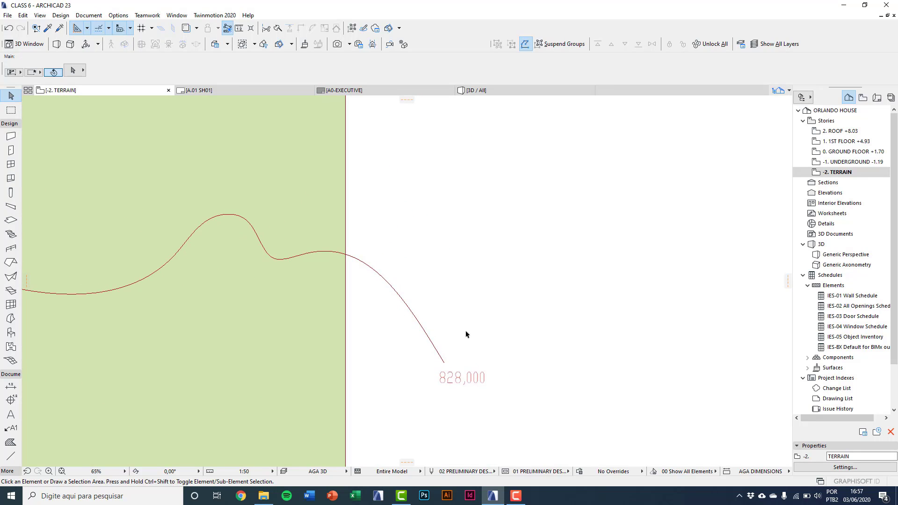
scroll(466, 334, down, 3)
scroll(442, 307, down, 4)
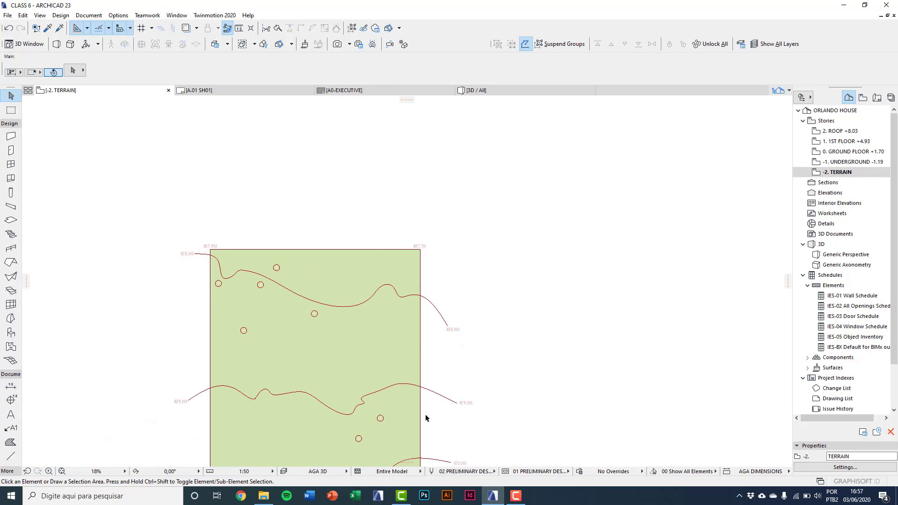
scroll(420, 374, down, 1)
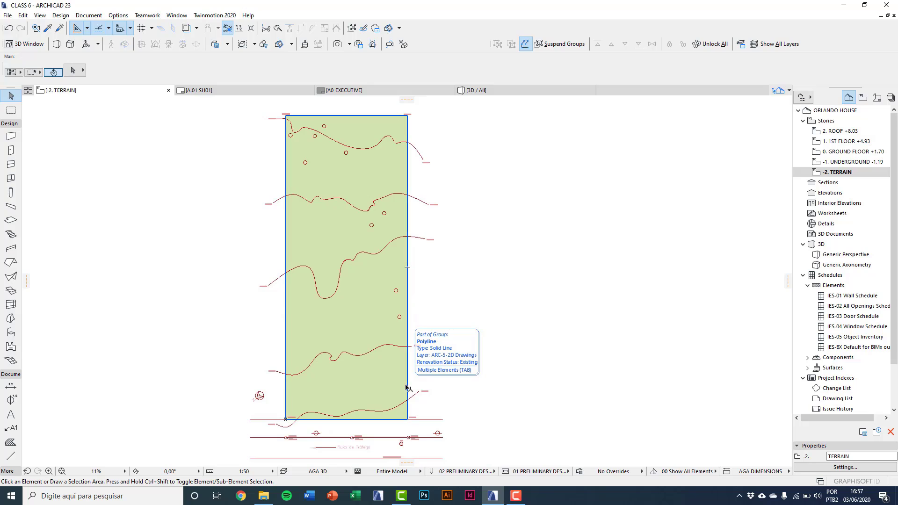
Step: Select the terrain mesh and add new points along the 830,000 contour nearest the street with Fit to User Ridges
click(376, 309)
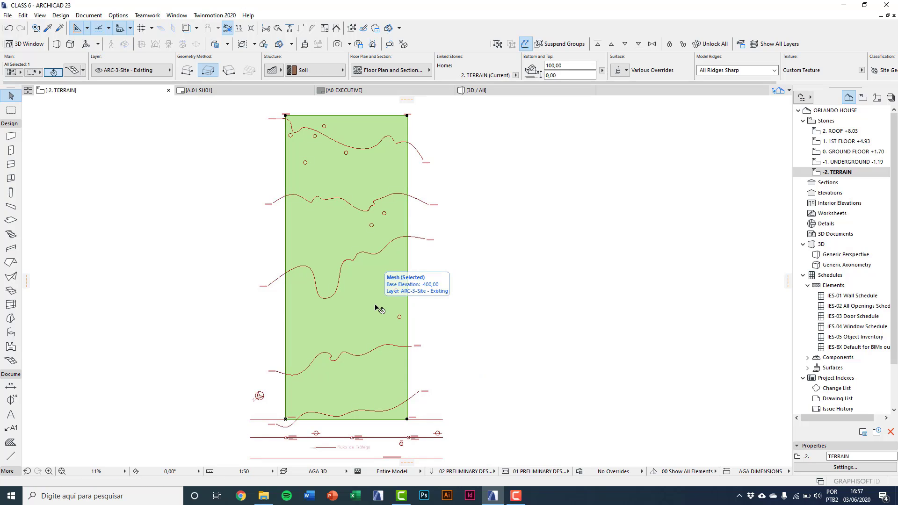
click(12, 361)
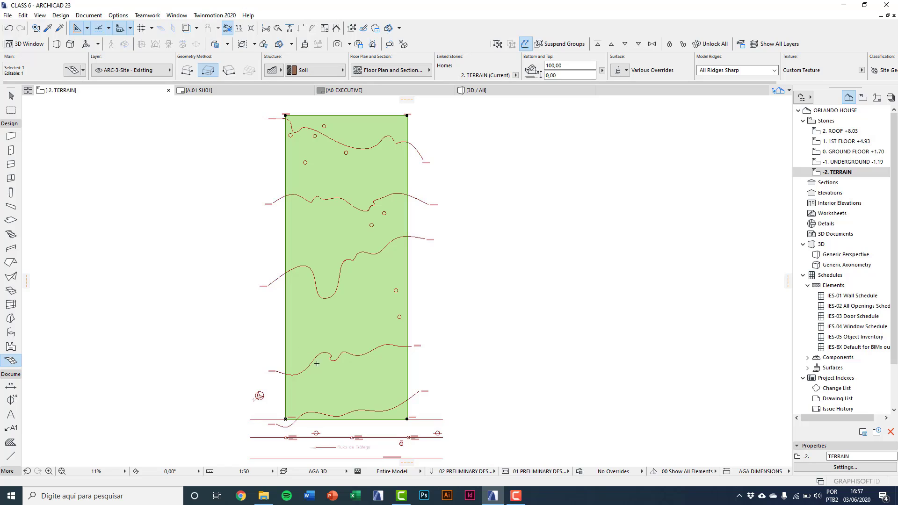
middle_drag(316, 364, 296, 336)
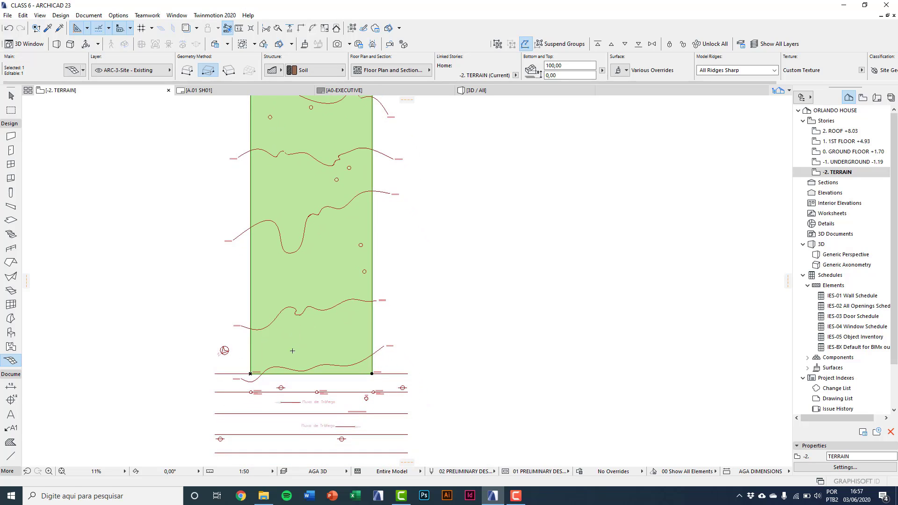
scroll(293, 350, up, 7)
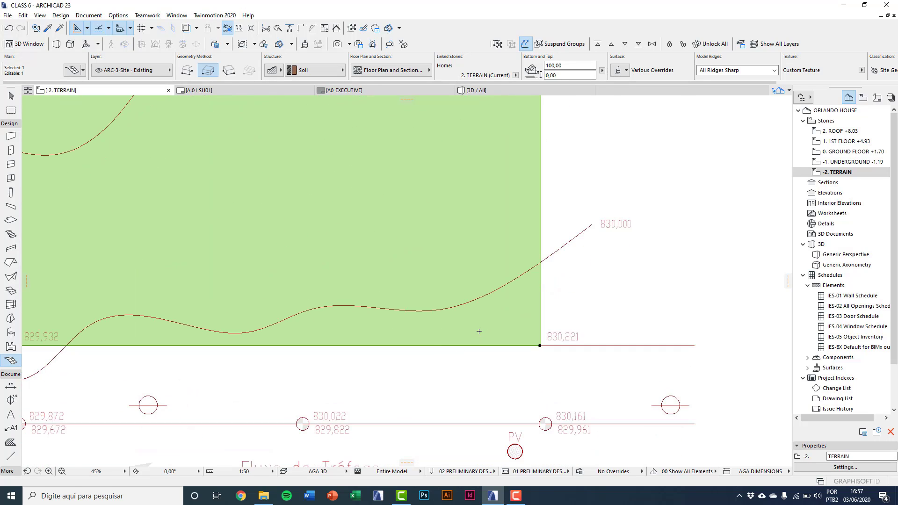
middle_drag(479, 331, 532, 327)
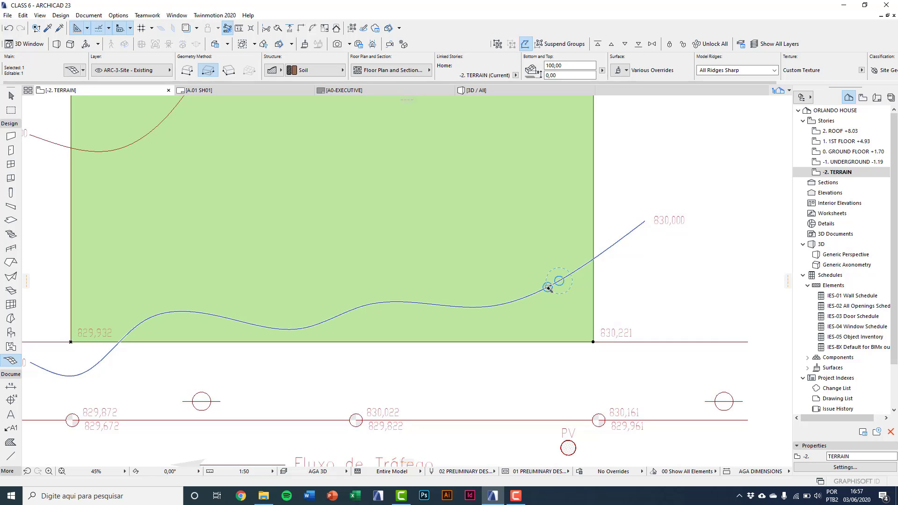
click(536, 298)
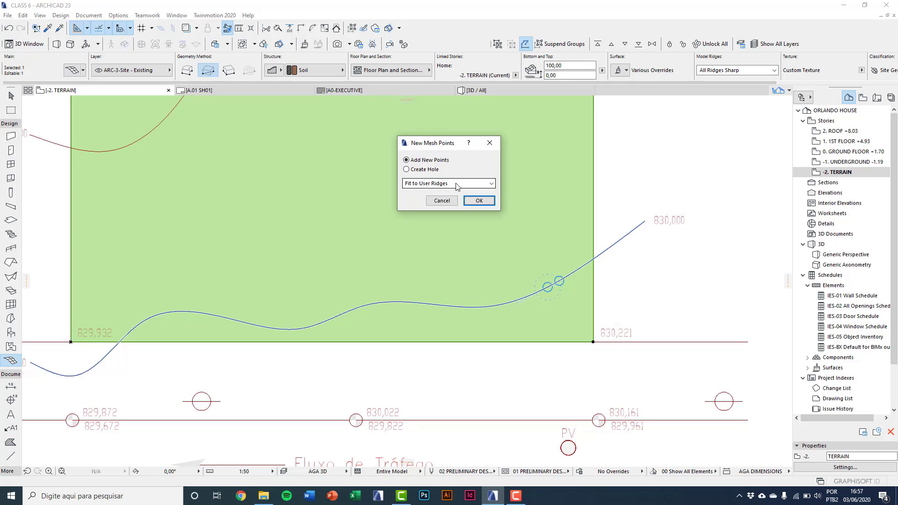
click(476, 200)
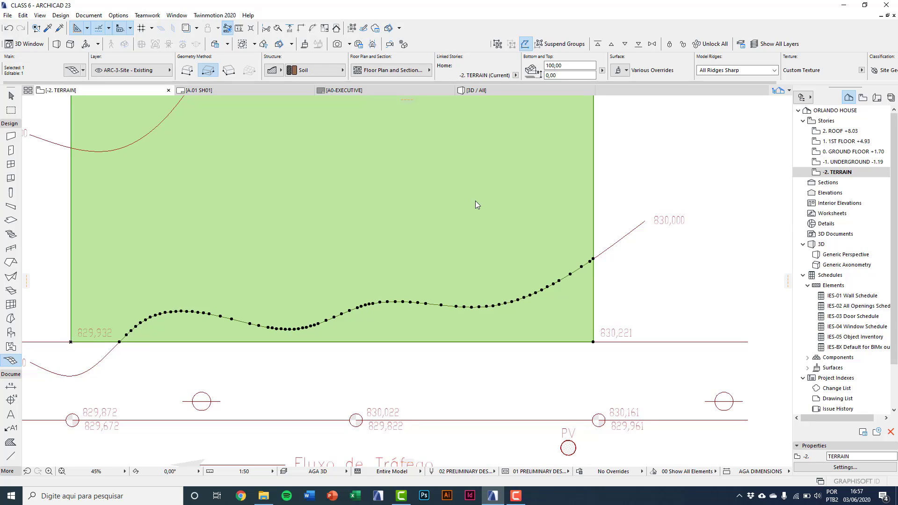
Step: Add new mesh points along the 831,000 contour, using Fit to User Ridges
scroll(545, 285, down, 3)
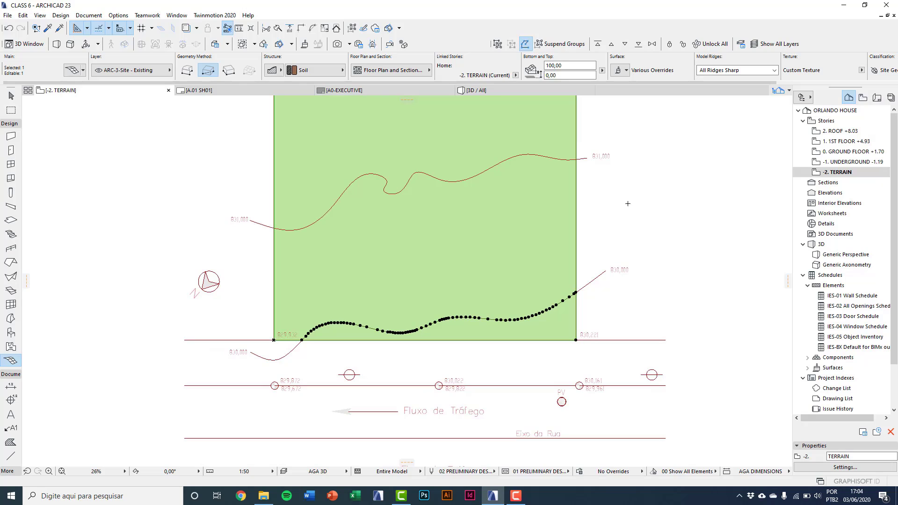
scroll(608, 283, up, 3)
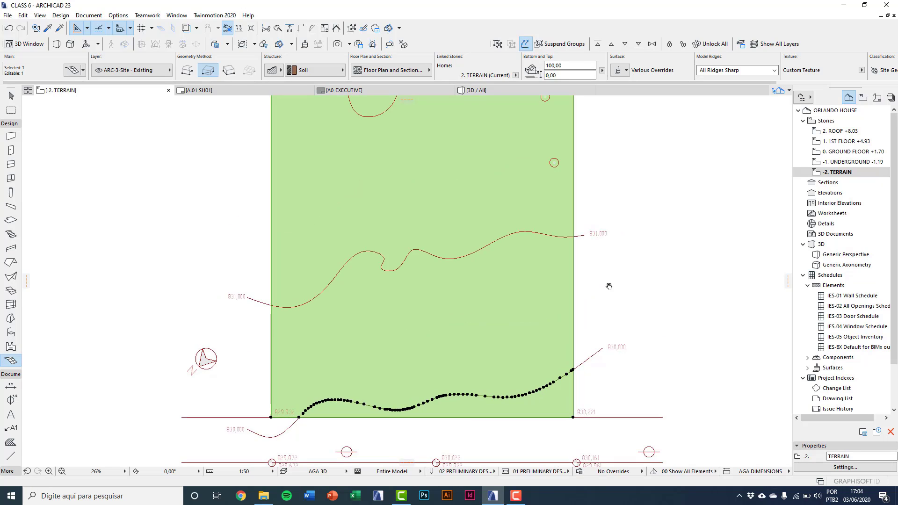
click(540, 233)
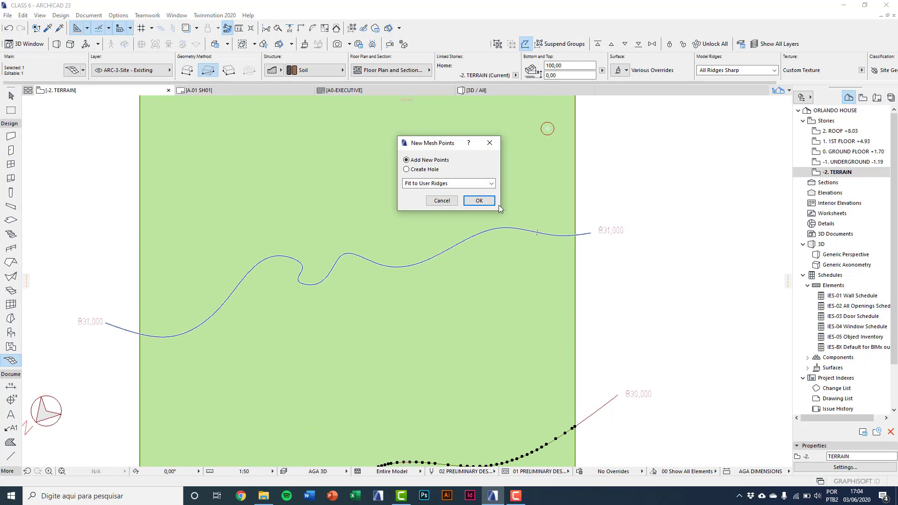
click(479, 202)
Step: Add new mesh points along the second 830,000 contour in the middle of the lot, fitted to user ridges
middle_drag(561, 251, 557, 382)
middle_drag(525, 195, 521, 252)
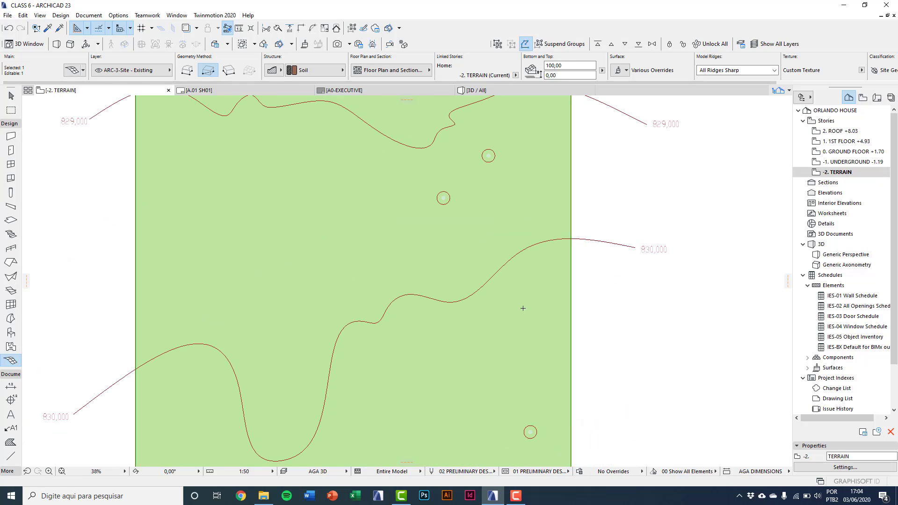
click(547, 250)
click(478, 200)
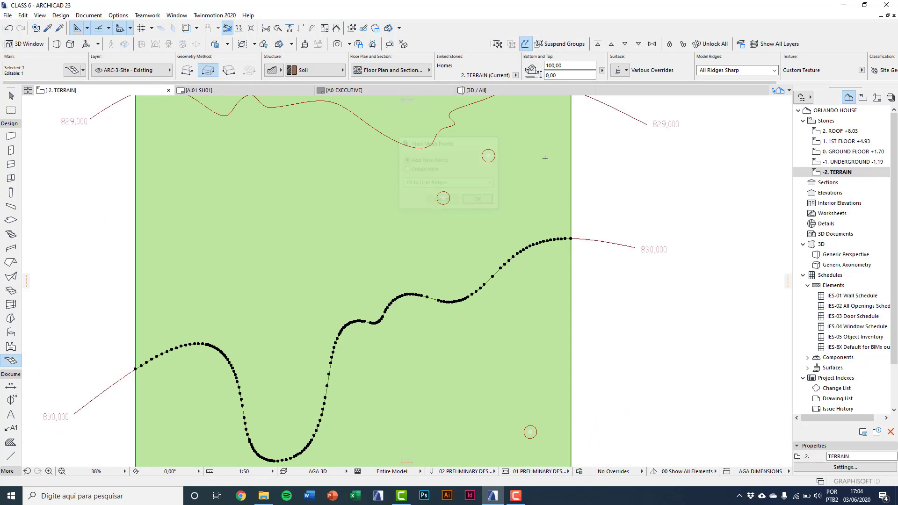
Step: Add new mesh points along the 829,000 contour, using Fit to User Ridges
middle_drag(552, 145, 545, 322)
click(526, 268)
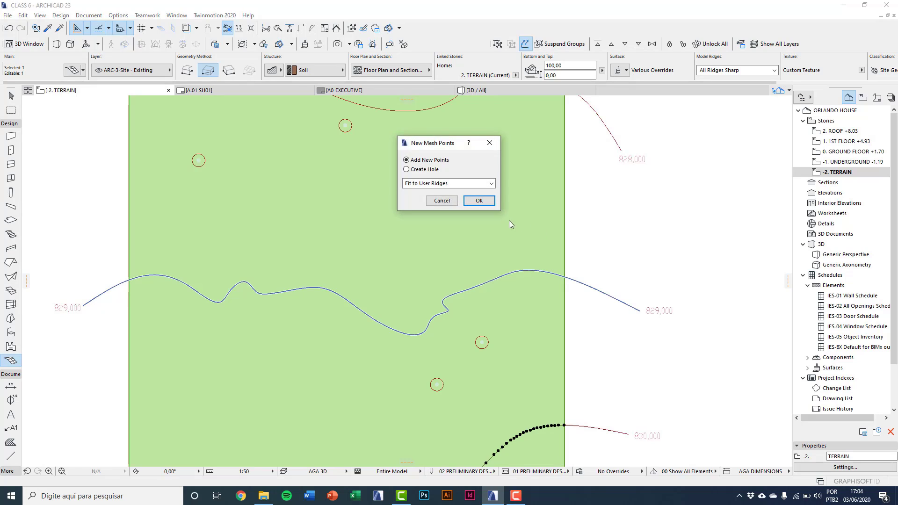
click(477, 200)
Step: Add new mesh points along the 828,000 contour at the far end of the lot, using Fit to User Ridges
middle_drag(520, 162, 516, 336)
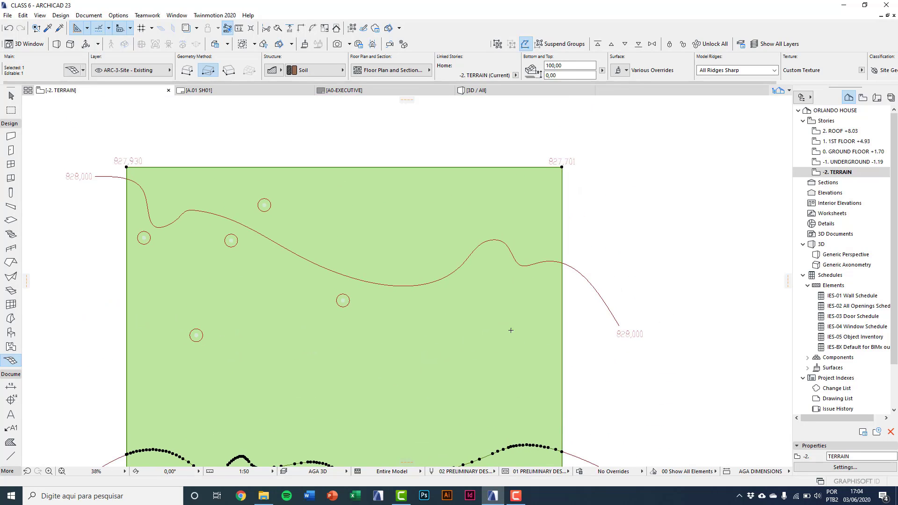
click(482, 246)
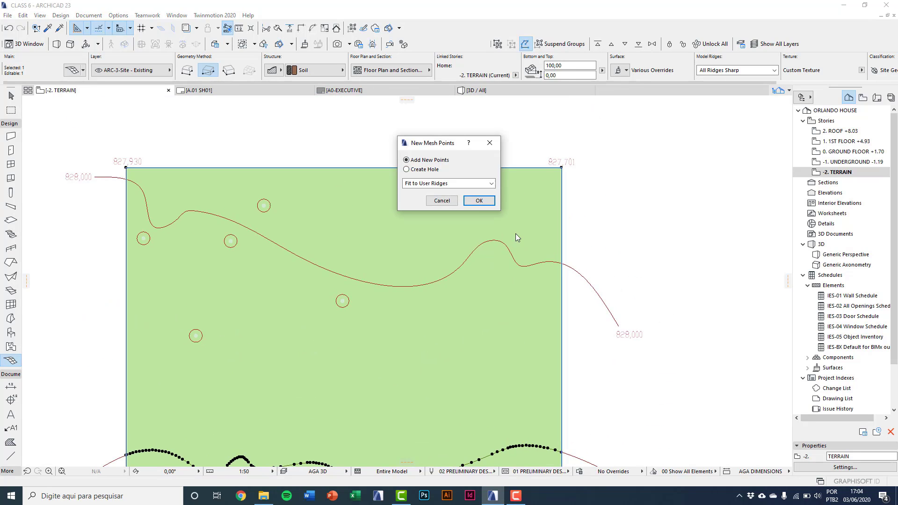
click(479, 201)
scroll(511, 279, down, 5)
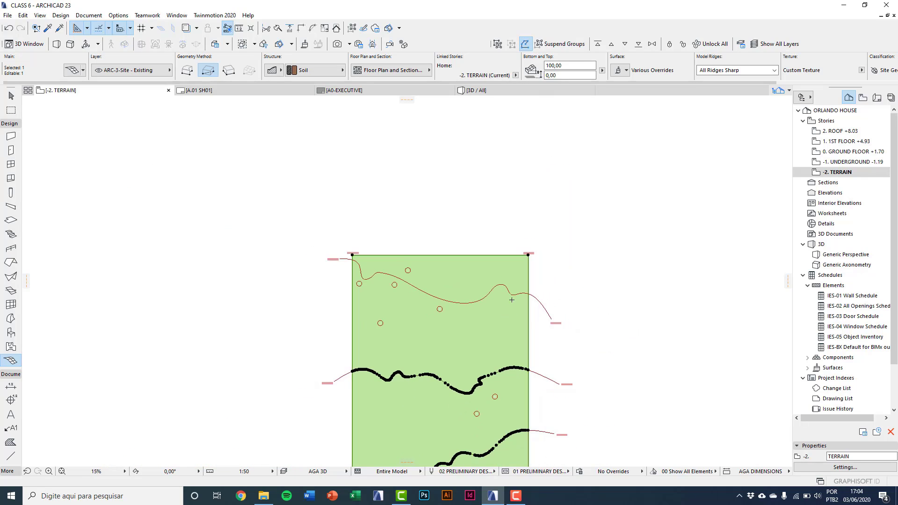
click(494, 289)
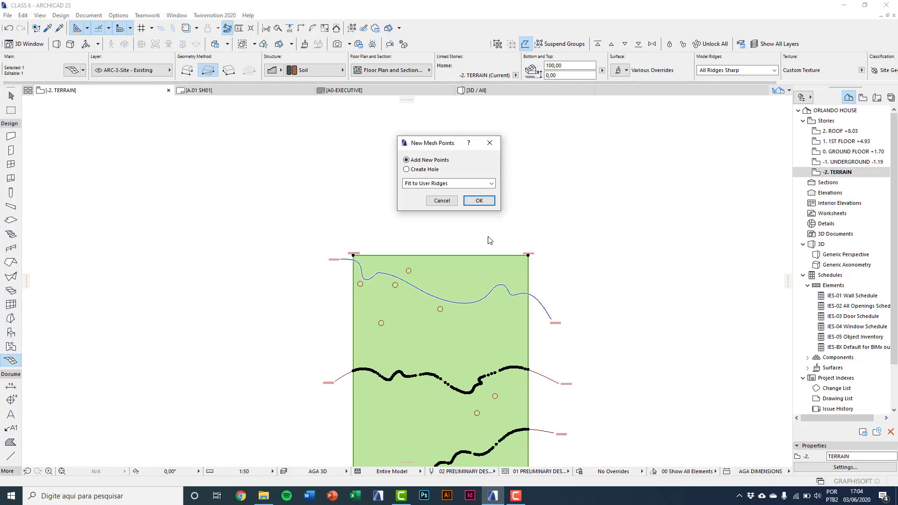
click(481, 202)
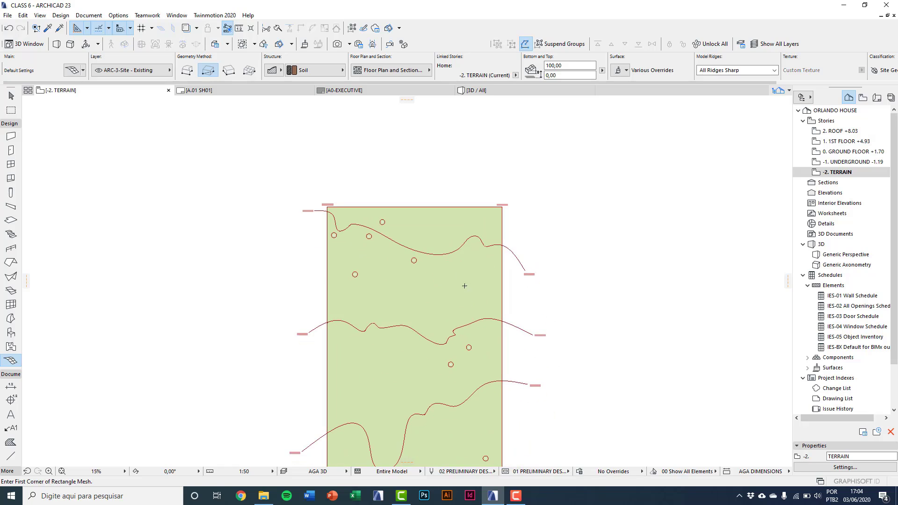
key(Escape)
Step: Examine the terrain mesh in the 3D view with its contour points selected
middle_drag(483, 312, 431, 230)
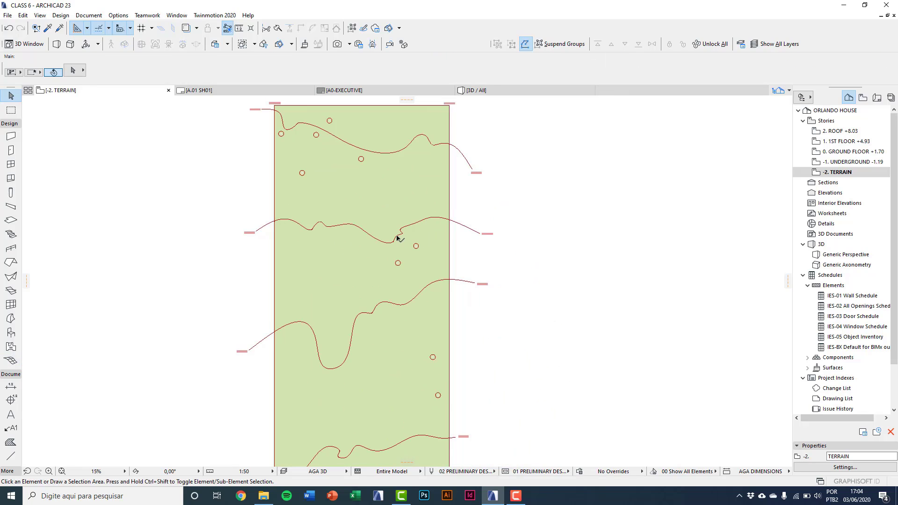
key(F3)
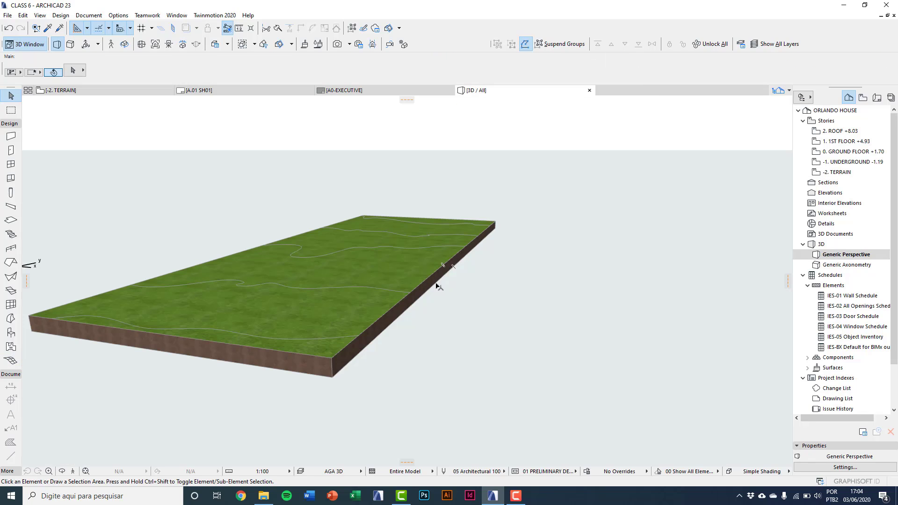
shift+middle_drag(451, 277, 395, 292)
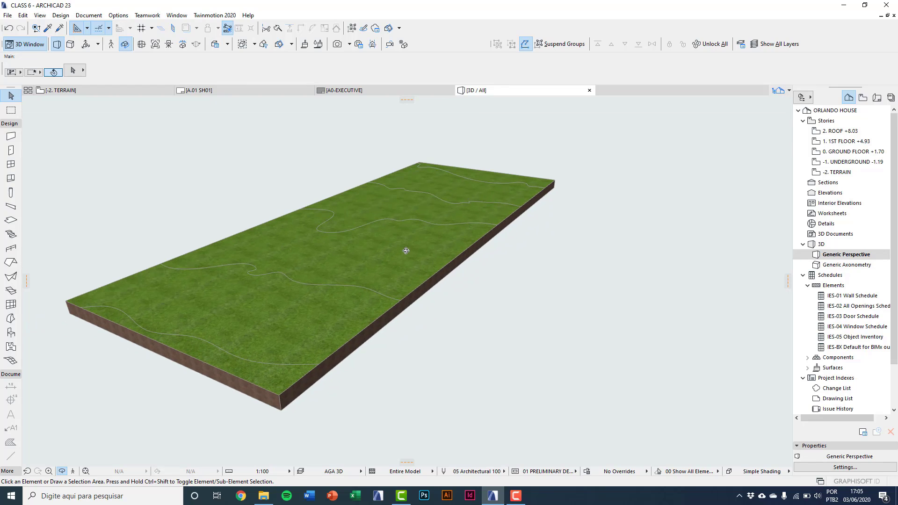
click(450, 257)
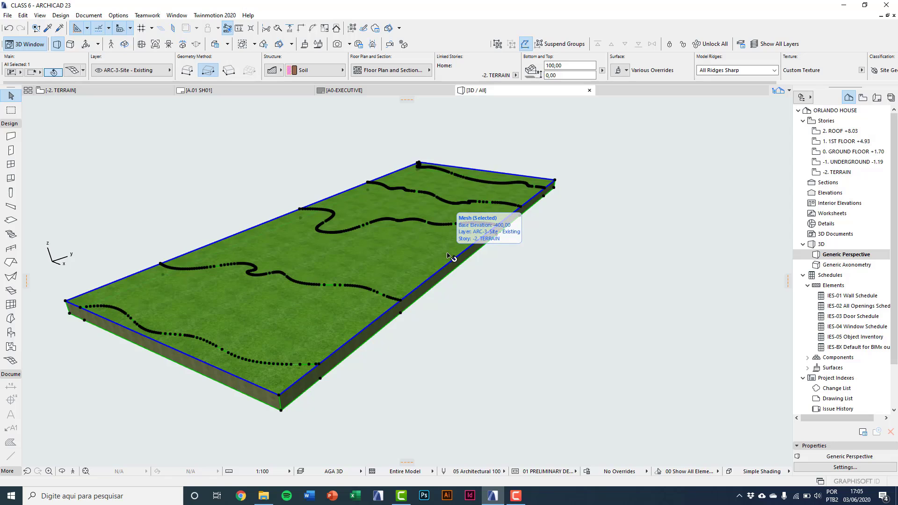
middle_drag(450, 256, 490, 276)
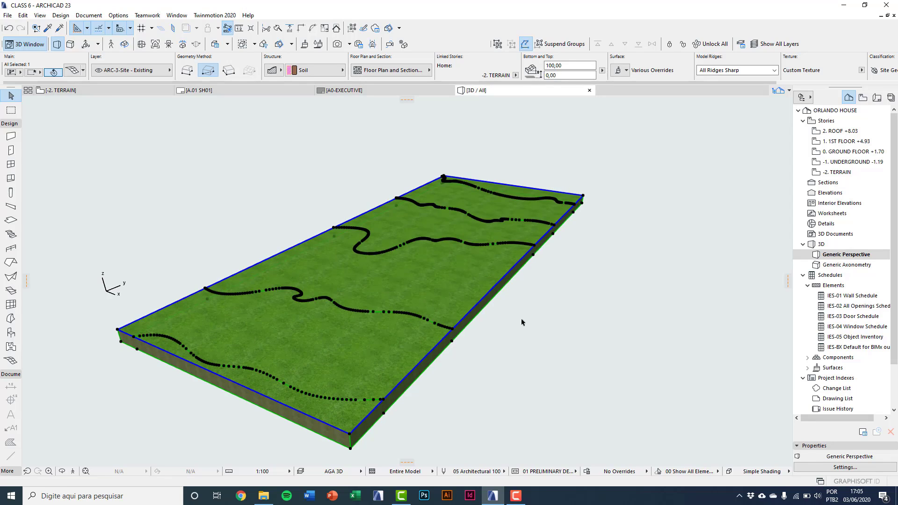
click(517, 371)
Step: On the floor plan, elevate the mesh points of the 830,000 contour nearest the street to height 0 relative to Project Zero, applied to all
key(F2)
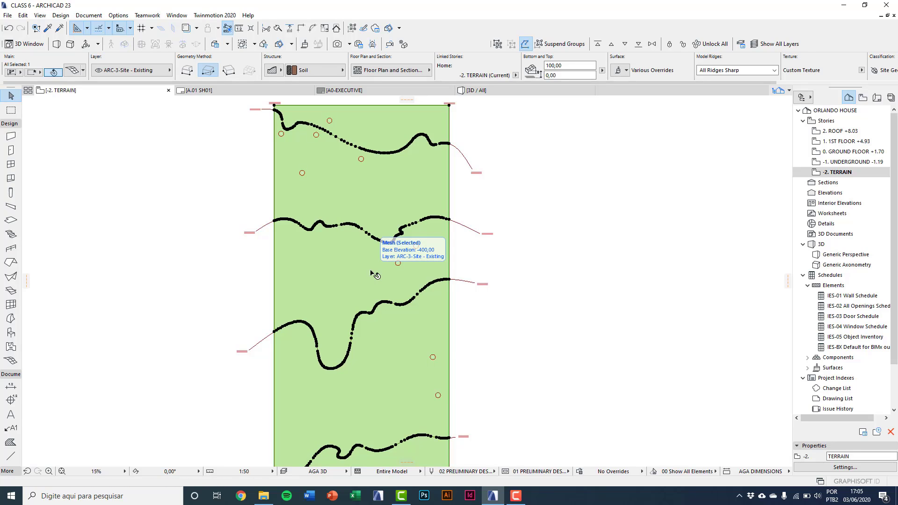
middle_drag(425, 363, 418, 343)
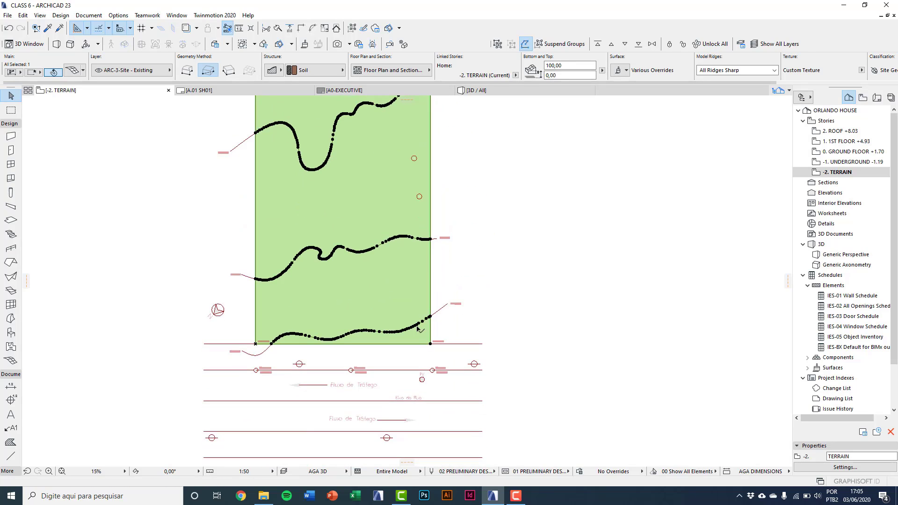
scroll(416, 341, up, 4)
scroll(416, 341, up, 3)
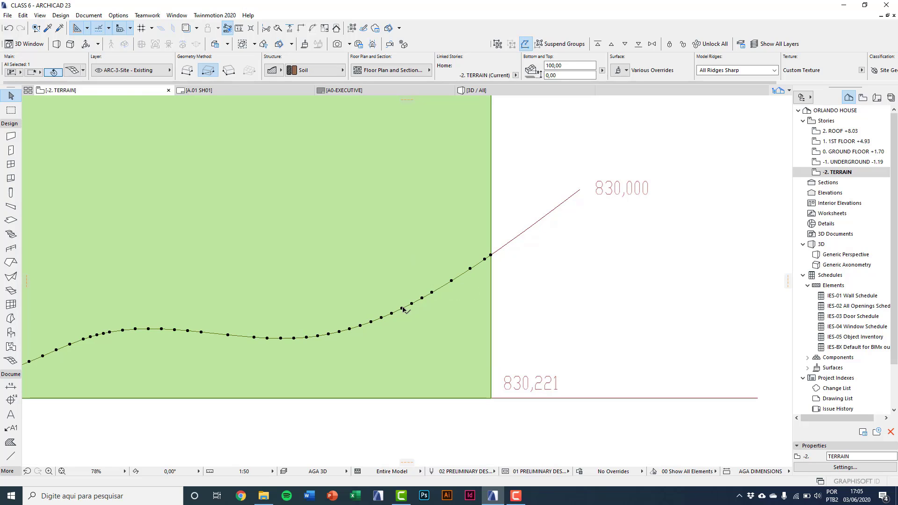
click(402, 308)
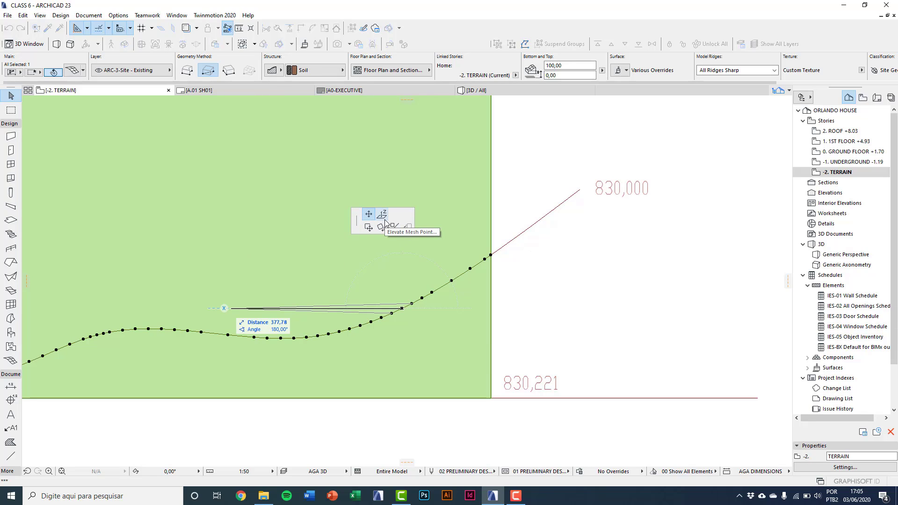
click(383, 218)
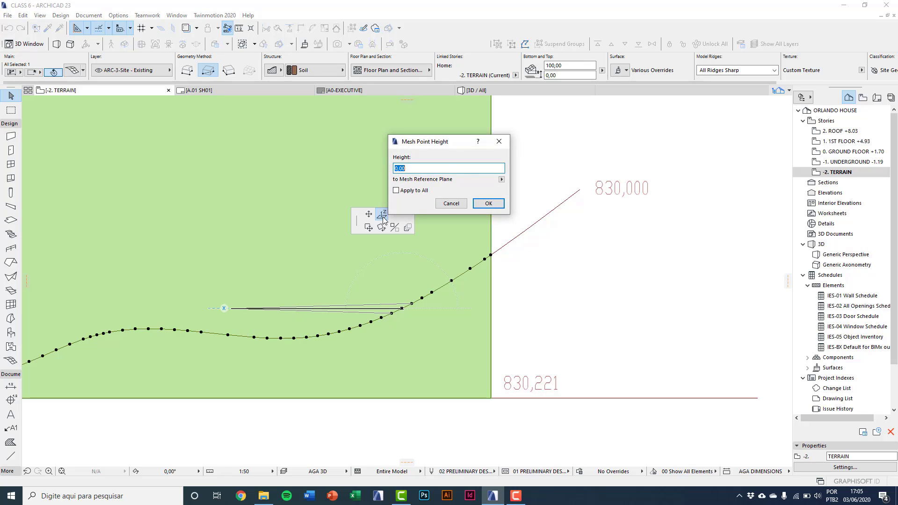
drag(438, 146, 483, 197)
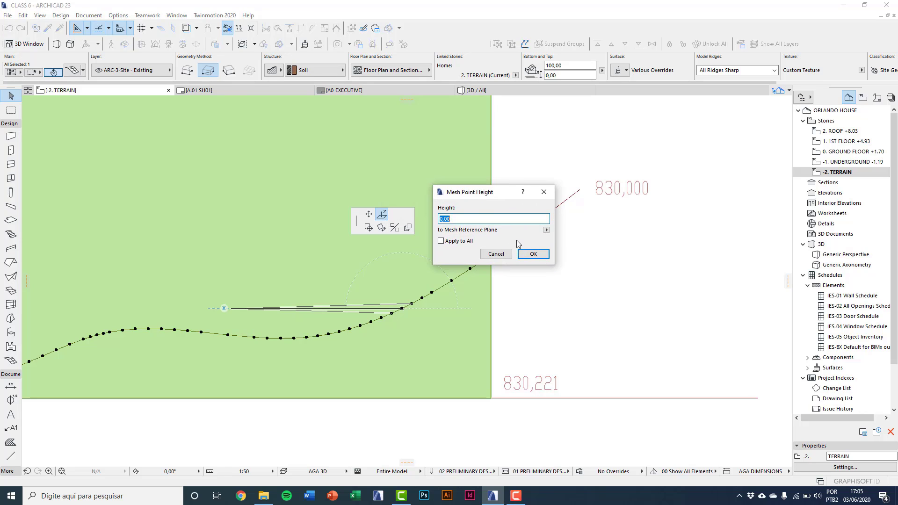
click(546, 229)
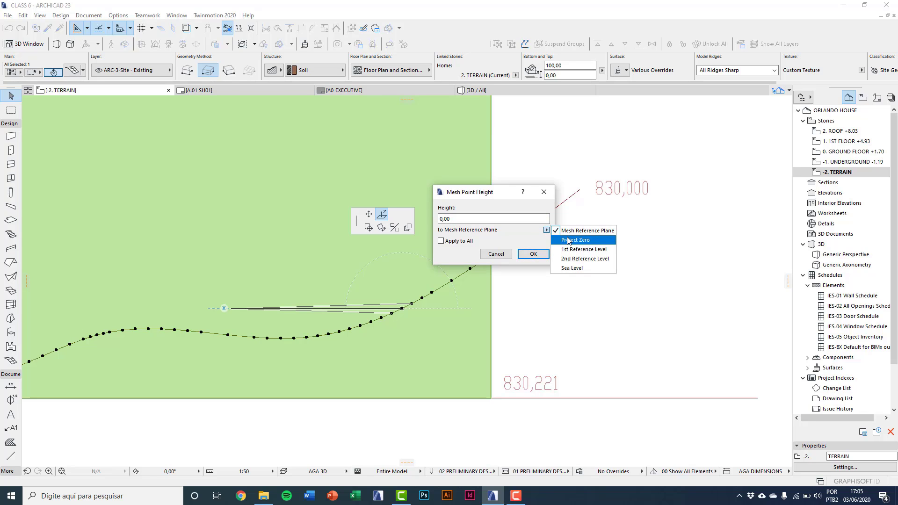
click(569, 240)
drag(463, 219, 435, 225)
text(0)
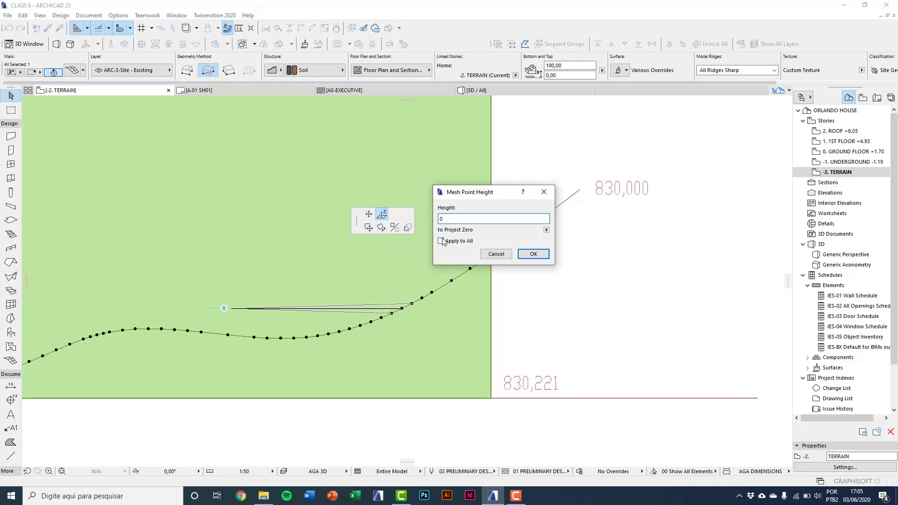
click(441, 241)
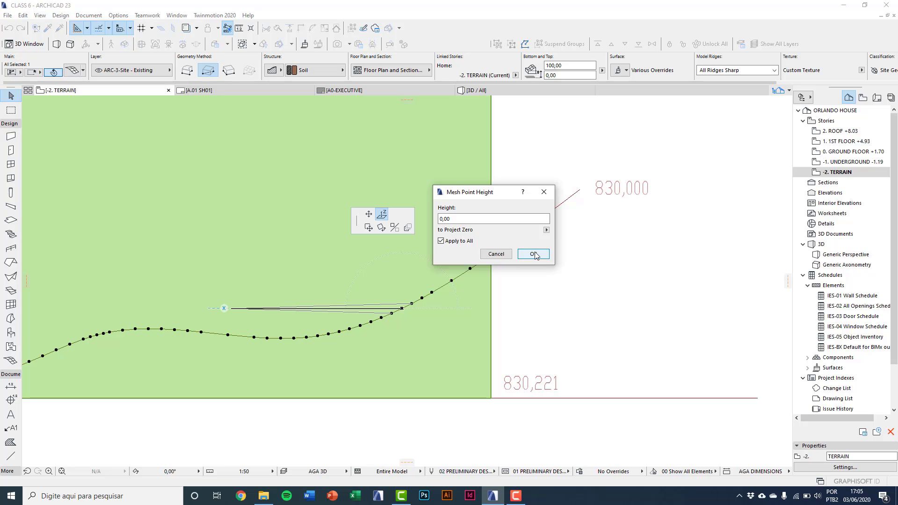
click(534, 254)
Step: Set the height of all mesh points on the 831,000 contour to 100 relative to Project Zero
scroll(451, 327, down, 4)
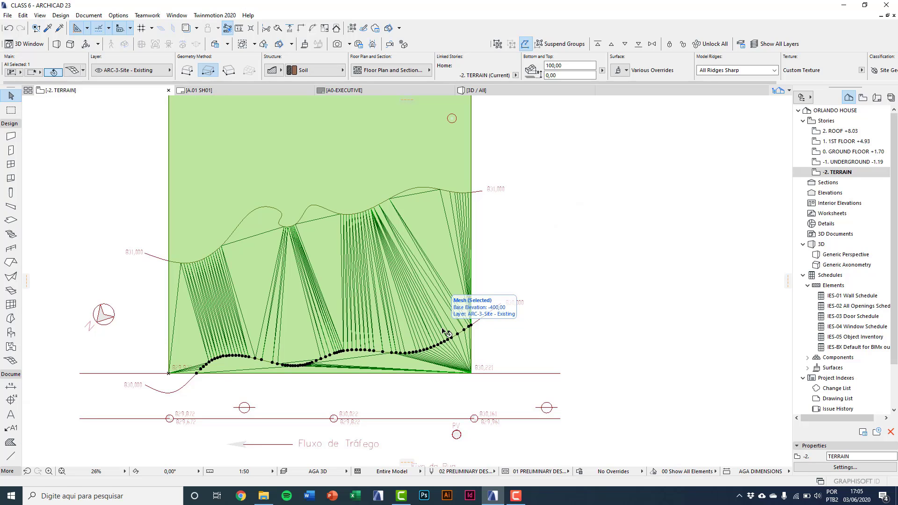
scroll(442, 283, up, 3)
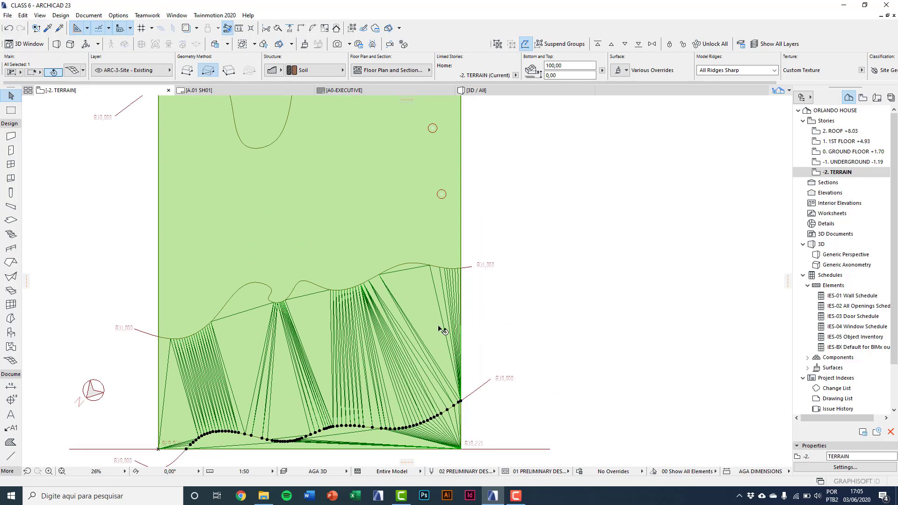
click(444, 237)
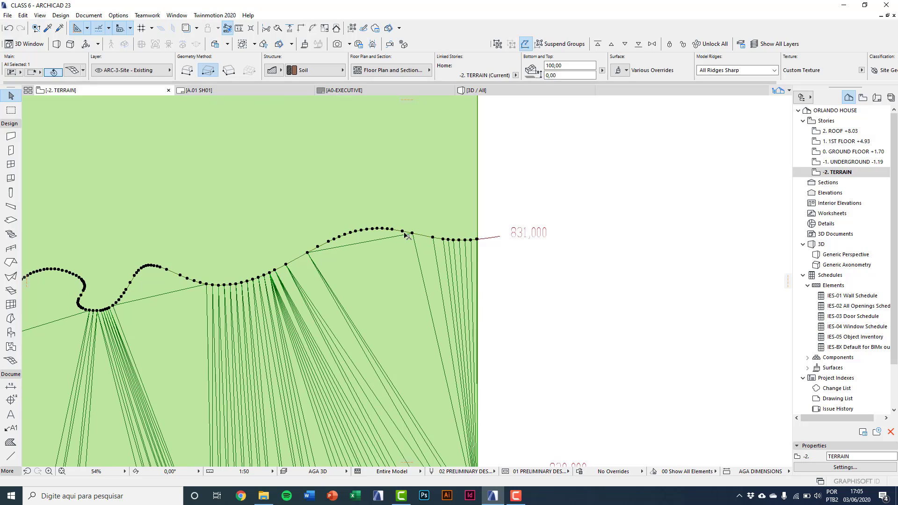
click(405, 234)
click(460, 173)
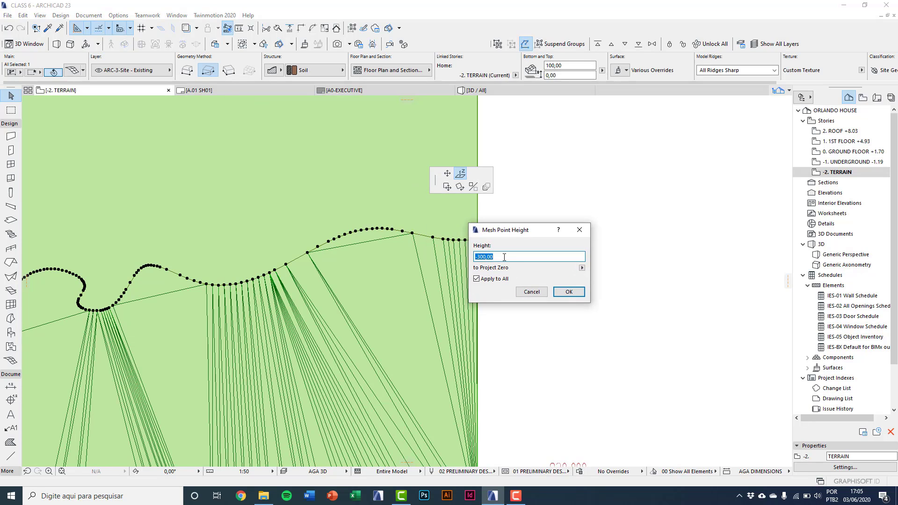
text(100)
click(569, 291)
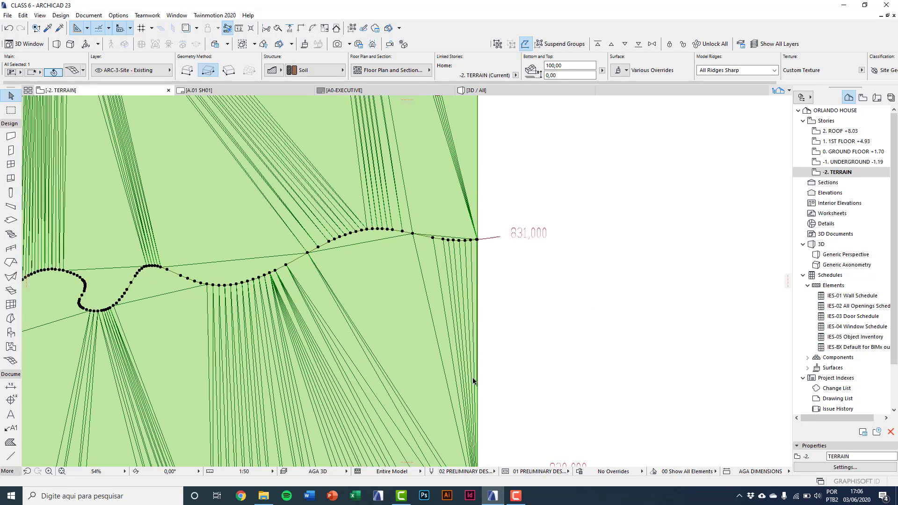
Step: Set the height of all mesh points on the second 830,000 contour in mid-lot to 0 relative to Project Zero
scroll(479, 296, down, 5)
scroll(480, 296, up, 7)
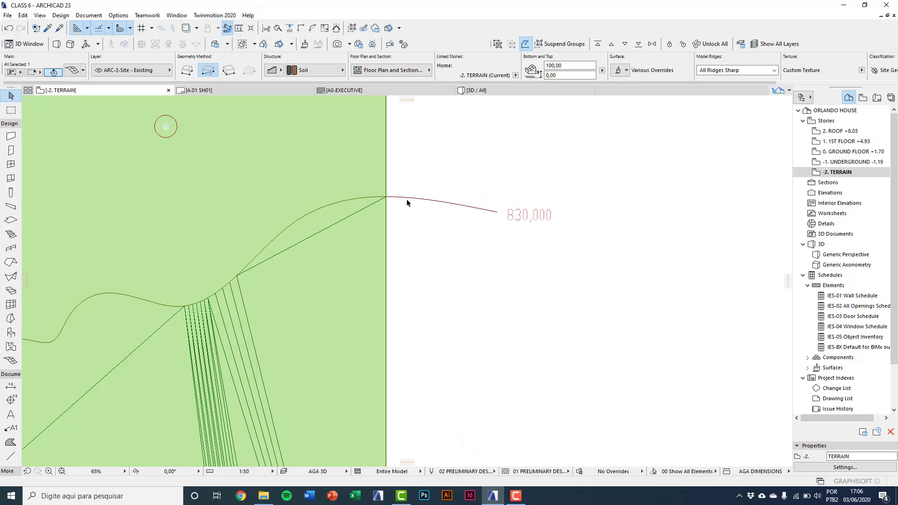
click(364, 199)
click(365, 200)
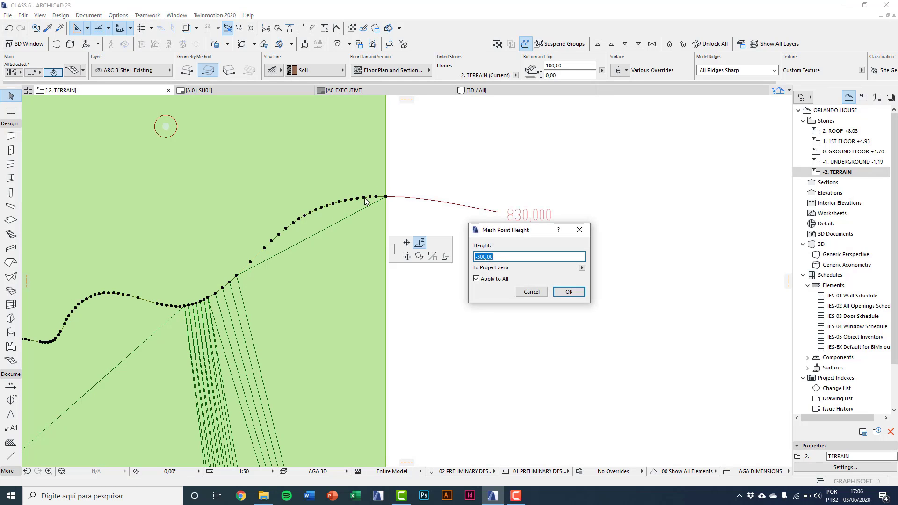
text(0)
key(Return)
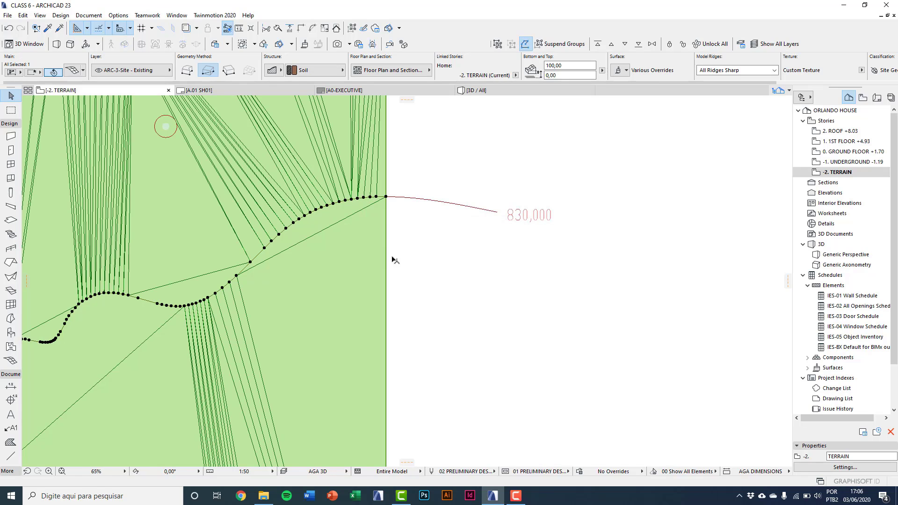
Step: Reselect the mesh and set the height of all points on the 829,000 contour to -100 relative to Project Zero
middle_drag(395, 259, 381, 232)
key(Escape)
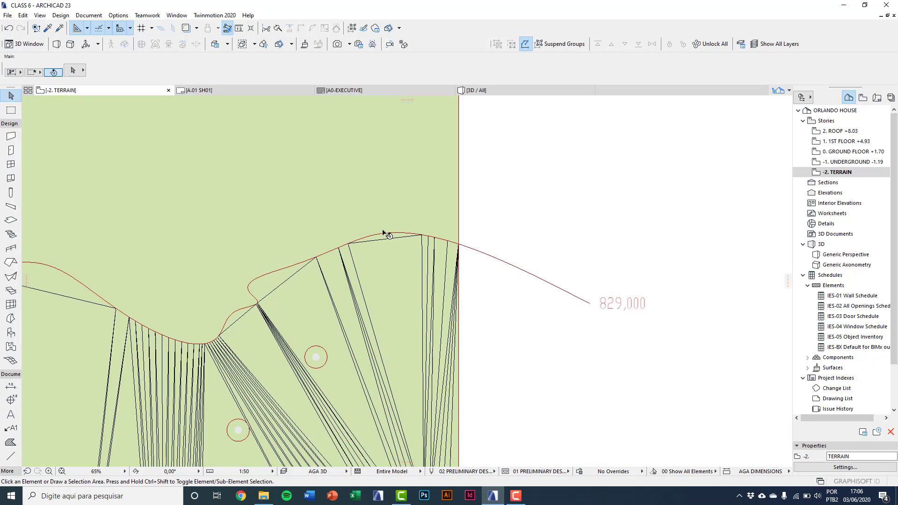
click(381, 233)
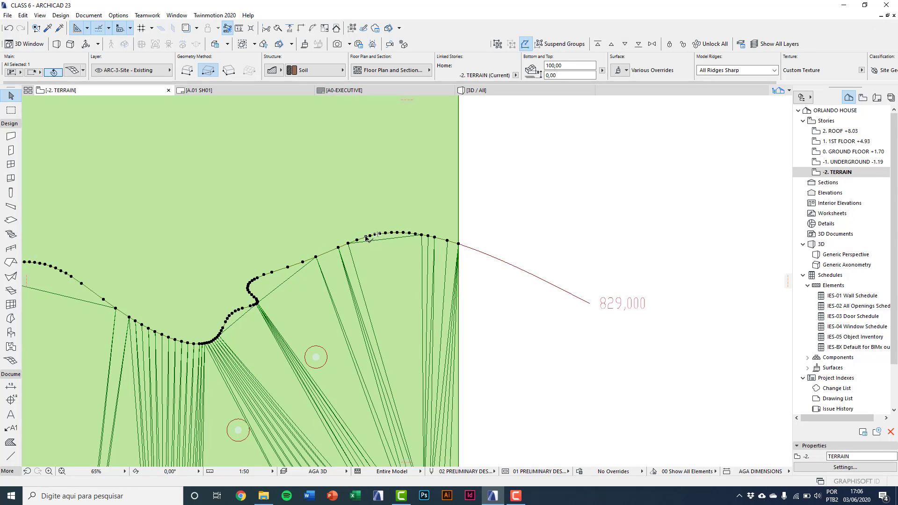
click(367, 239)
click(422, 281)
text(-100,00)
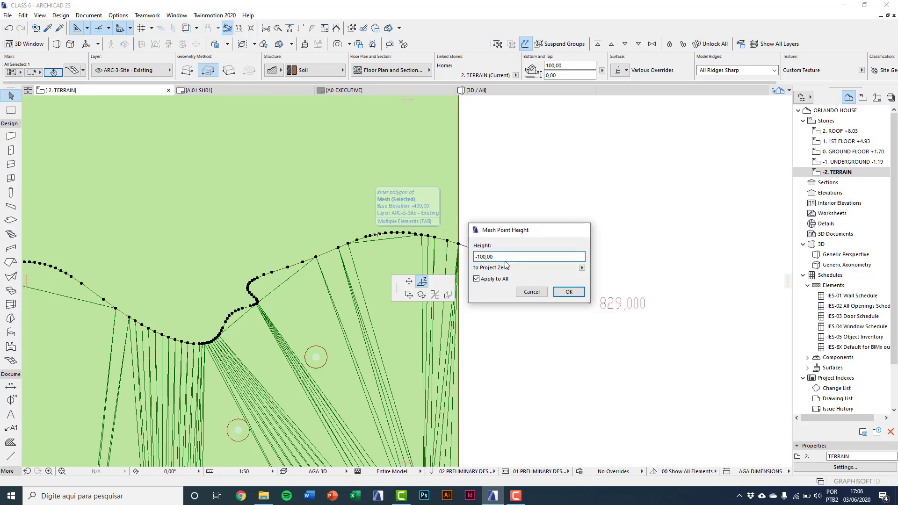
key(Return)
Step: Set the height of all mesh points on the 828,000 contour to -200 relative to Project Zero
scroll(477, 295, down, 3)
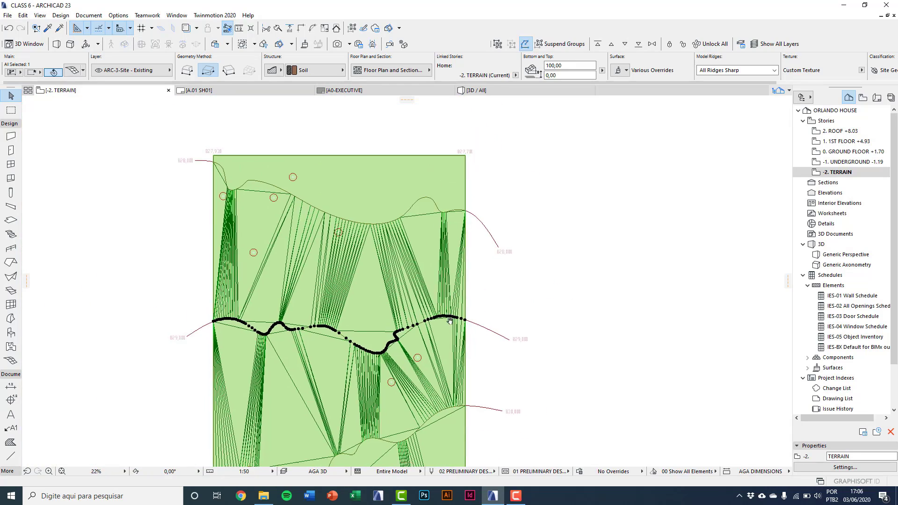
scroll(449, 321, up, 5)
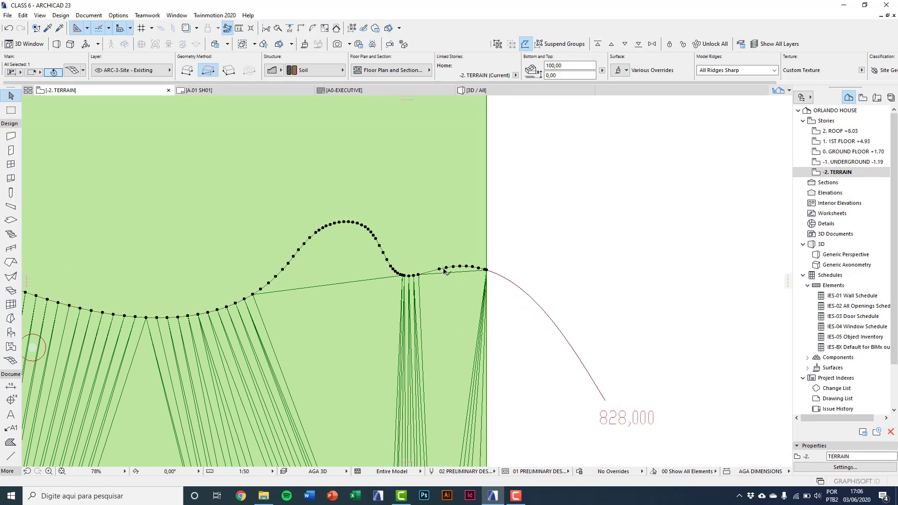
click(440, 270)
click(495, 314)
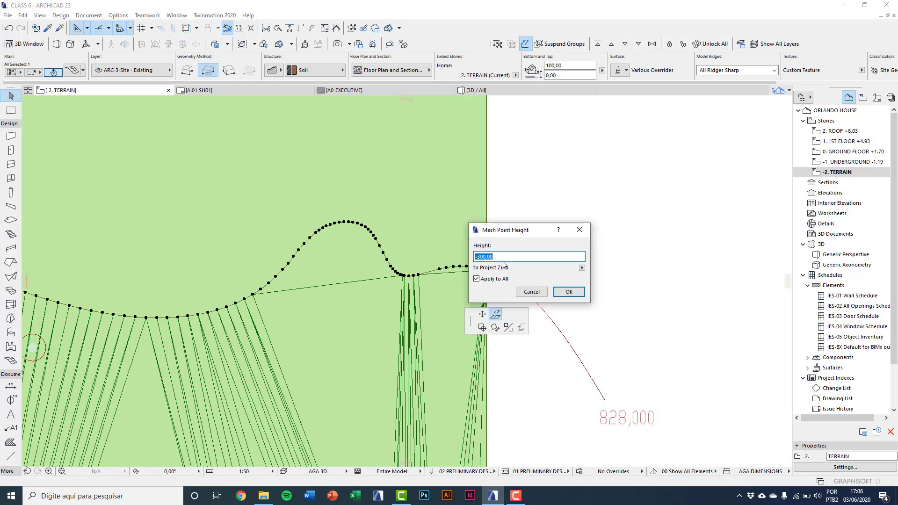
text(-200)
key(Return)
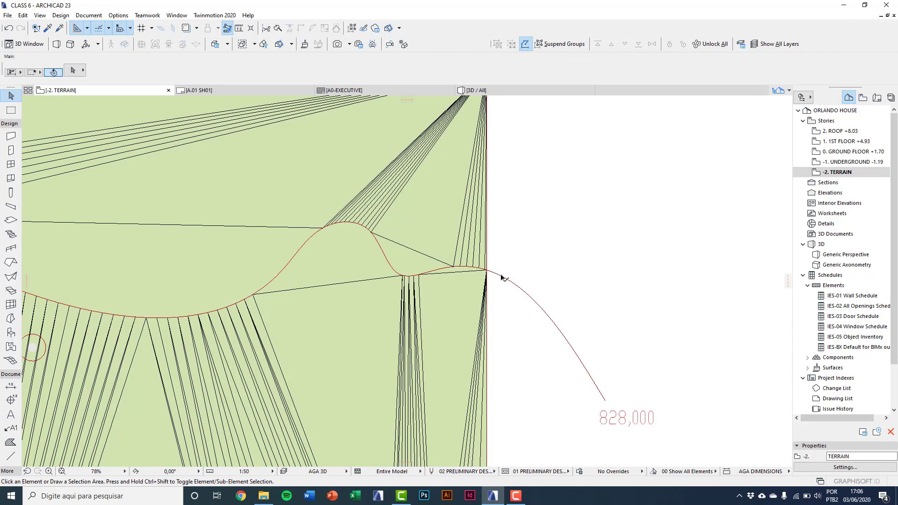
Step: Select the terrain mesh and check its points along the 828,000 contour
key(ctrl+a)
scroll(502, 278, down, 3)
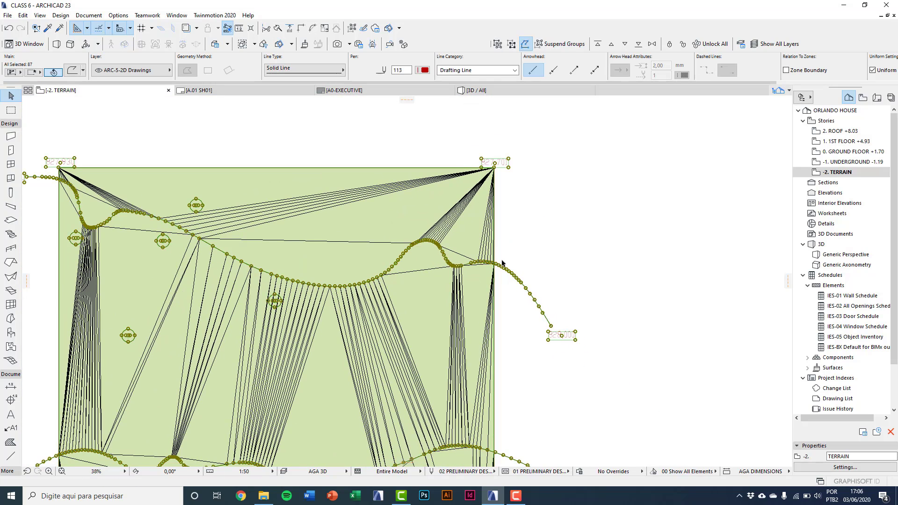
key(Escape)
click(443, 246)
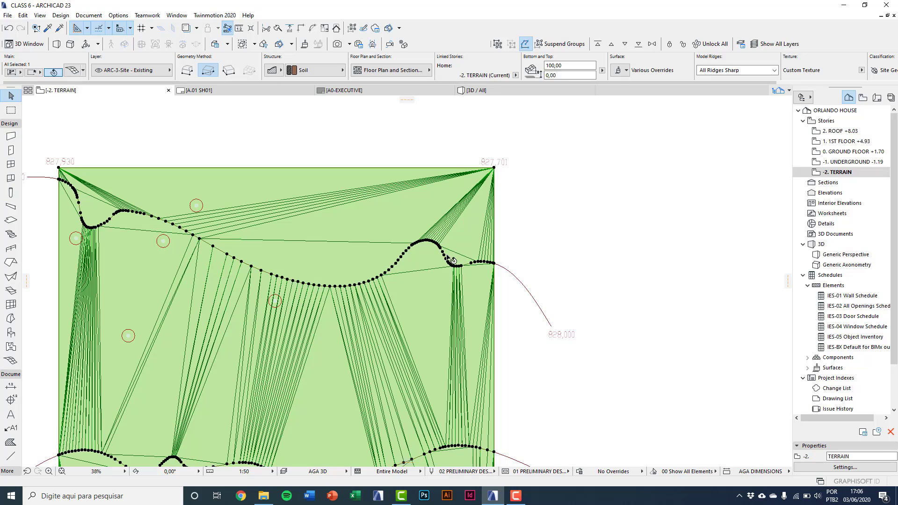
scroll(447, 259, up, 4)
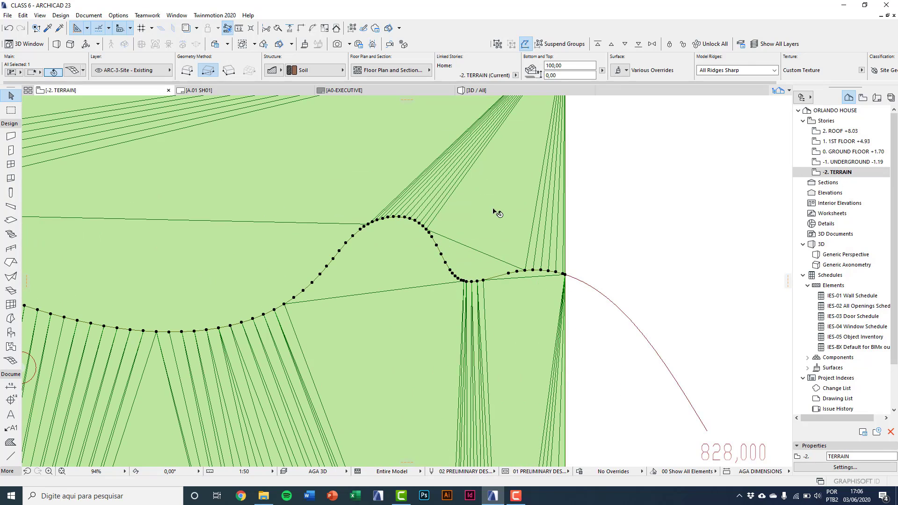
scroll(497, 211, down, 8)
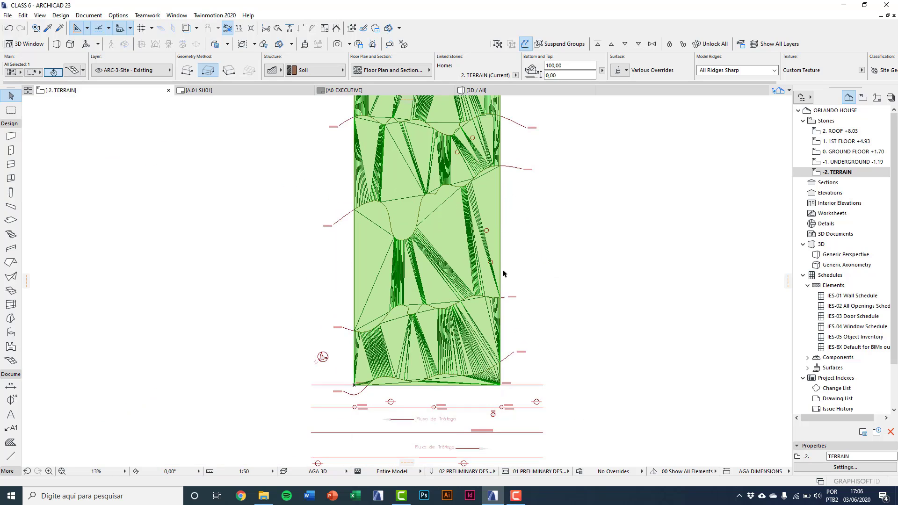
key(Escape)
Step: View the terrain mesh in 3D and examine the lot corner that still lacks a surveyed height
middle_drag(500, 268, 427, 311)
key(F3)
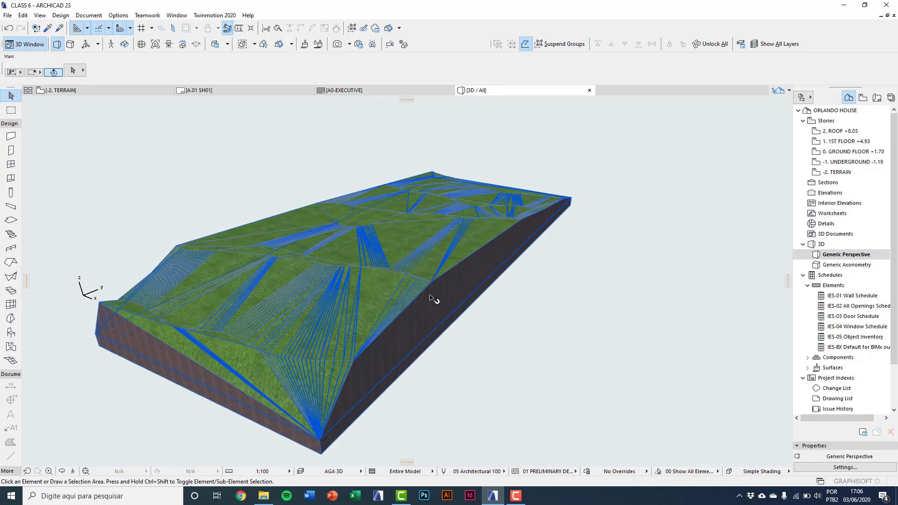
scroll(318, 442, up, 2)
middle_drag(318, 442, 361, 368)
click(361, 368)
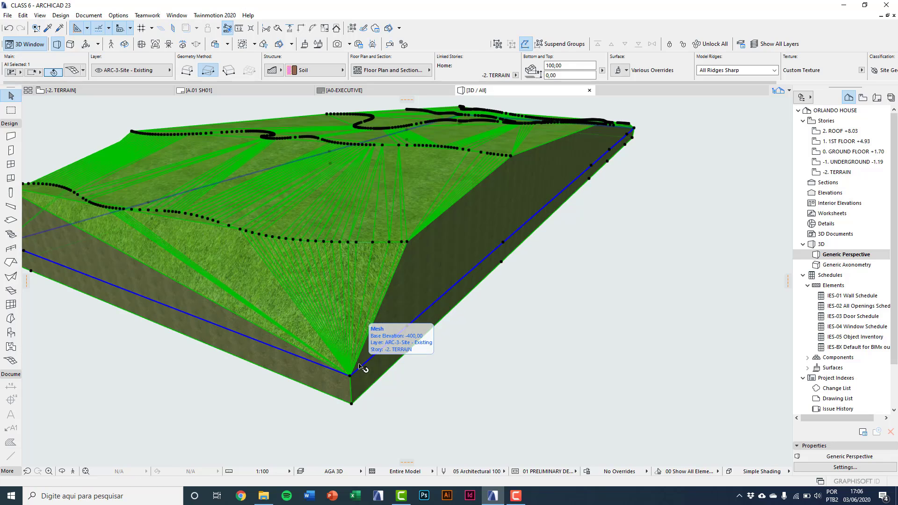
scroll(400, 397, down, 3)
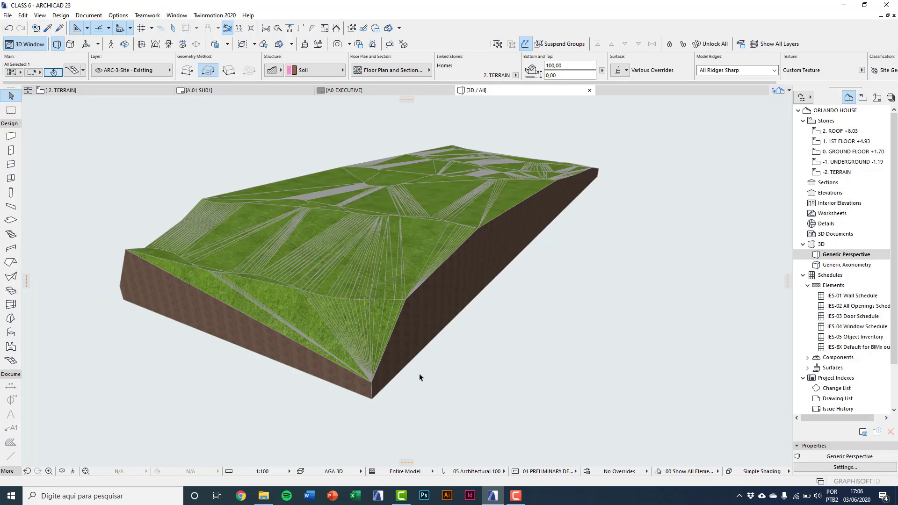
click(420, 377)
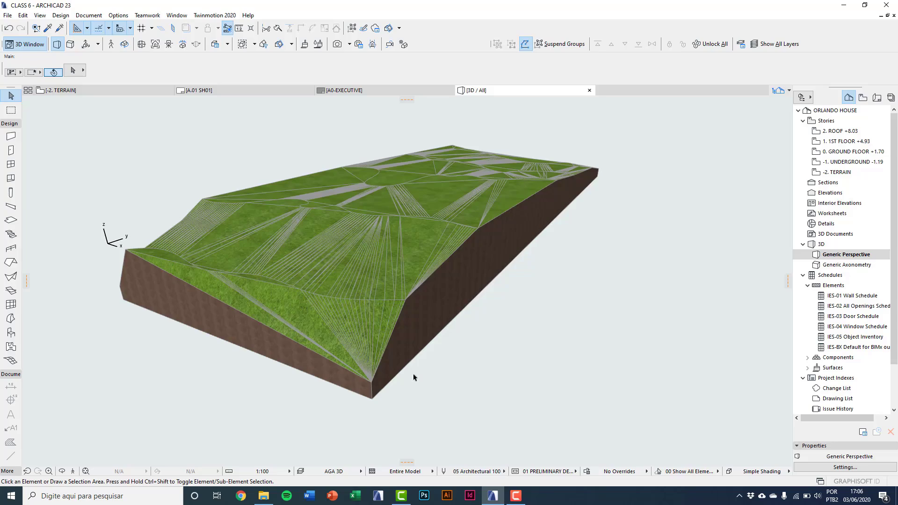
Step: Return to the terrain plan and set the mesh corner point at level 830,221 to a height of 22 relative to Project Zero
key(F2)
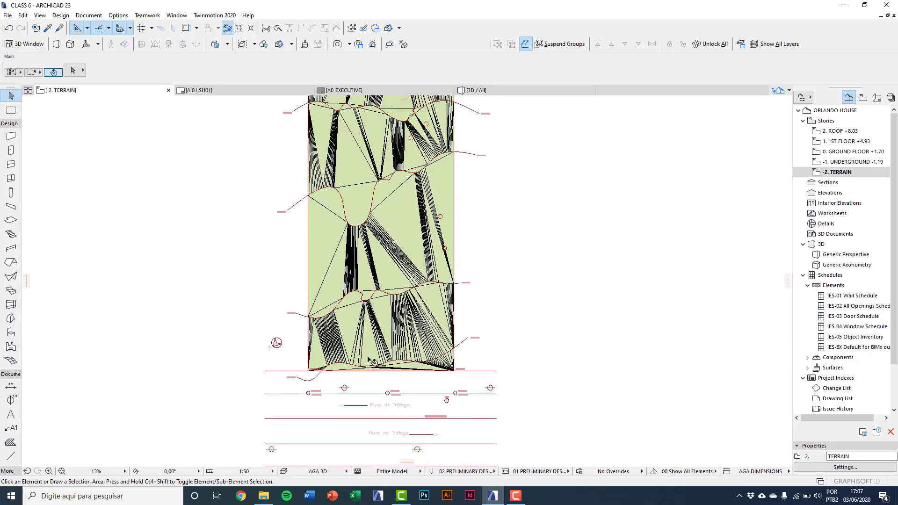
scroll(370, 360, up, 10)
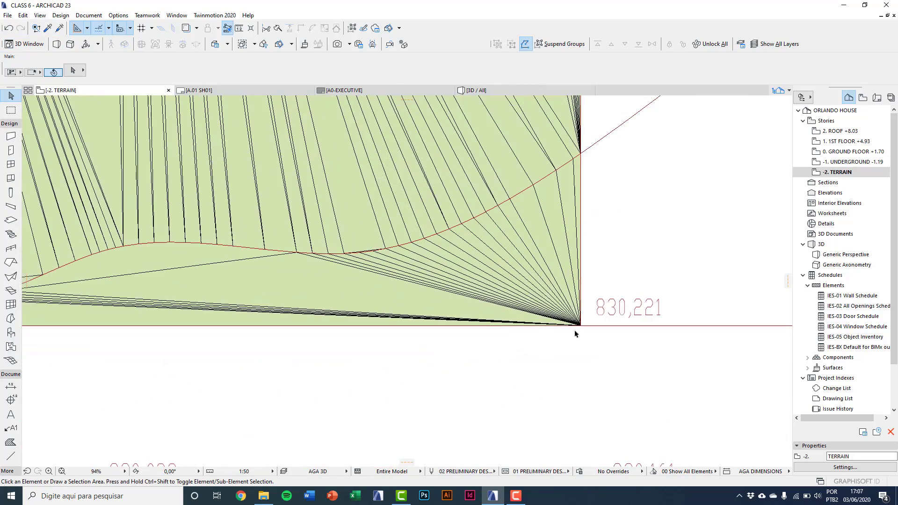
middle_drag(576, 334, 474, 333)
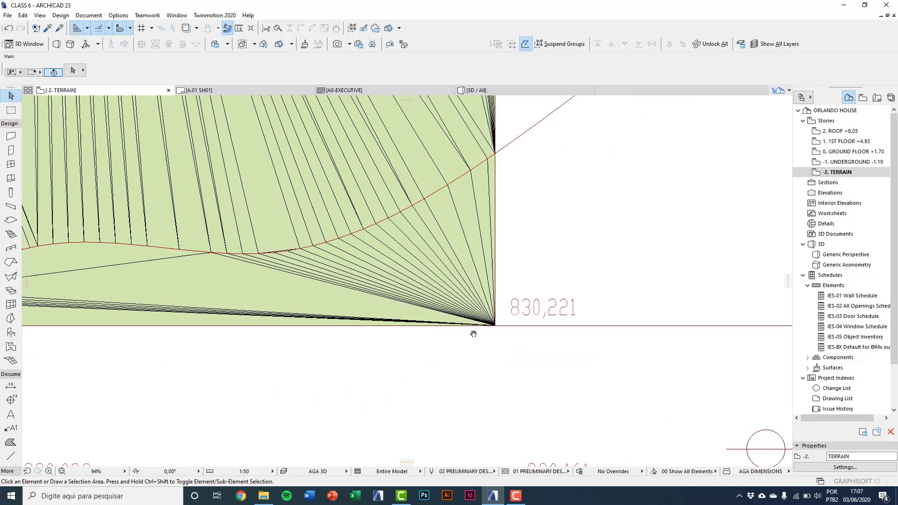
click(453, 280)
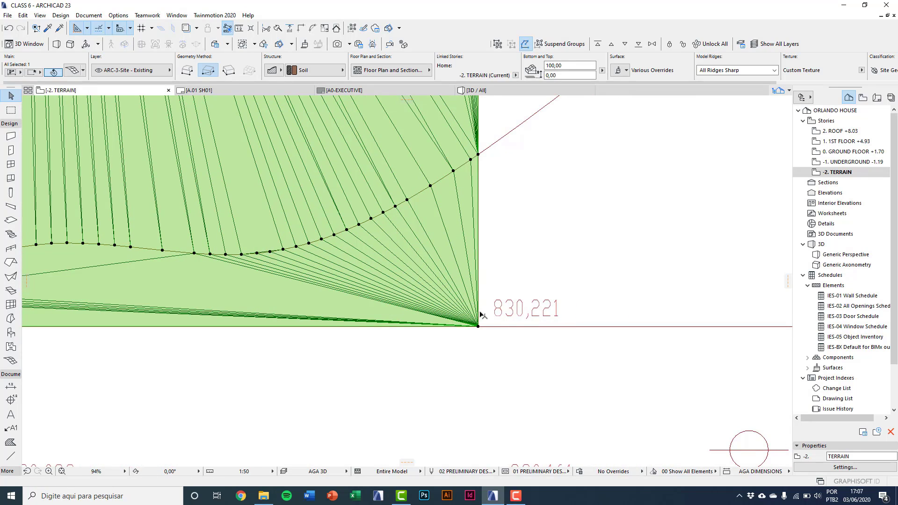
scroll(478, 309, up, 1)
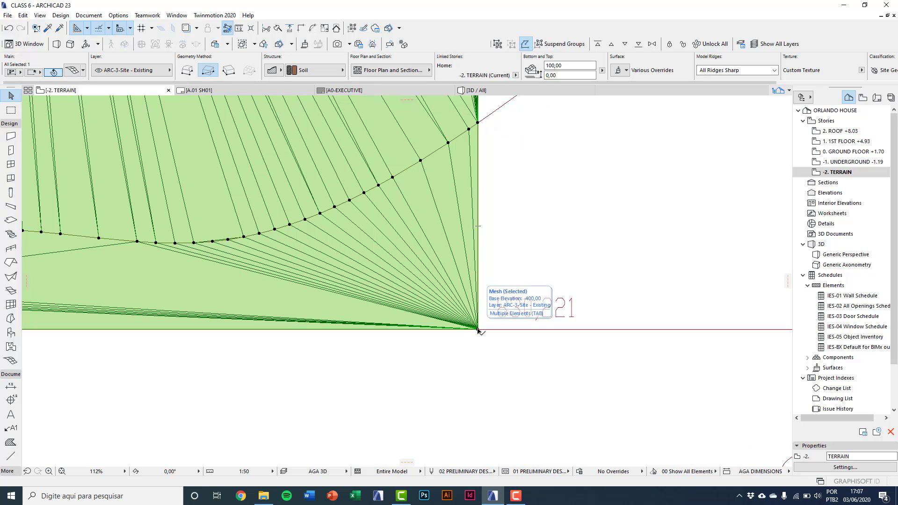
click(478, 330)
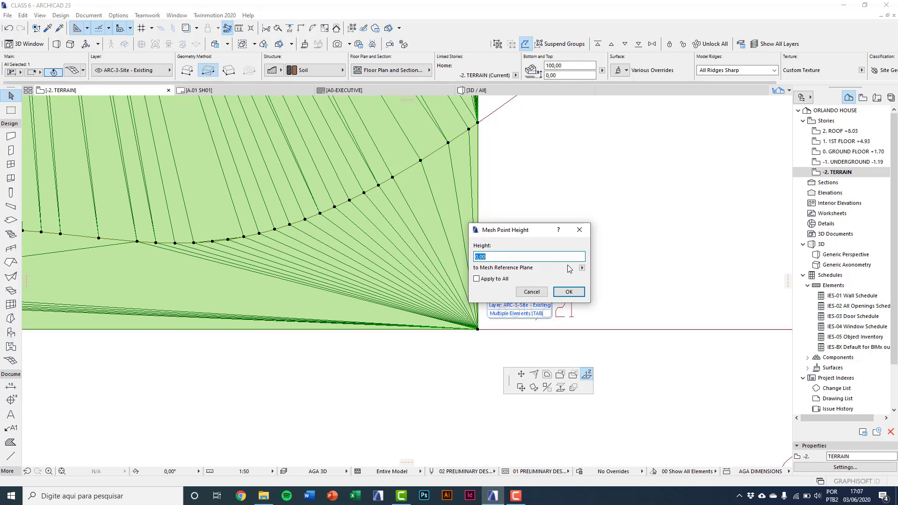
click(582, 268)
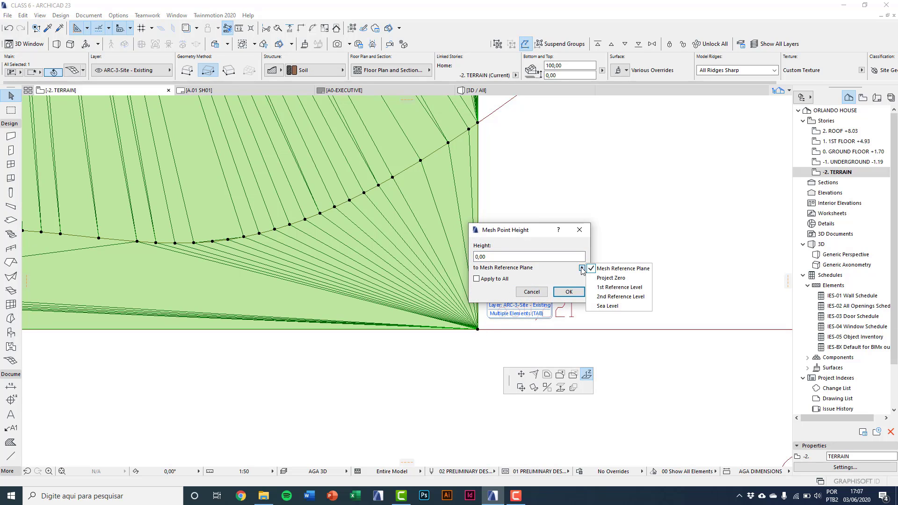
click(605, 278)
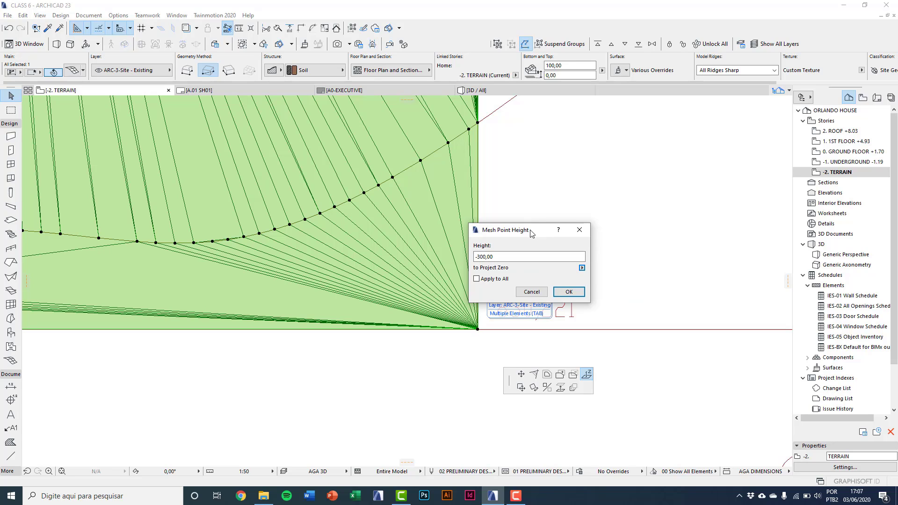
drag(531, 233, 554, 173)
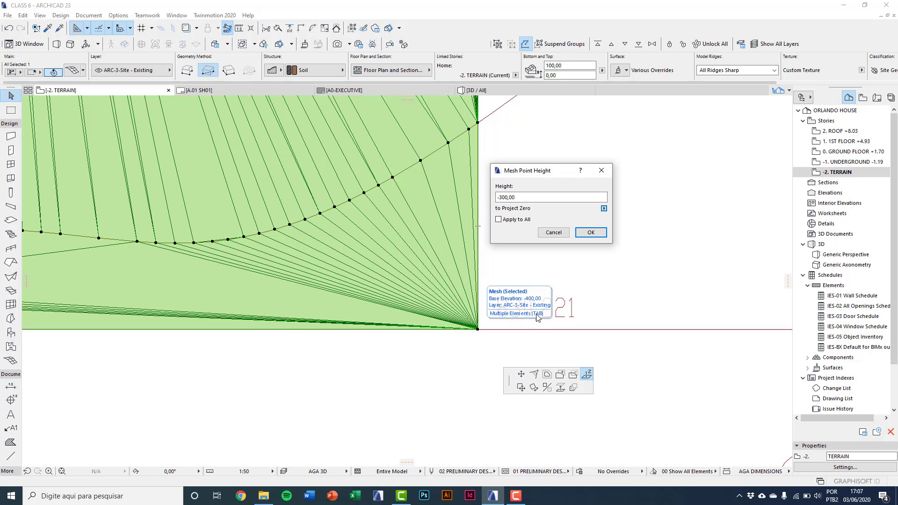
drag(523, 197, 486, 201)
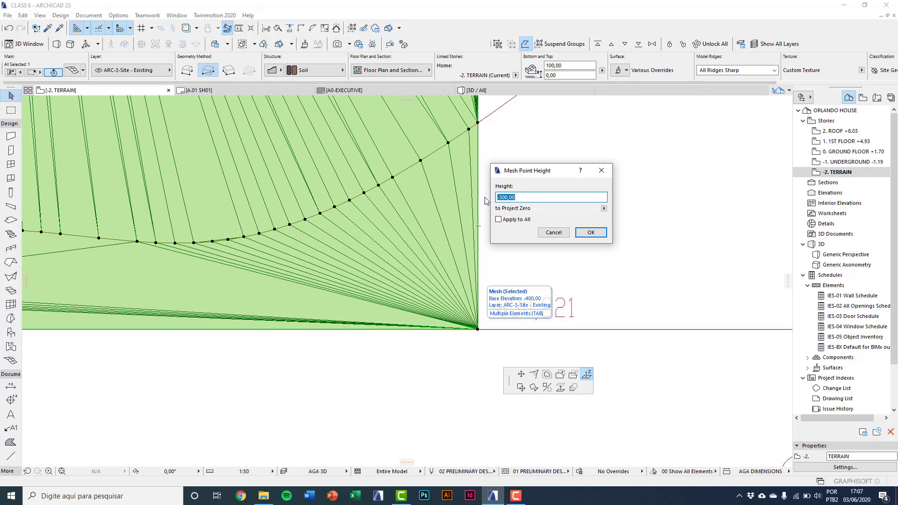
text(22)
click(590, 233)
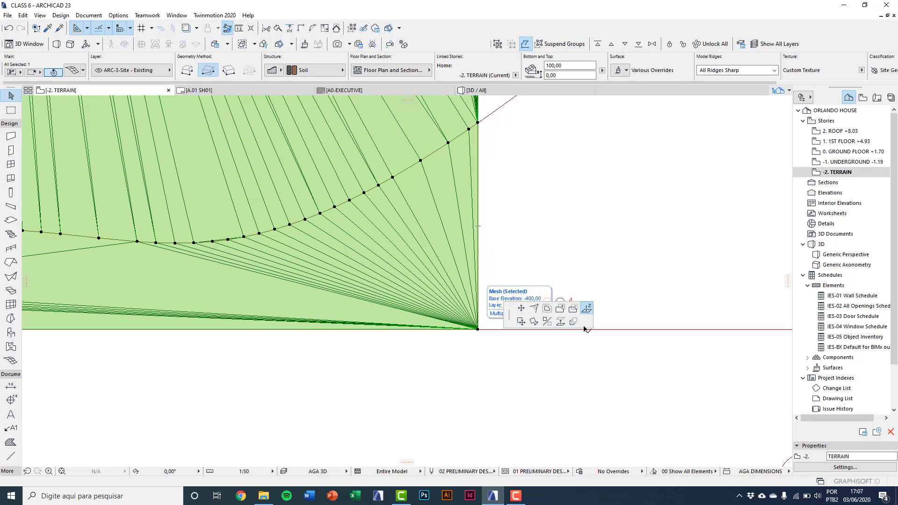
Step: Set the mesh corner point at level 829,932 to a height of -7 relative to Project Zero
scroll(608, 373, down, 3)
scroll(183, 372, up, 3)
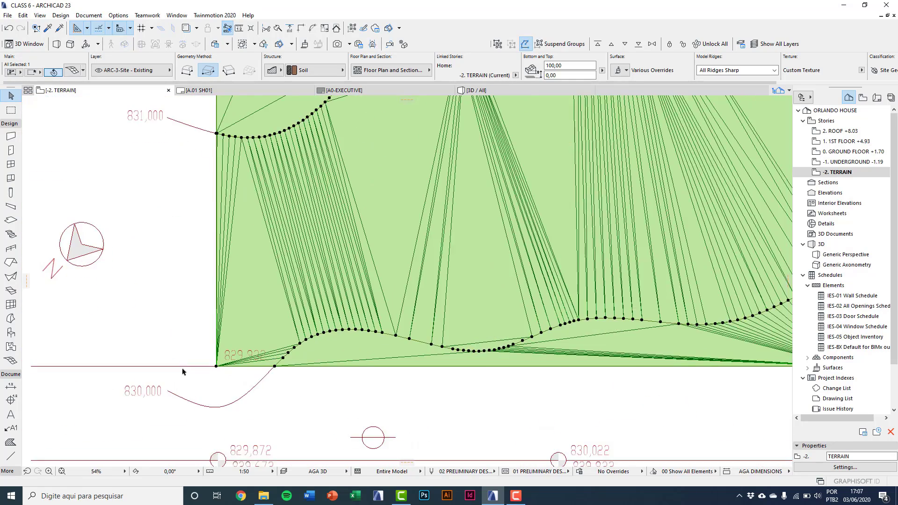
scroll(243, 368, up, 5)
click(231, 339)
click(340, 384)
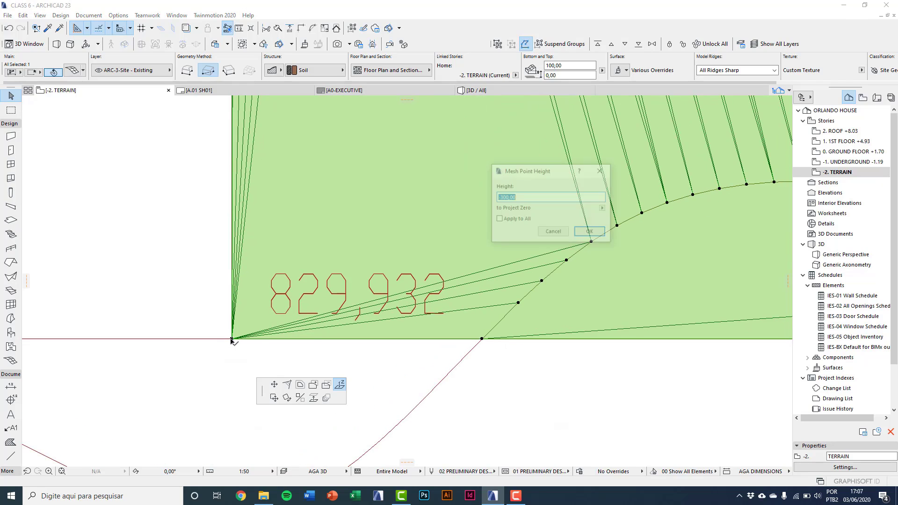
text(-7)
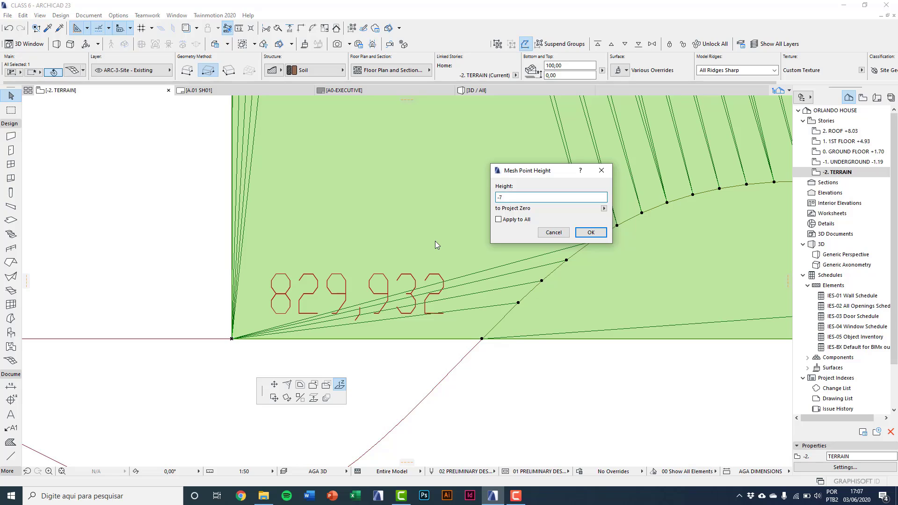
key(Return)
Step: Set the mesh corner point at level 827,930 to a height of -207 relative to Project Zero
scroll(421, 286, down, 6)
scroll(420, 294, down, 3)
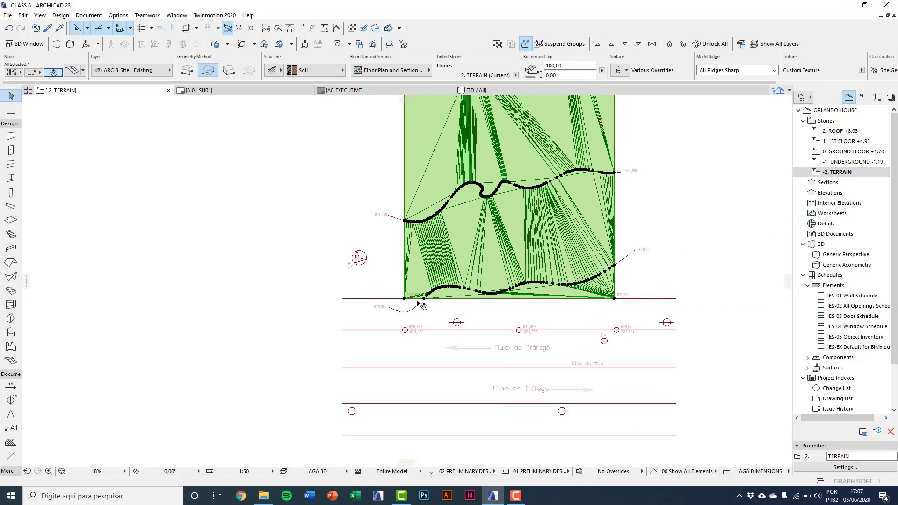
scroll(463, 209, up, 6)
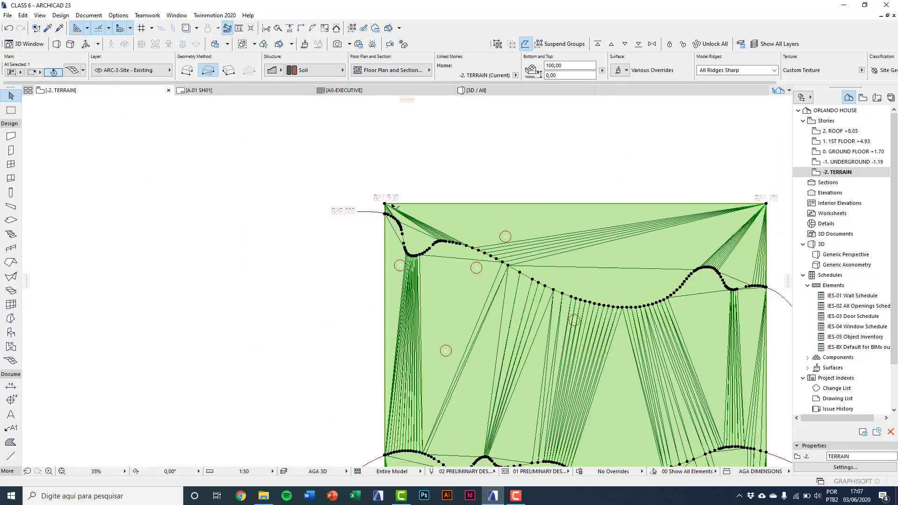
scroll(380, 186, up, 3)
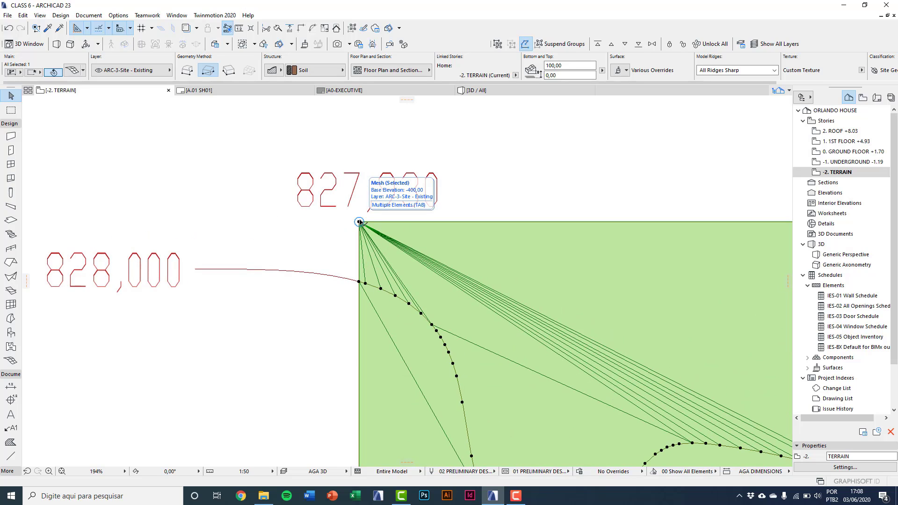
click(359, 222)
click(359, 221)
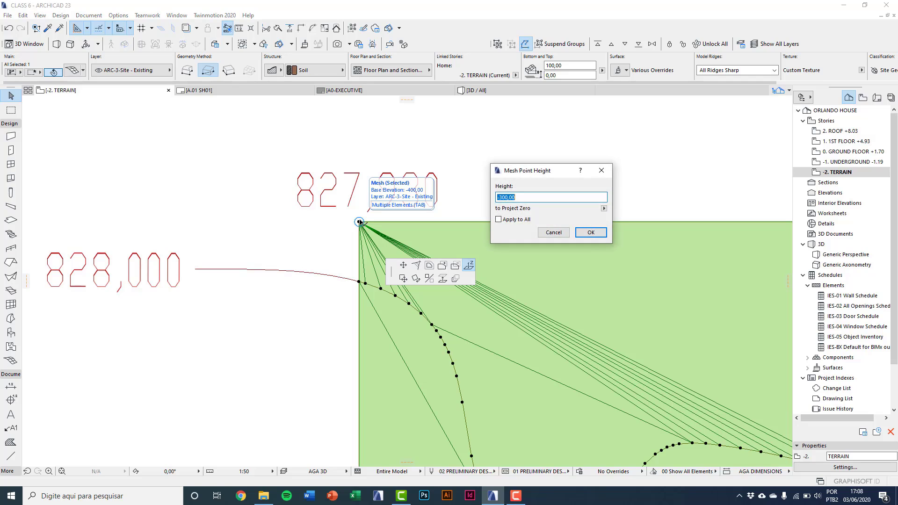
text(-207)
click(591, 232)
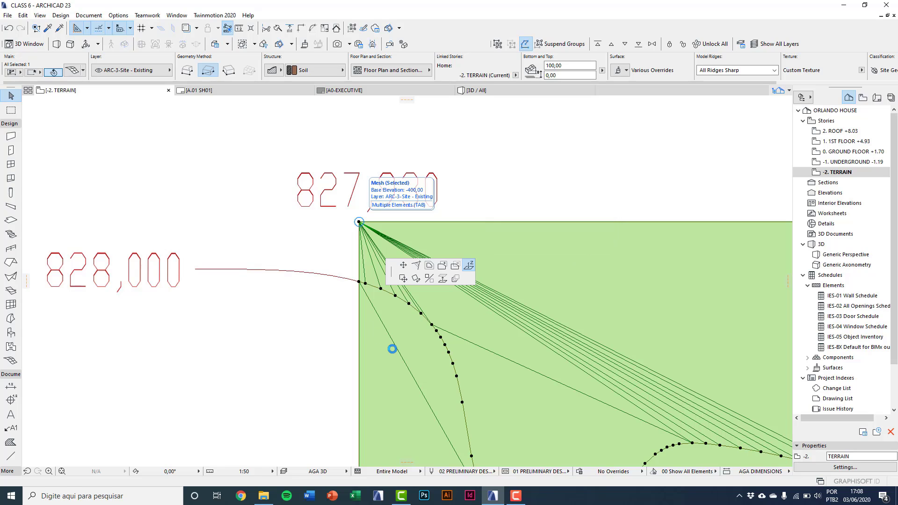
Step: Set the mesh corner point at level 827,701 to a height of -230 relative to Project Zero
scroll(683, 224, down, 5)
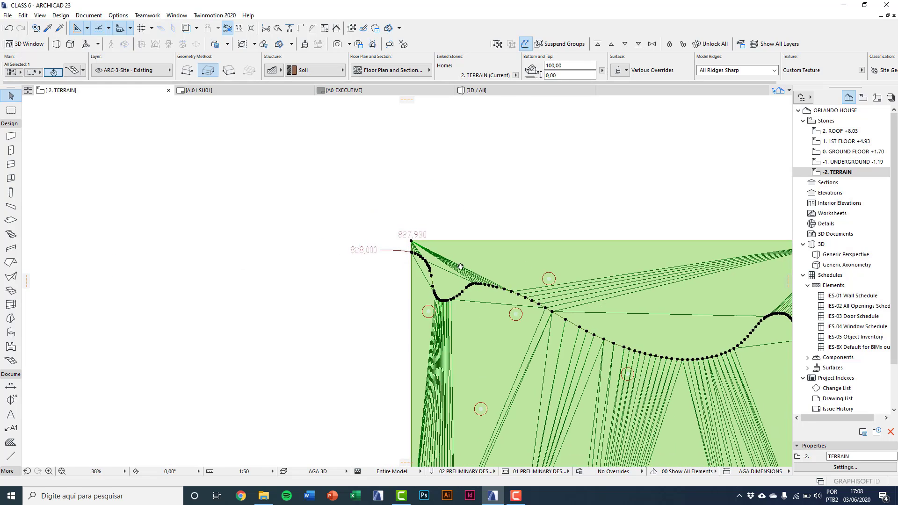
scroll(592, 266, up, 5)
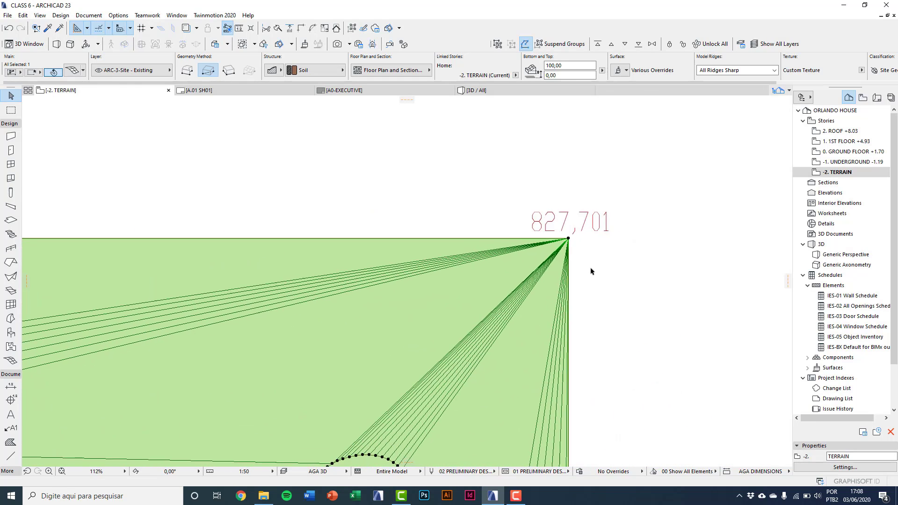
click(563, 232)
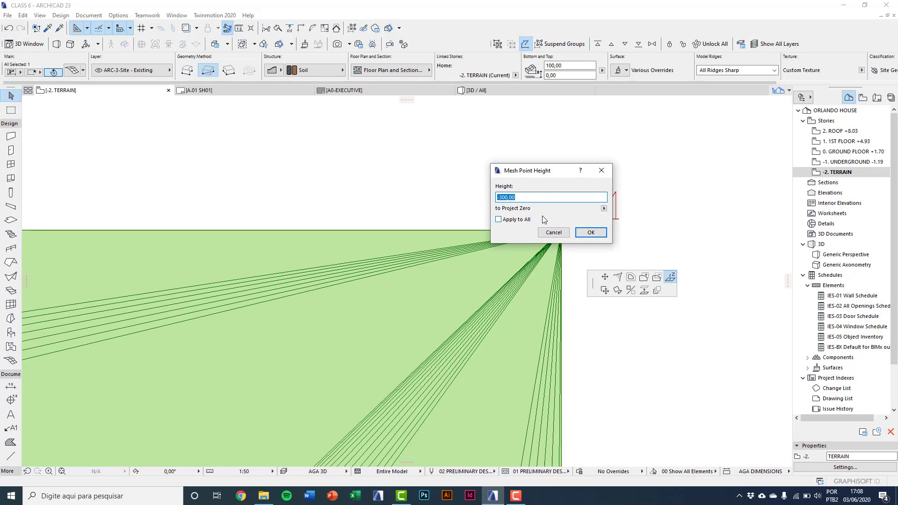
text(-230)
key(Return)
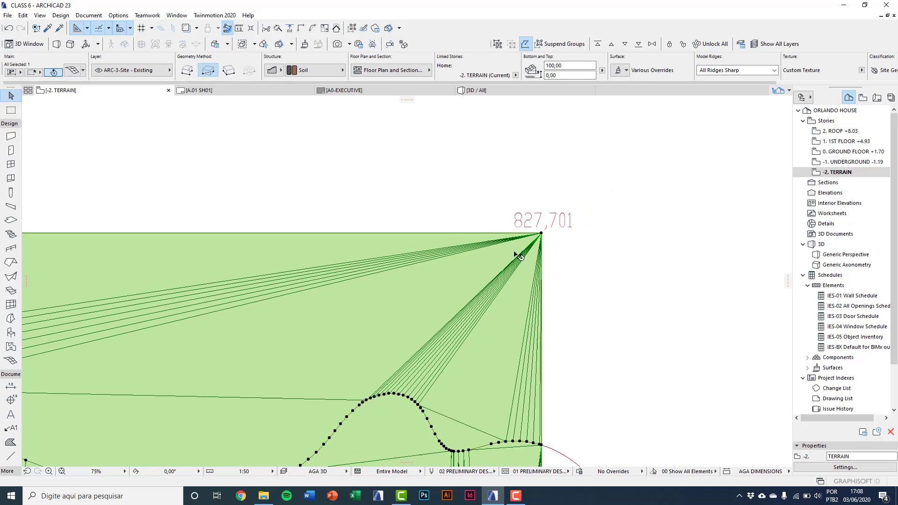
Step: Inspect the terrain mesh in 3D from several sides to check the elevated corners, and return to the terrain plan
scroll(523, 281, down, 5)
key(F3)
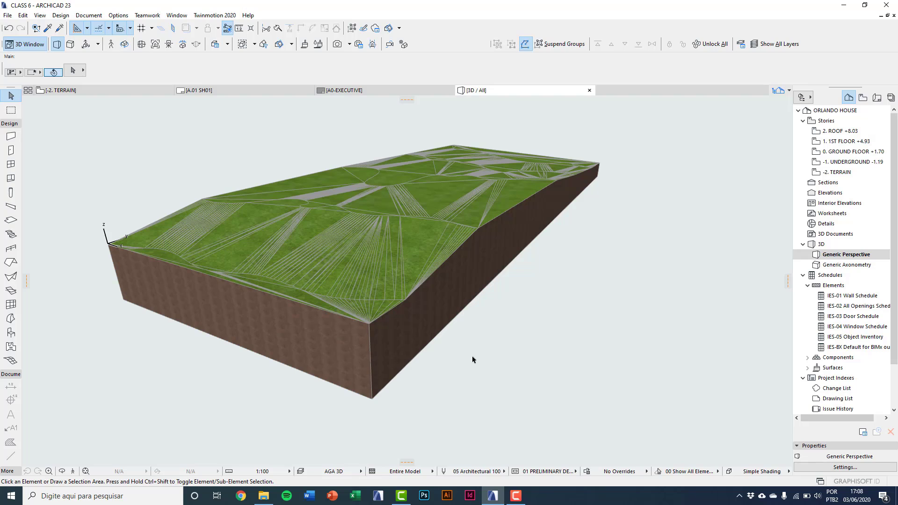
key(o)
drag(456, 294, 281, 234)
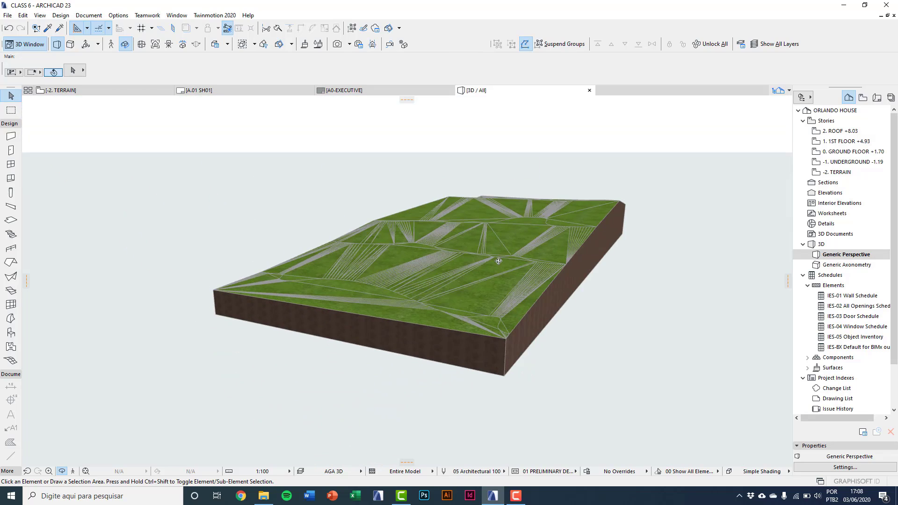
drag(499, 261, 435, 383)
key(F2)
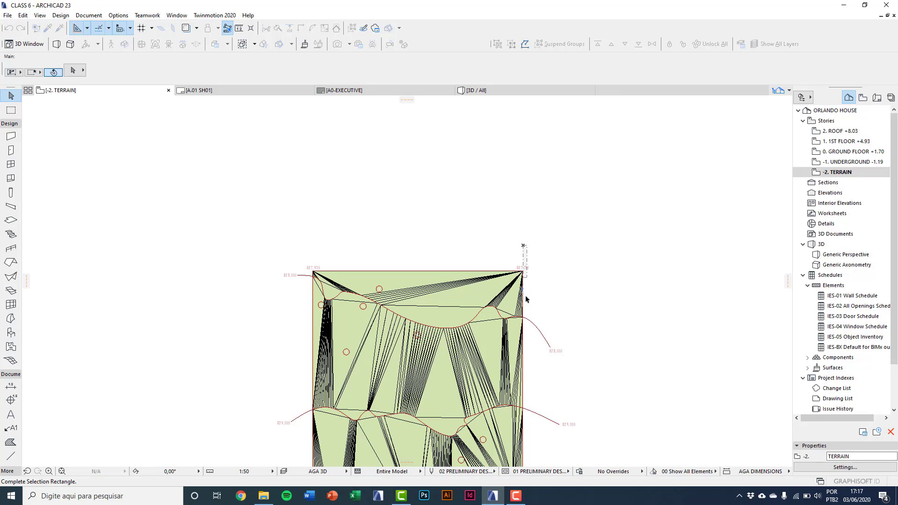
middle_drag(499, 292, 472, 265)
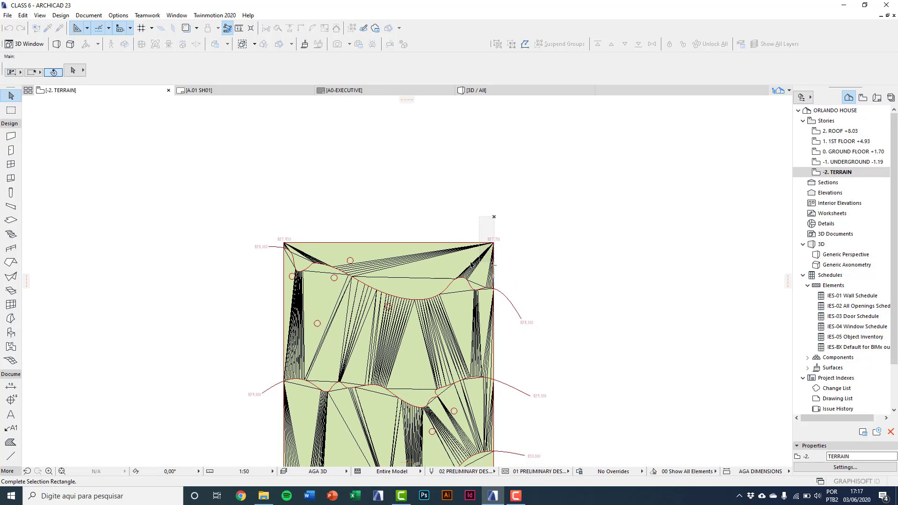
Step: Select the terrain mesh, try inserting a new point on its upper edge pulled outside the lot, and undo it
click(471, 264)
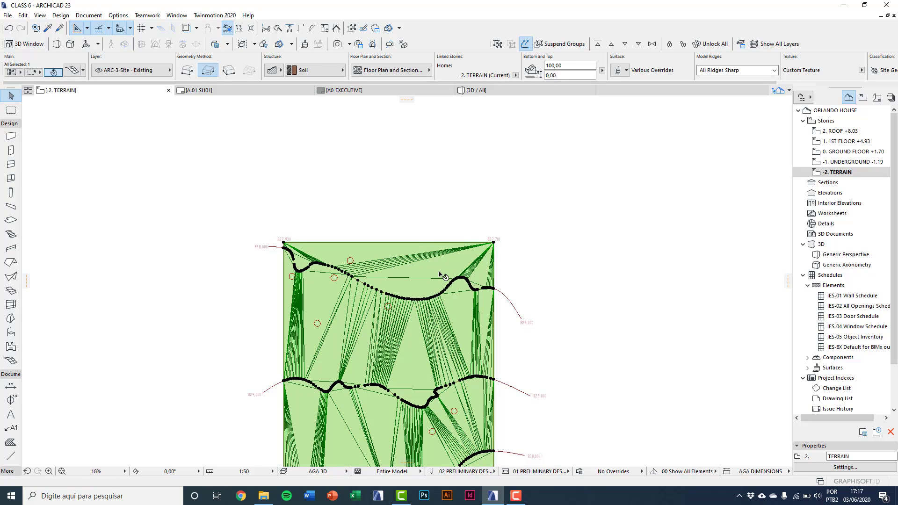
scroll(421, 262, up, 5)
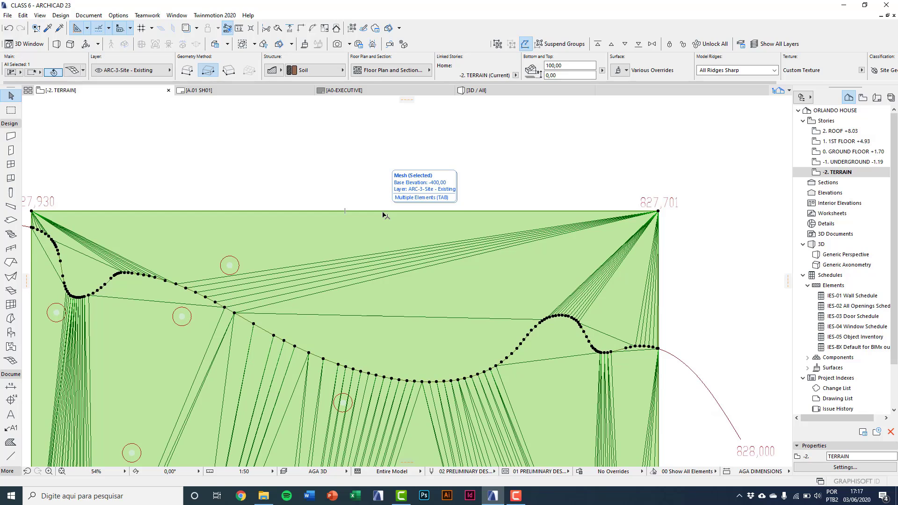
click(383, 214)
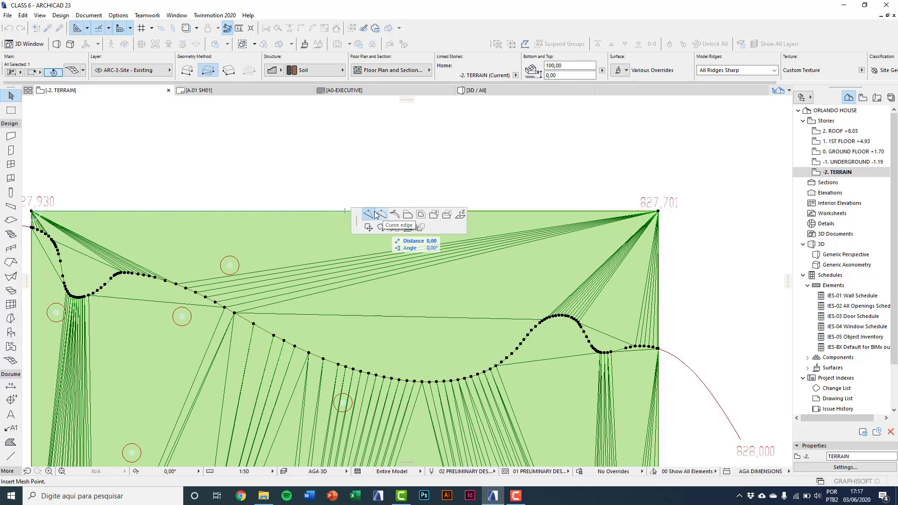
drag(354, 217, 314, 160)
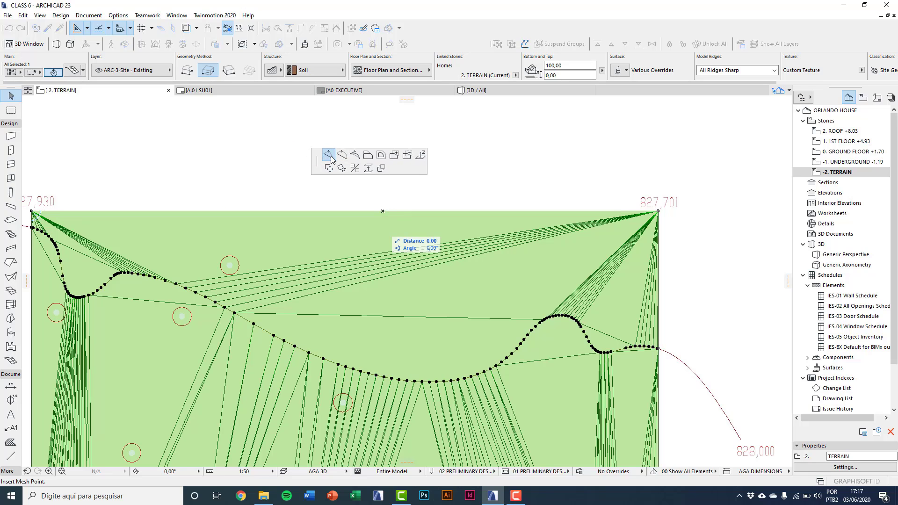
click(331, 159)
scroll(444, 201, down, 3)
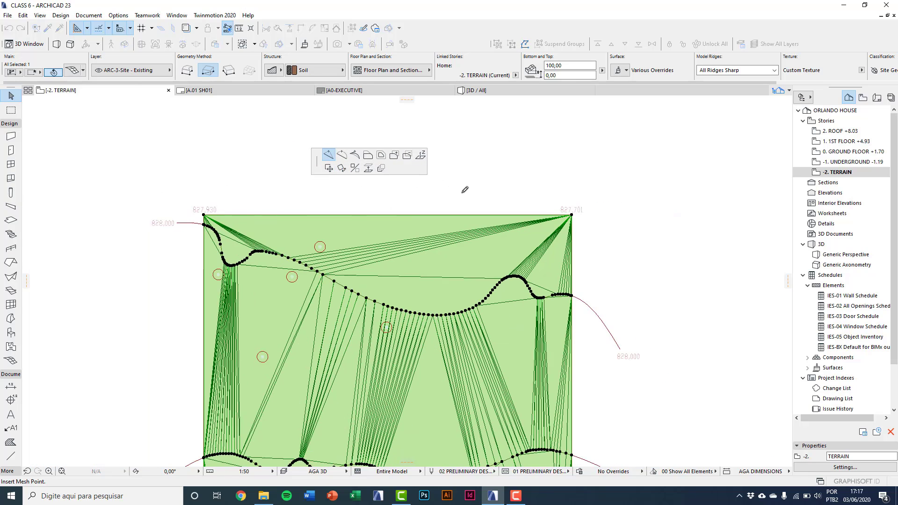
click(487, 164)
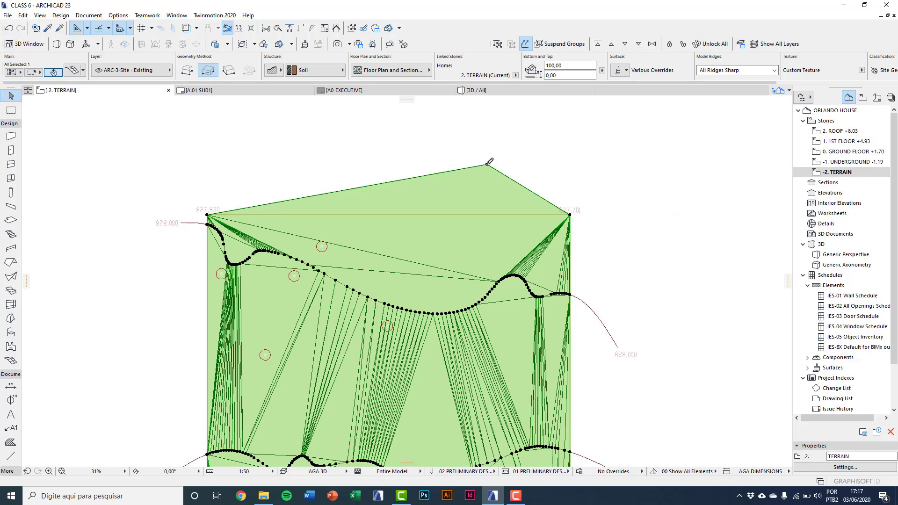
key(ctrl+z)
Step: Try curving the mesh's upper edge slightly outward with Curve edge, and undo the change
click(454, 215)
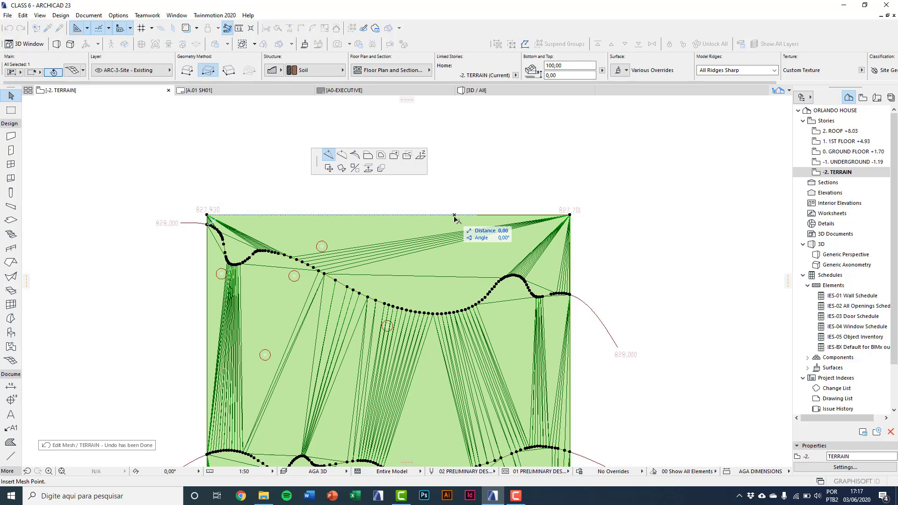
click(342, 159)
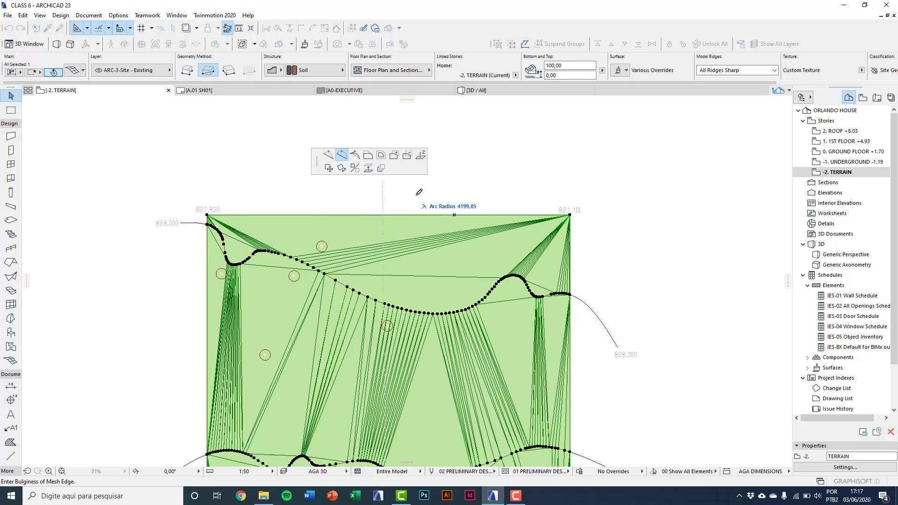
click(461, 201)
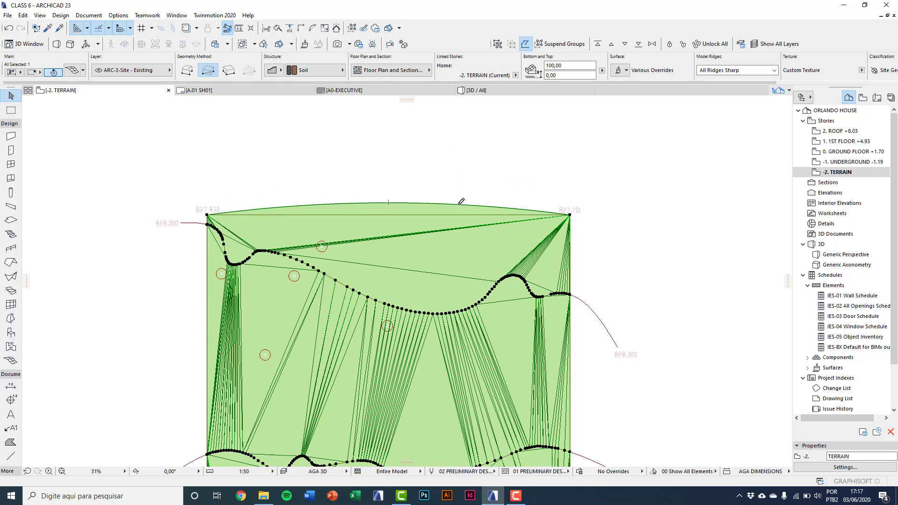
key(ctrl+z)
Step: Try bending the mesh's upper edge into an outward arc using a tangent, and undo the change
click(445, 214)
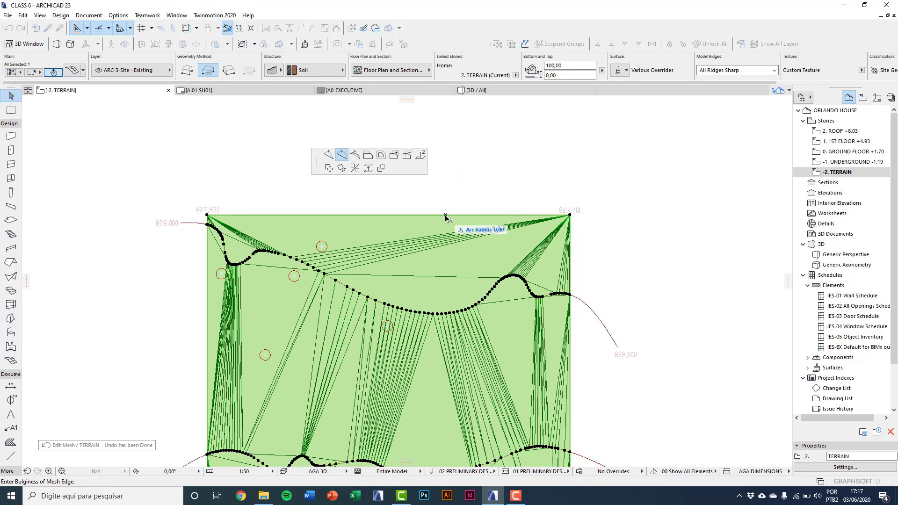
click(342, 155)
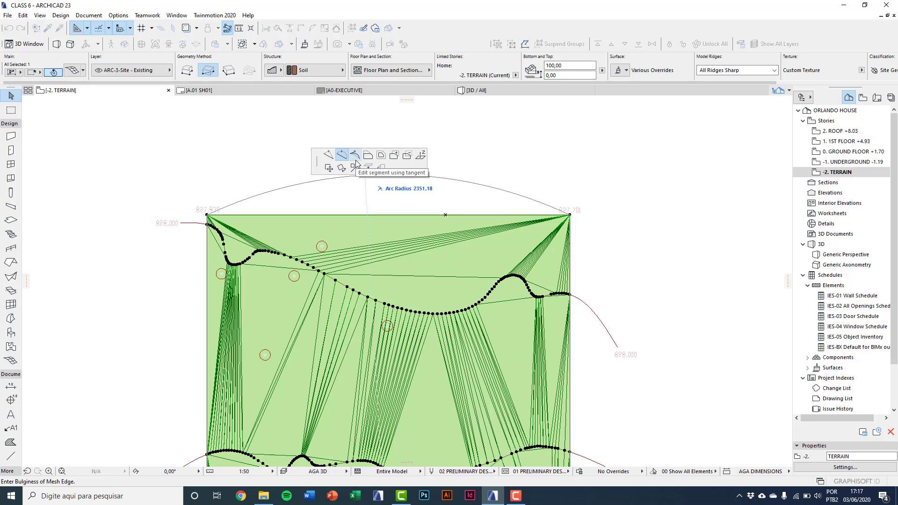
click(355, 158)
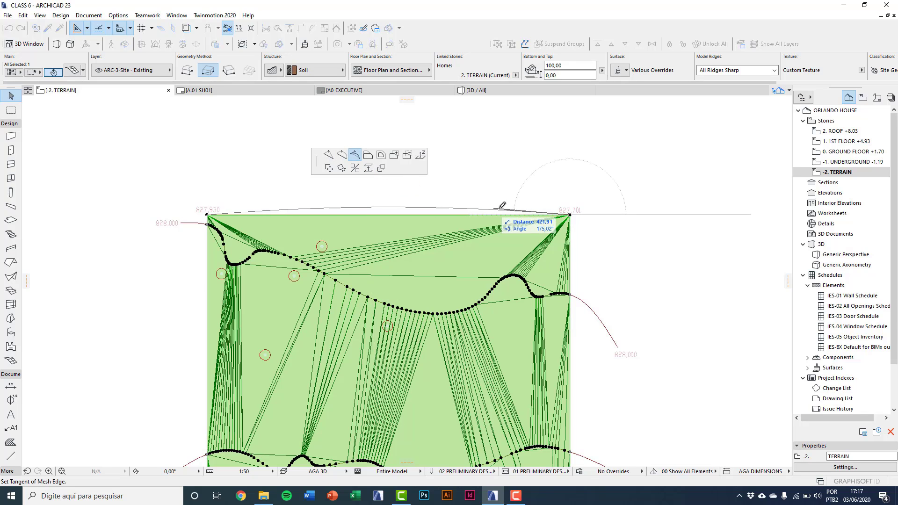
click(519, 153)
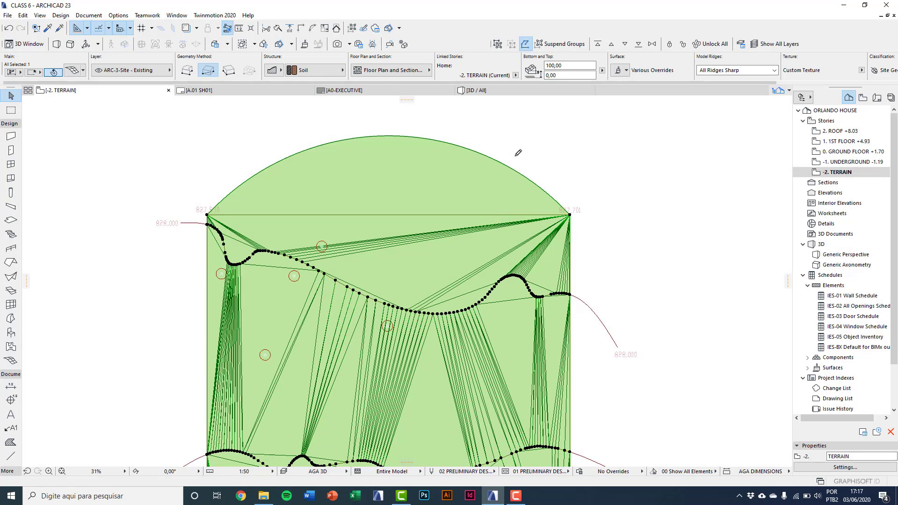
key(ctrl+z)
Step: Try offsetting only the mesh's upper edge outward by 220, and undo the offset
click(448, 214)
click(514, 257)
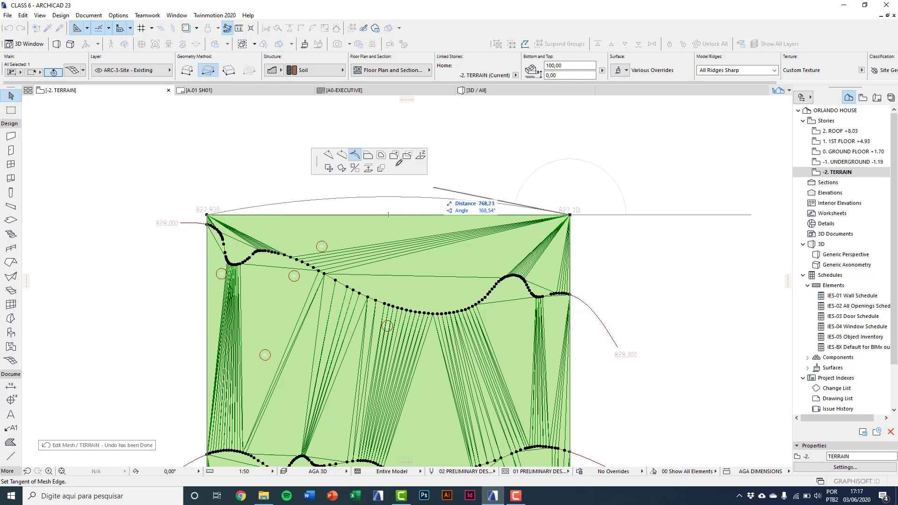
click(369, 158)
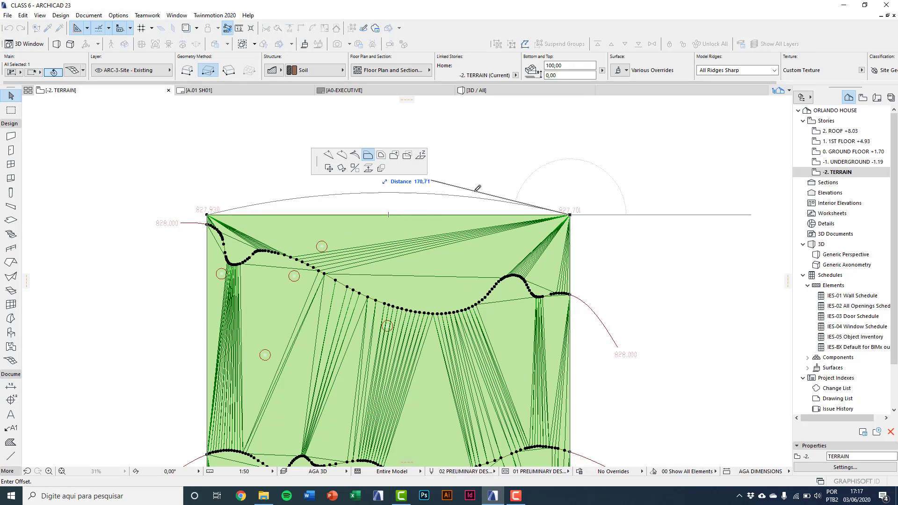
text(220)
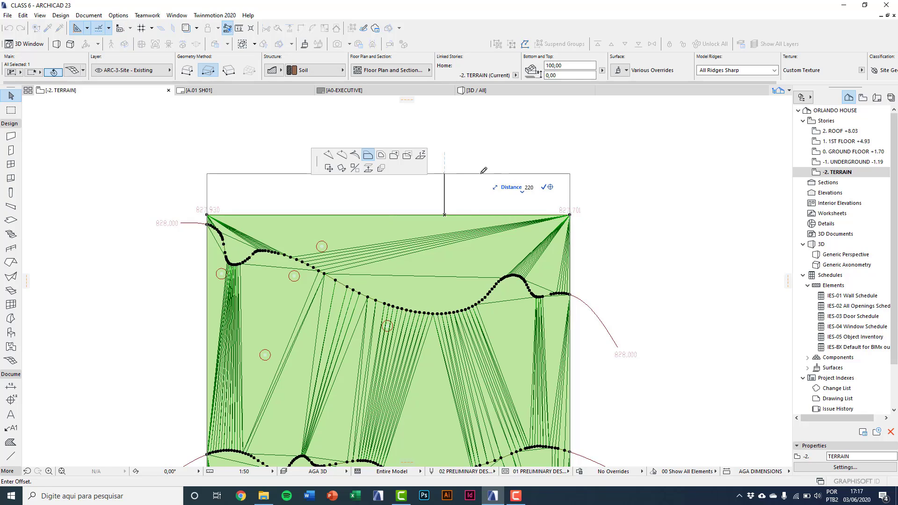
key(Return)
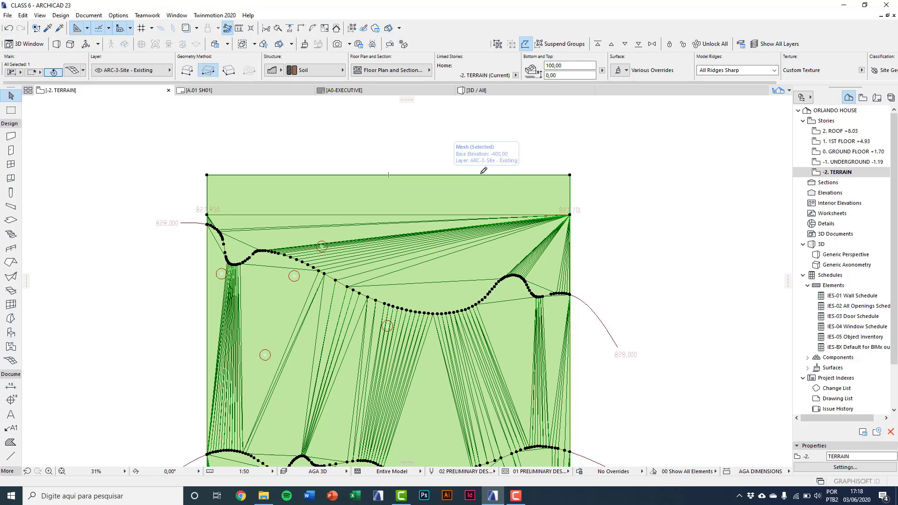
key(ctrl+z)
Step: Try offsetting all of the mesh's edges outward together, and undo the offset
click(419, 216)
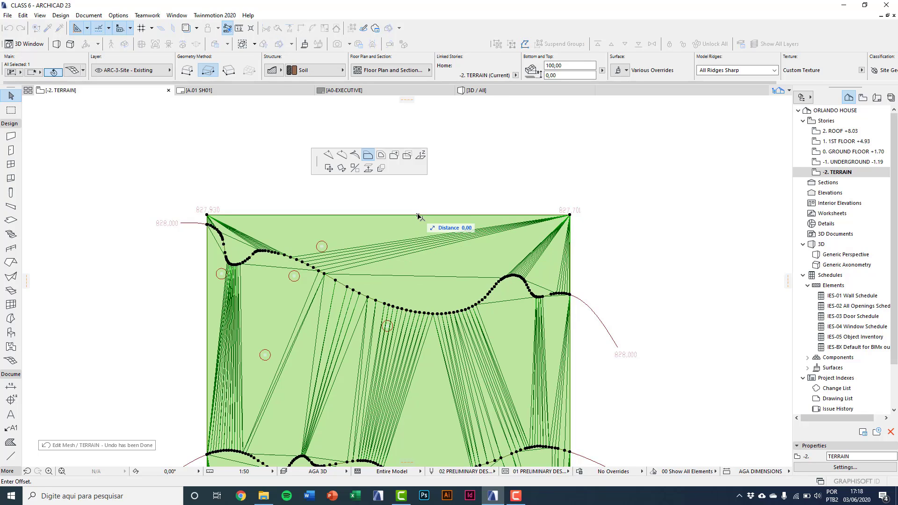
click(380, 156)
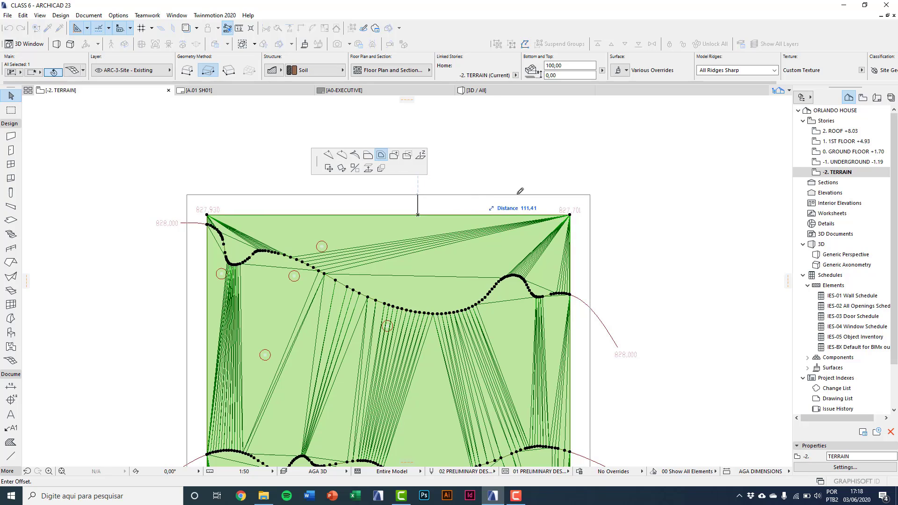
click(583, 163)
key(ctrl+z)
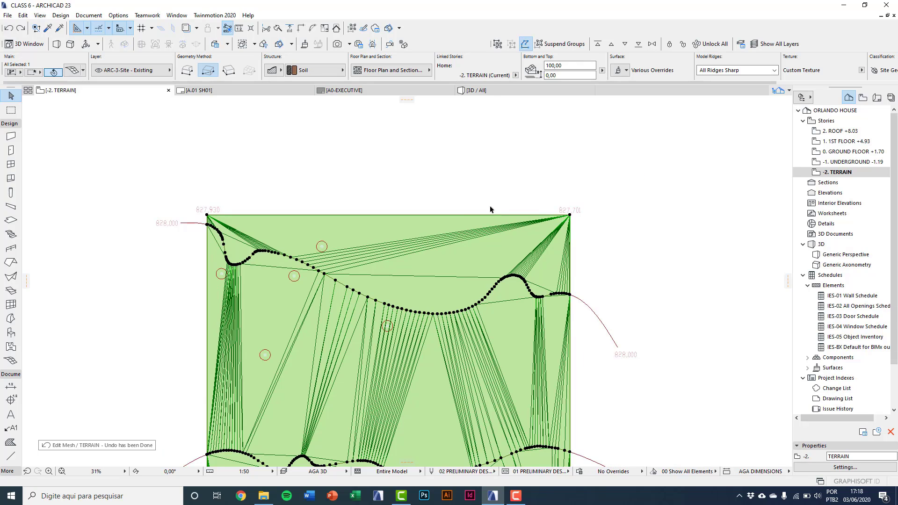
Step: Try adding a freely drawn four-sided polygon overlapping the mesh's upper edge to its outline, and undo the addition
click(472, 216)
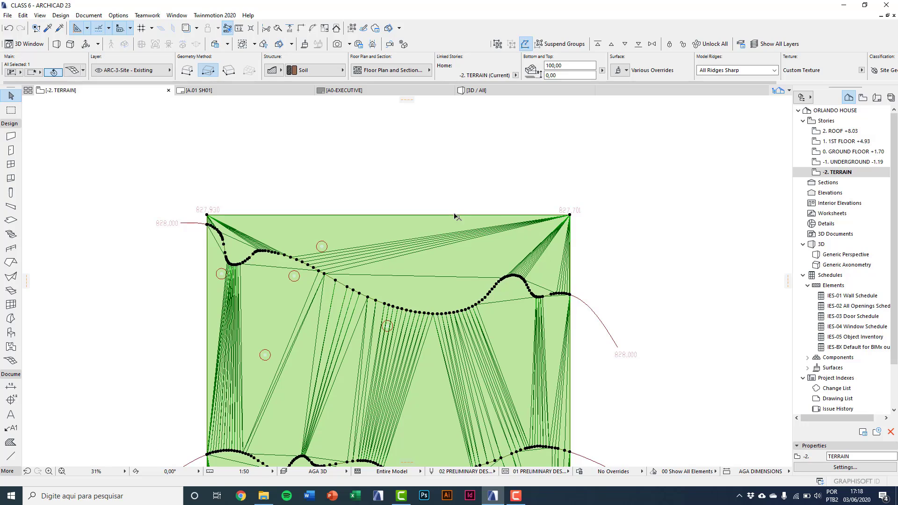
click(456, 216)
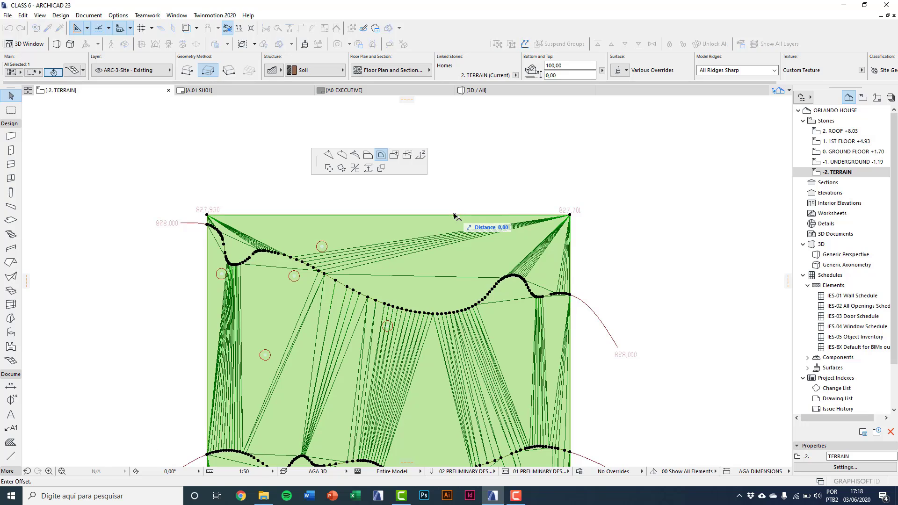
click(394, 156)
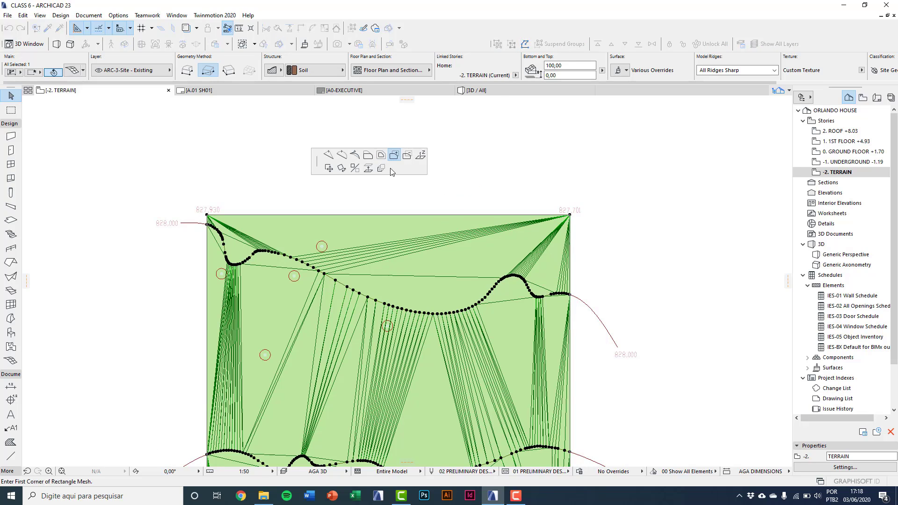
click(192, 75)
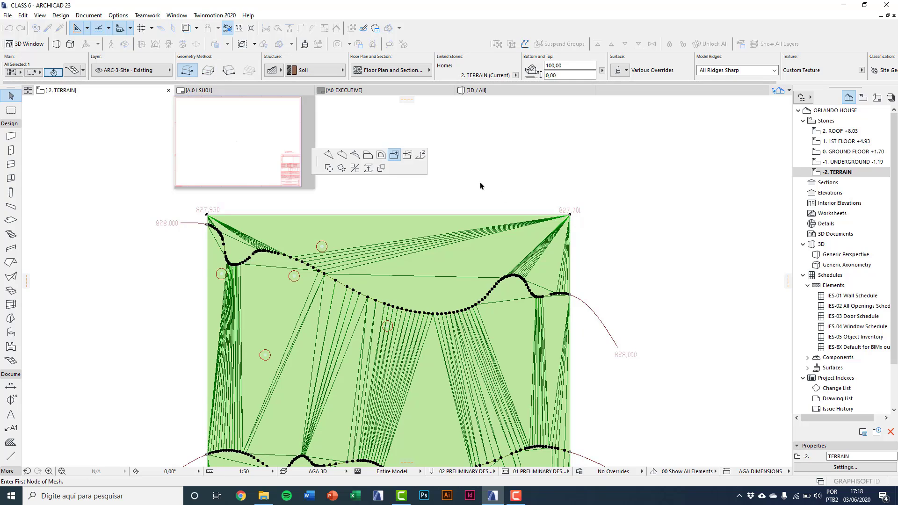
click(509, 162)
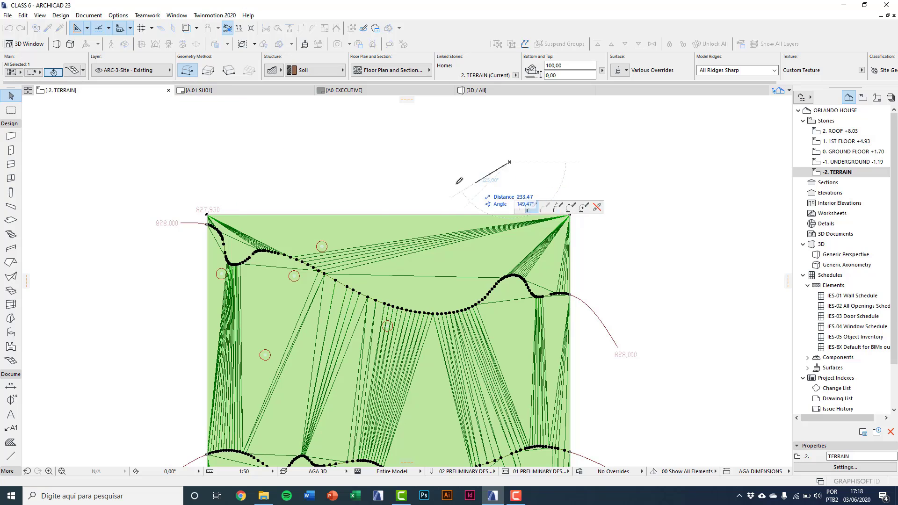
click(431, 186)
click(458, 243)
click(528, 225)
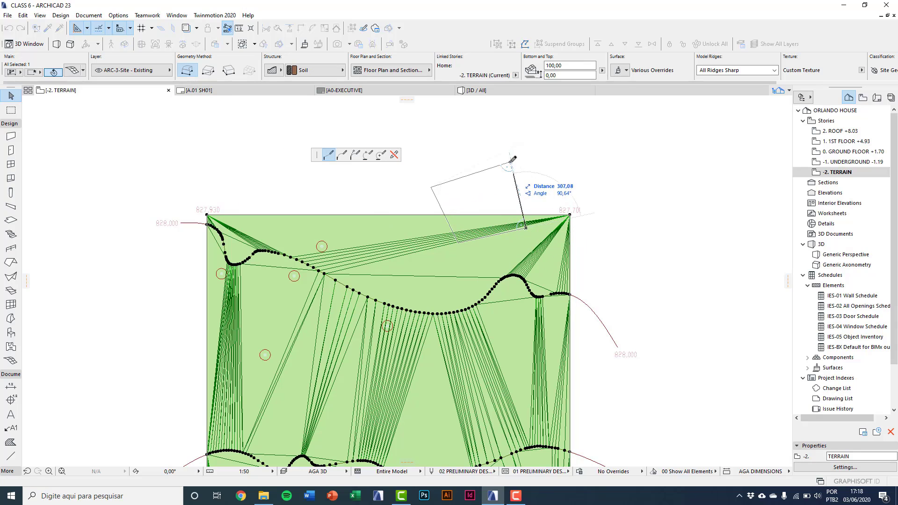
click(509, 163)
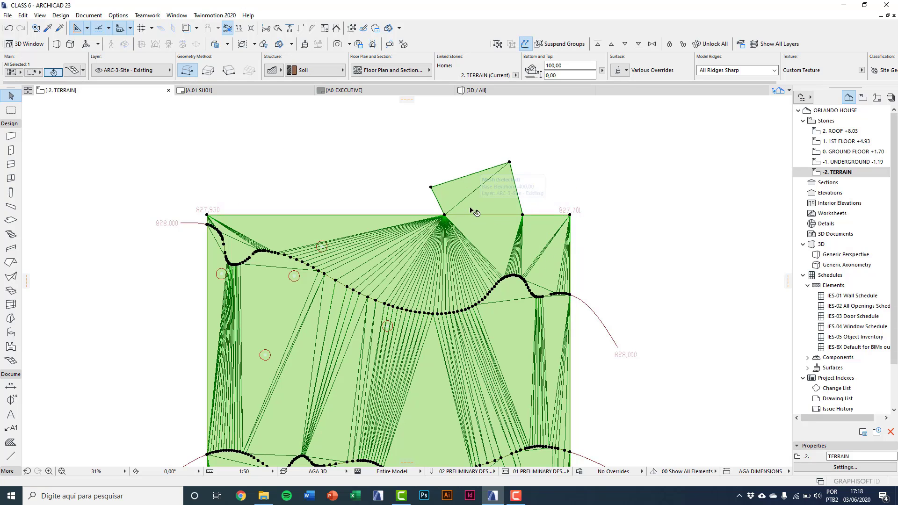
key(ctrl+z)
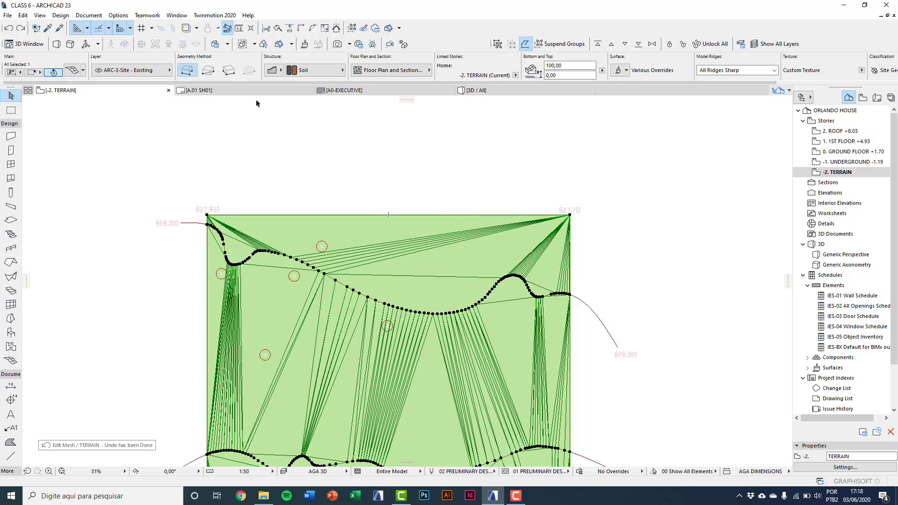
Step: Switch to the rectangular geometry method, try adding a rectangle to the mesh outline beyond its upper edge, and undo it
click(210, 71)
click(440, 218)
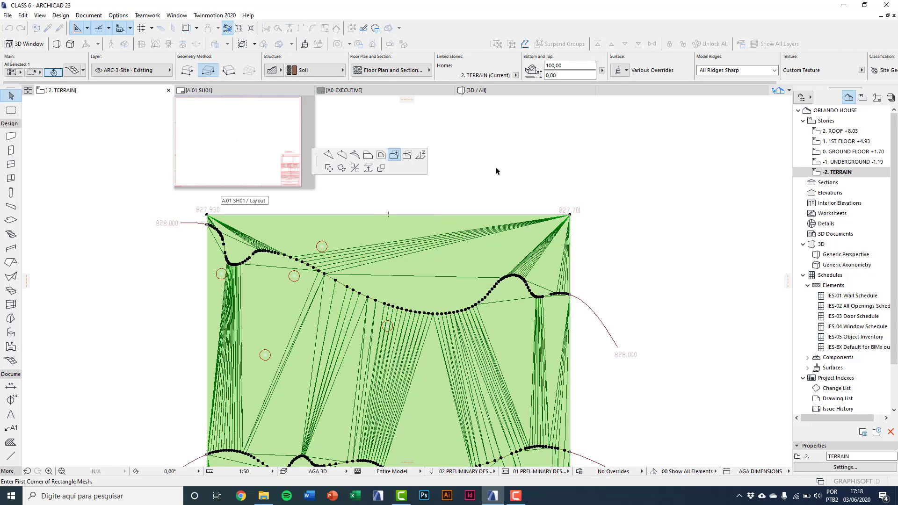
click(448, 161)
key(ctrl+z)
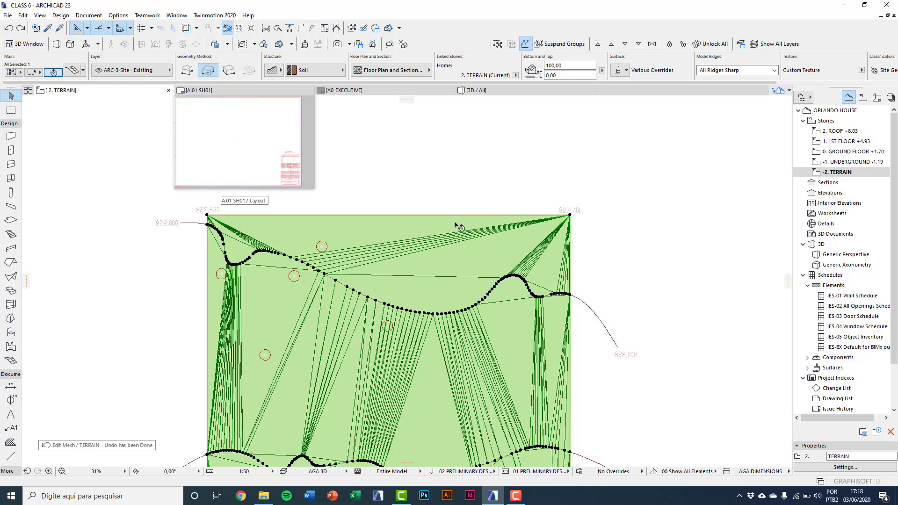
Step: Try subtracting a rectangular hole from the mesh across the 828,000 contour, and undo the subtraction
click(457, 226)
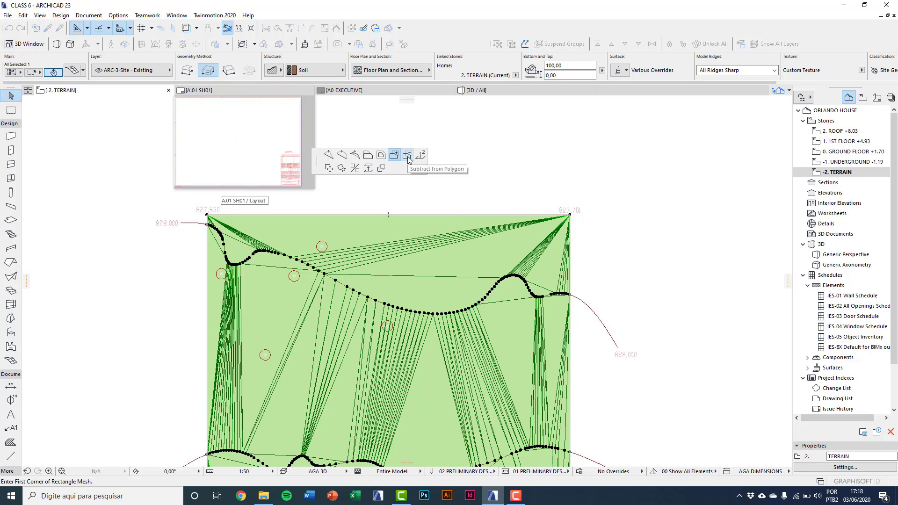
click(407, 157)
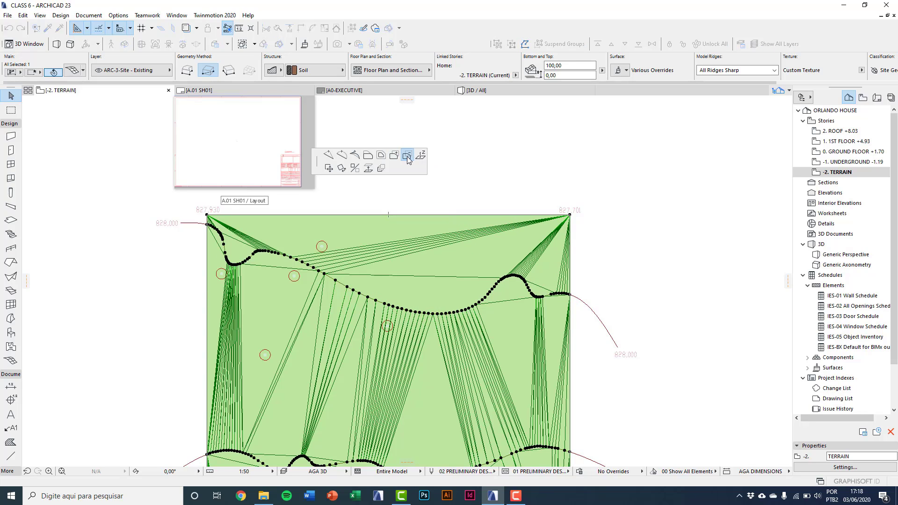
click(473, 255)
click(398, 381)
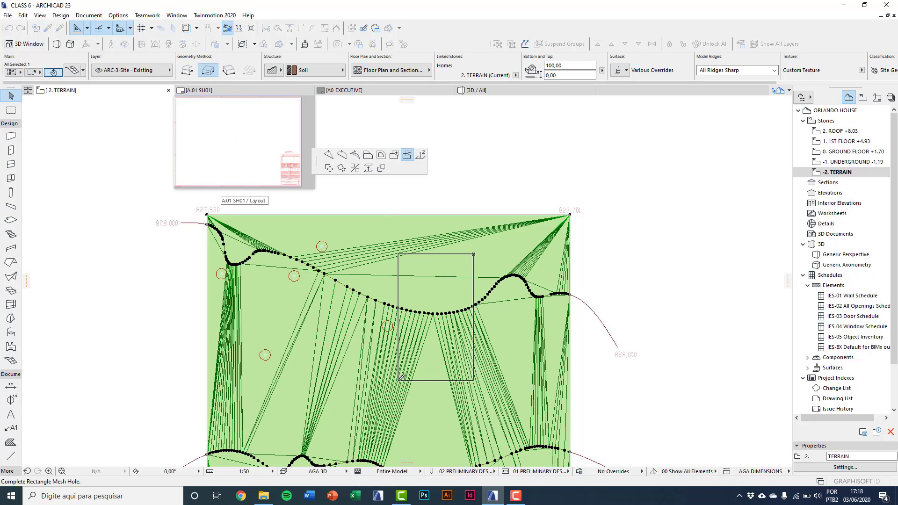
key(ctrl+z)
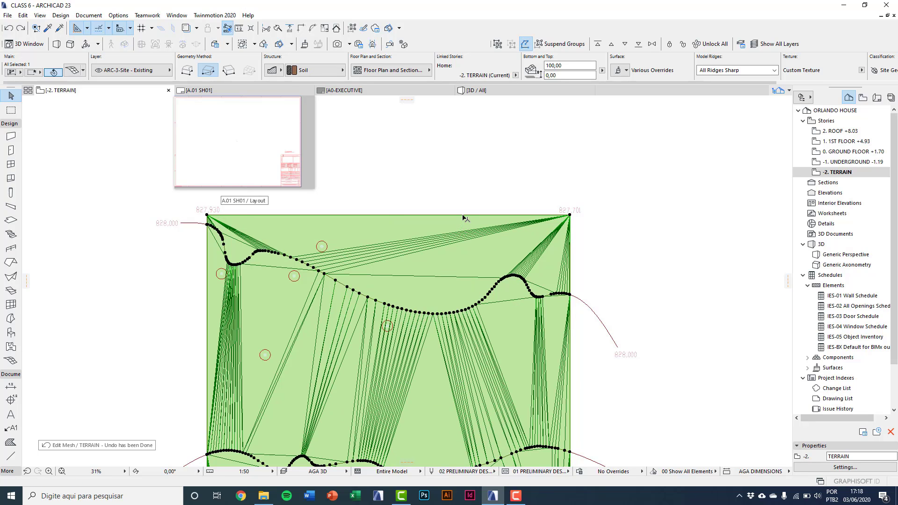
click(461, 215)
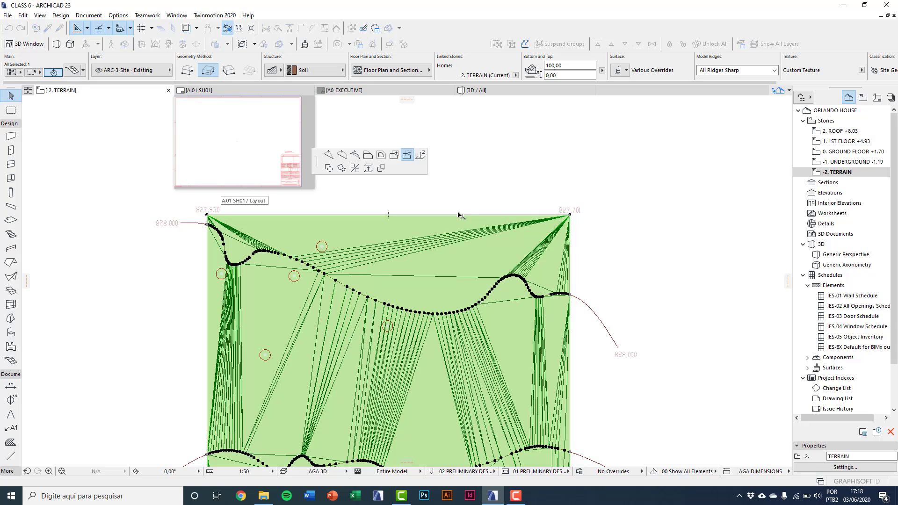
key(Escape)
click(544, 205)
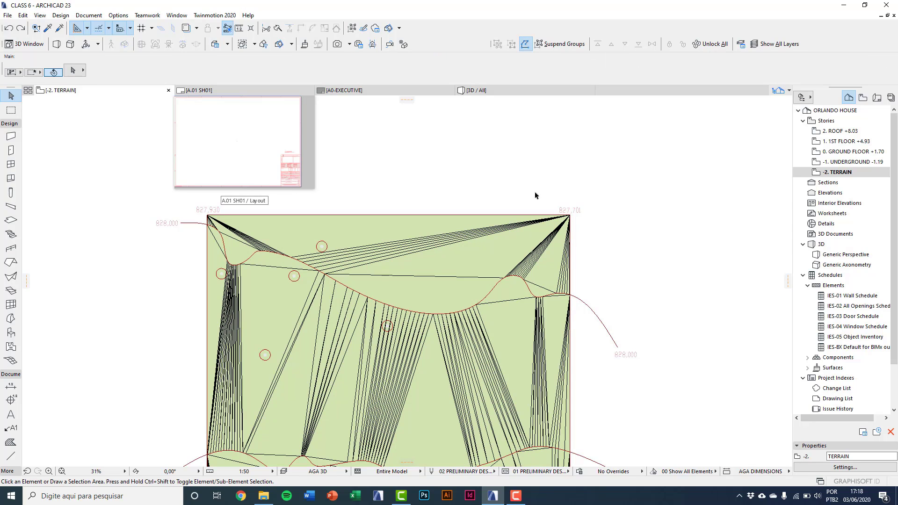
Step: Try moving the mesh's corner node at level 827,701 up beyond the lot outline, and undo the move
mouse_move(532, 181)
mouse_down()
mouse_move(544, 171)
mouse_move(393, 155)
mouse_move(493, 139)
mouse_move(523, 176)
mouse_up()
scroll(570, 215, up, 4)
click(515, 244)
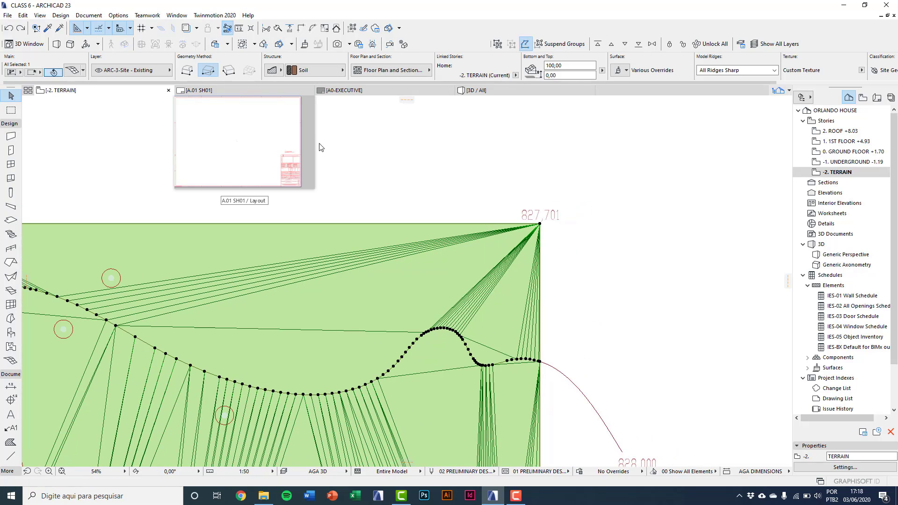
click(540, 225)
click(548, 232)
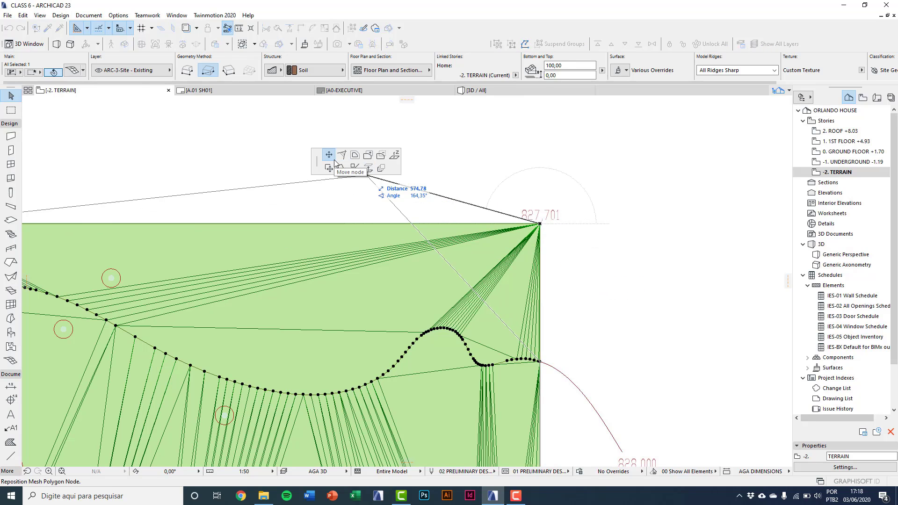
click(467, 145)
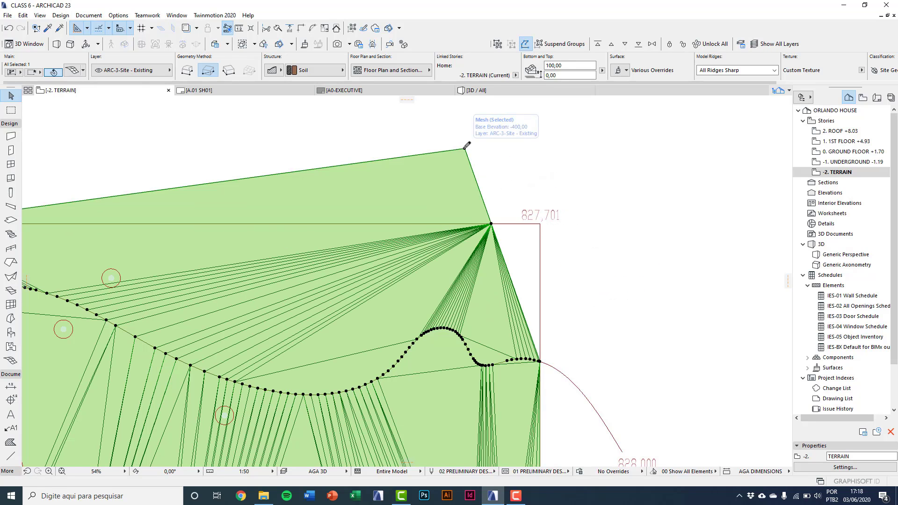
key(ctrl+z)
Step: Try filleting the mesh corner at level 827,701 with a radius of 300, and undo the fillet
click(540, 226)
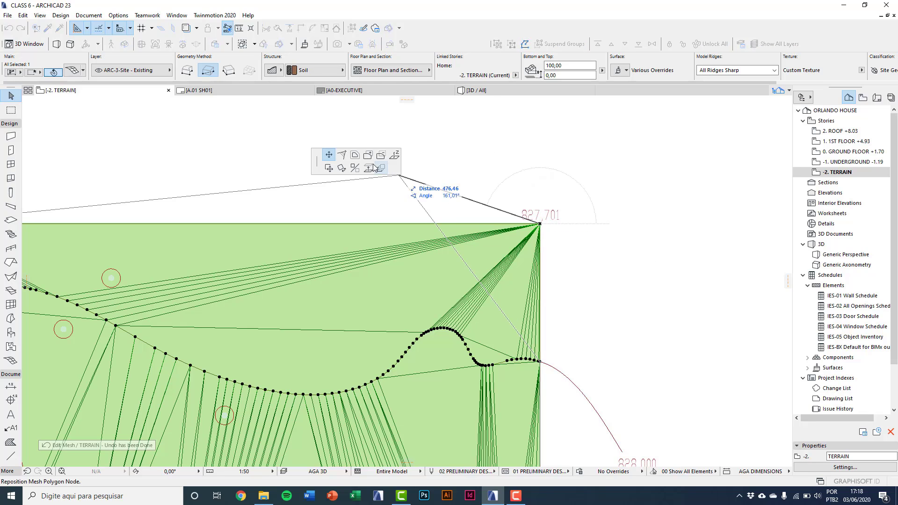
click(345, 158)
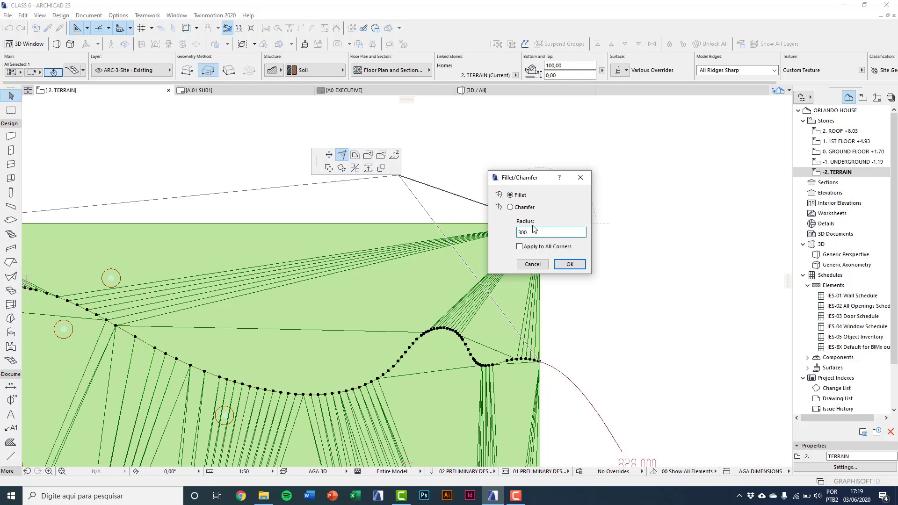
click(569, 264)
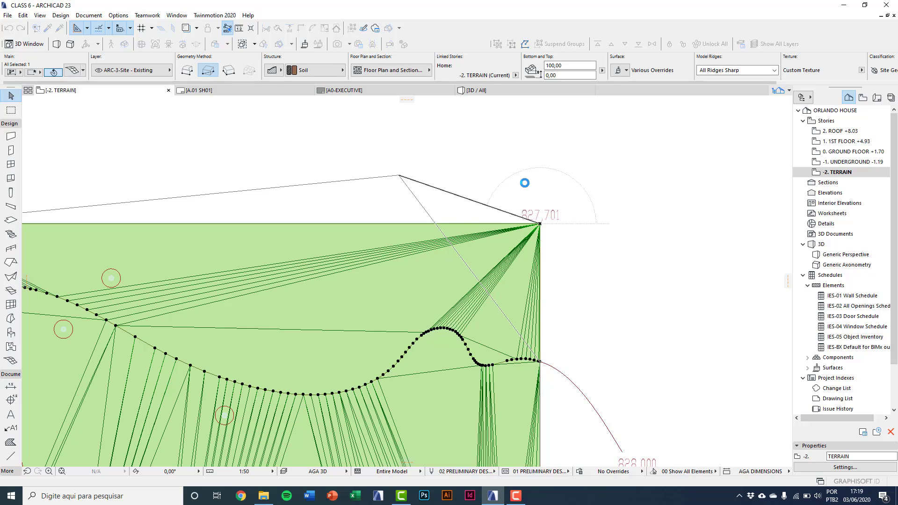
key(ctrl+z)
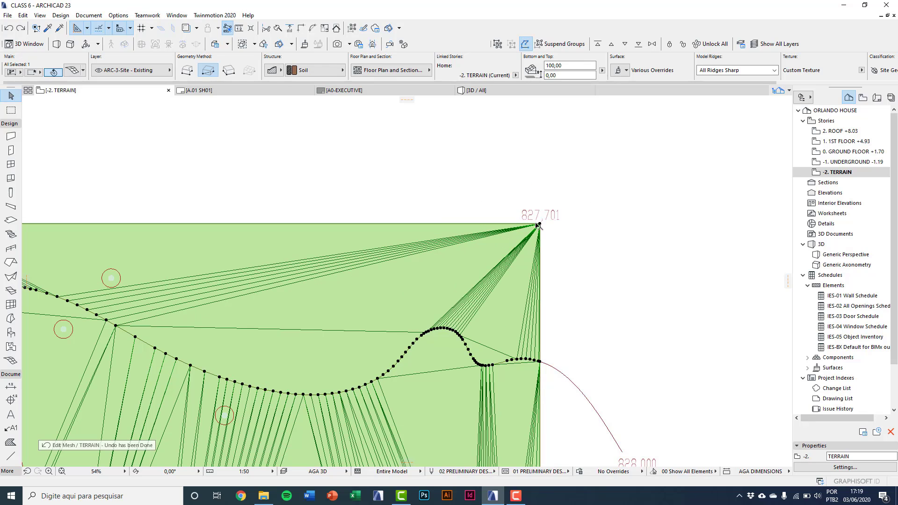
Step: Try chamfering the mesh corner at level 827,701 with a value of 300, undo the chamfer and deselect the mesh
click(540, 225)
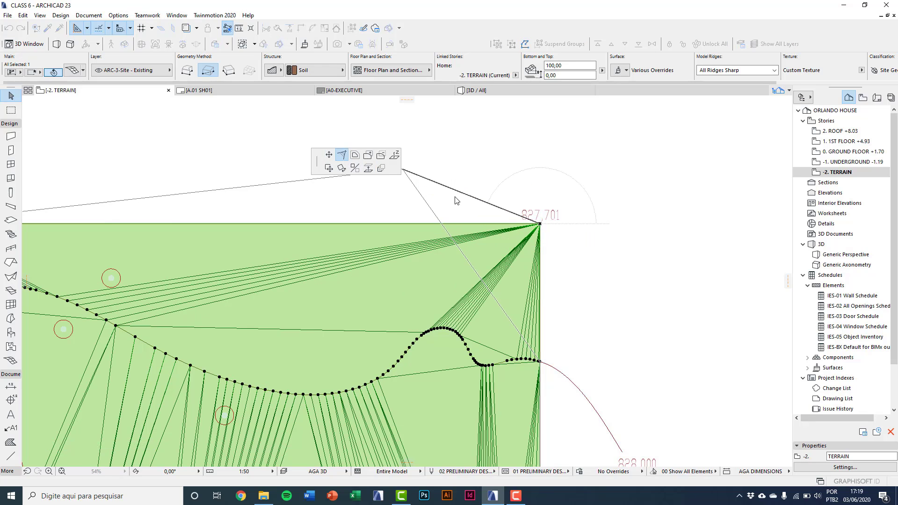
click(342, 155)
click(510, 207)
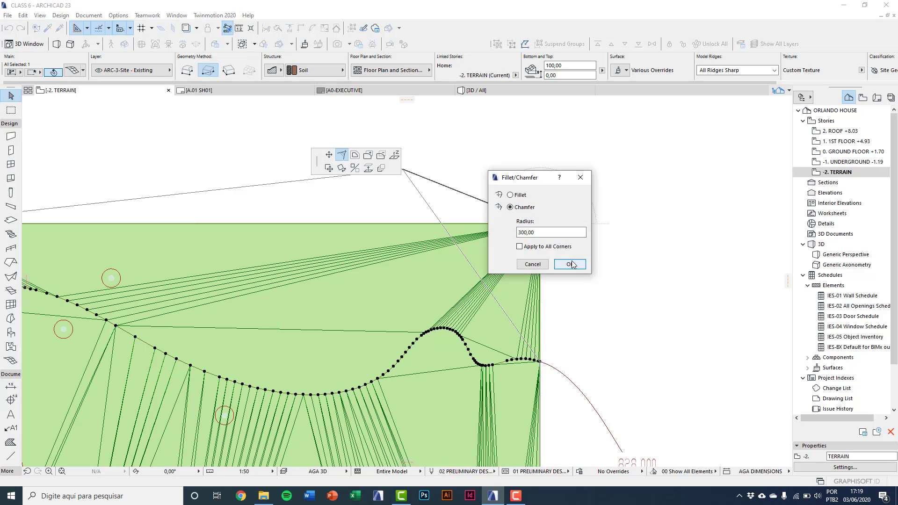
click(570, 265)
key(ctrl+z)
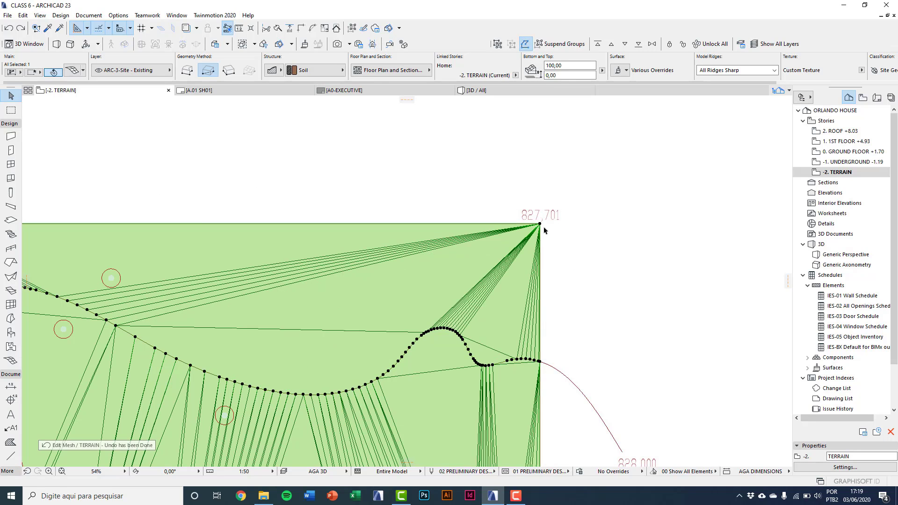
click(550, 252)
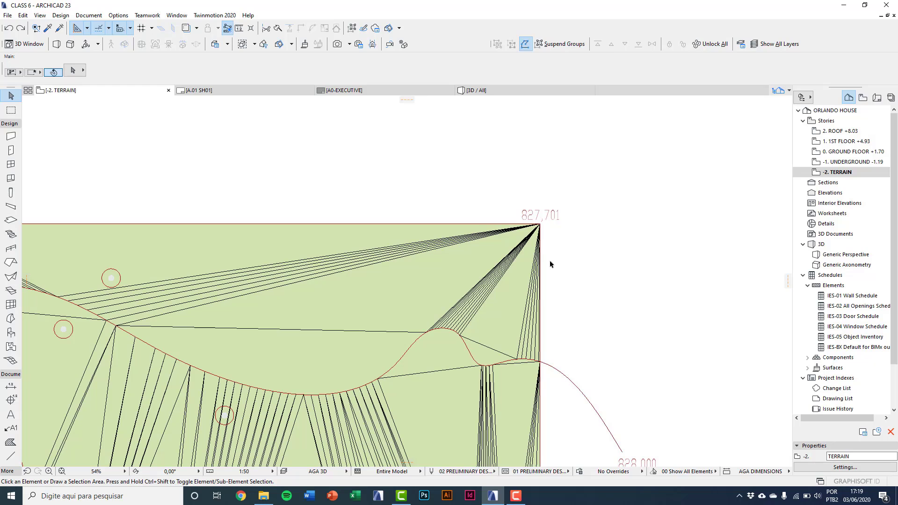
Step: Select the grouped survey drawing over the mesh and assign its red contour polylines to the ARC-3-Site - DWG Topography layer
scroll(550, 264, down, 4)
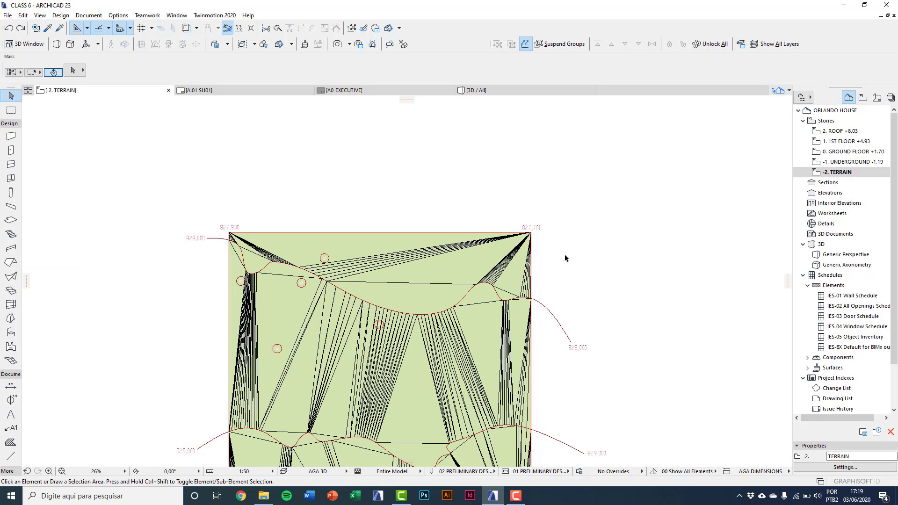
scroll(528, 245, down, 3)
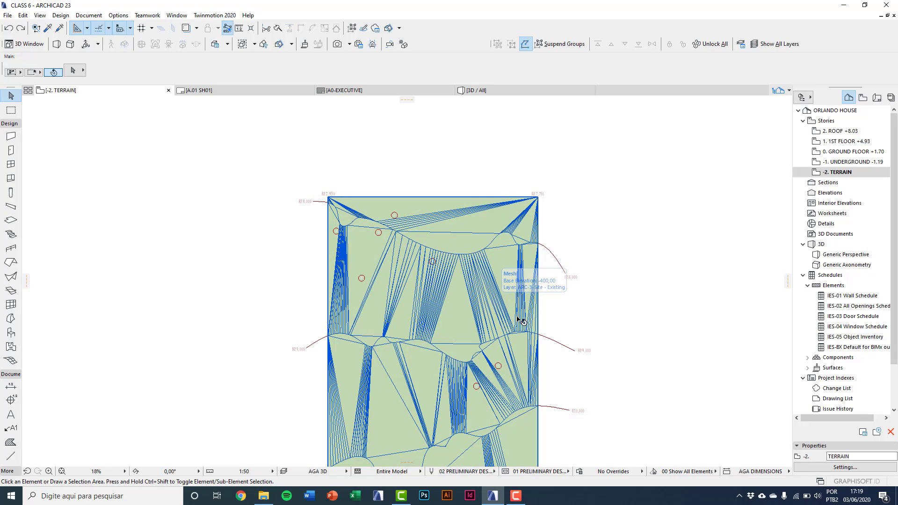
click(567, 277)
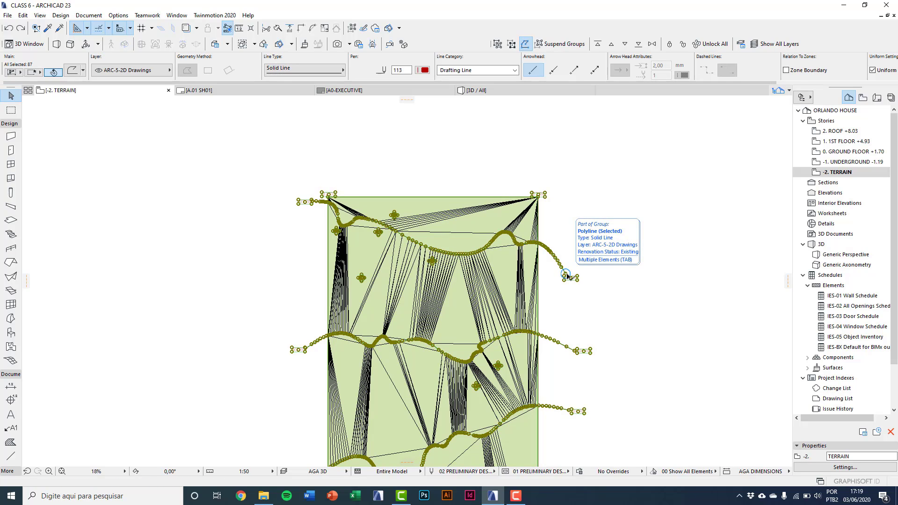
click(157, 75)
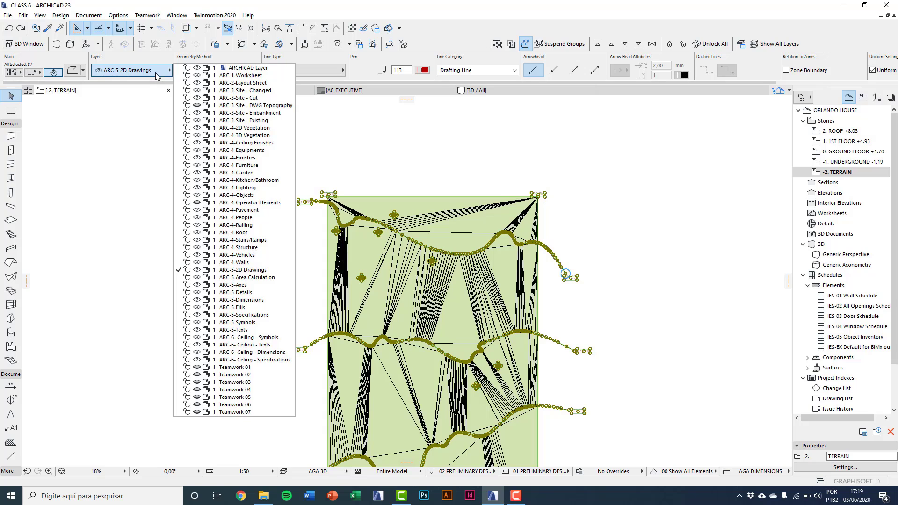
click(248, 105)
Step: Assign the contour polylines still selected on ARC-5-2D Drawings to the ARC-3-Site - DWG Topography layer
scroll(574, 220, up, 4)
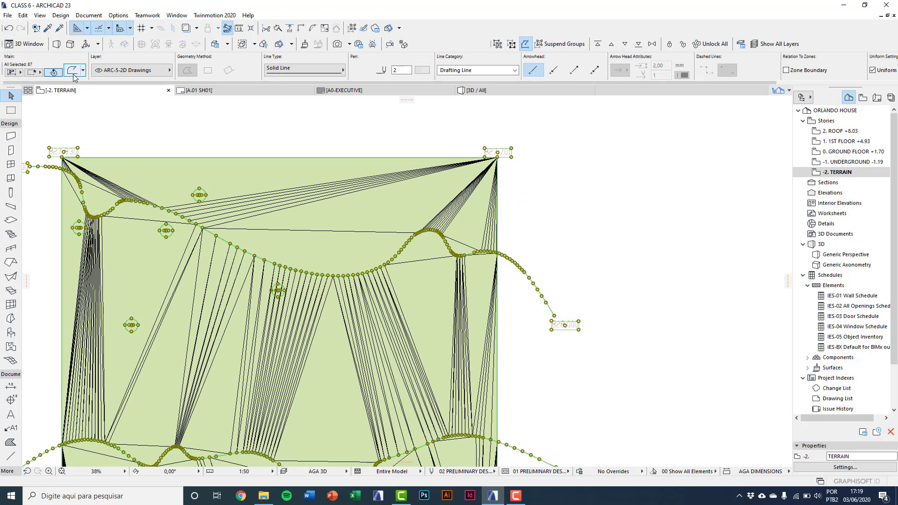
click(73, 71)
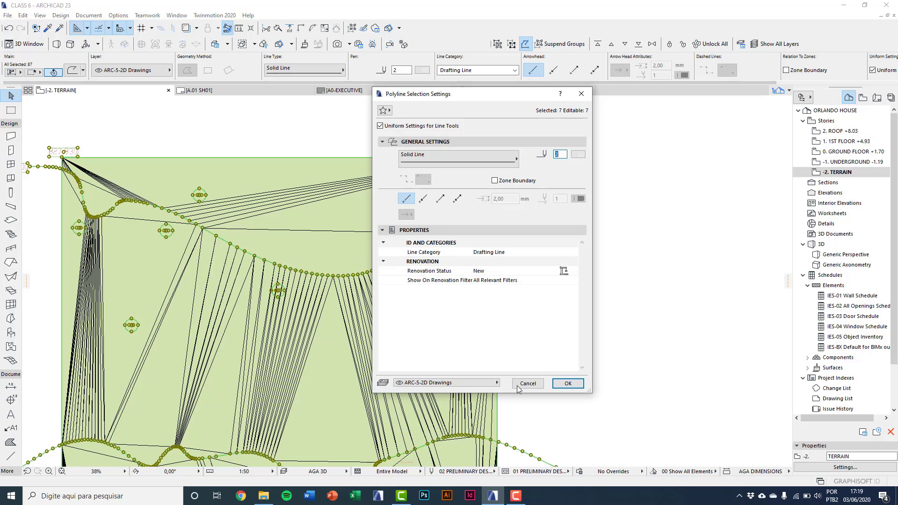
click(540, 384)
click(131, 70)
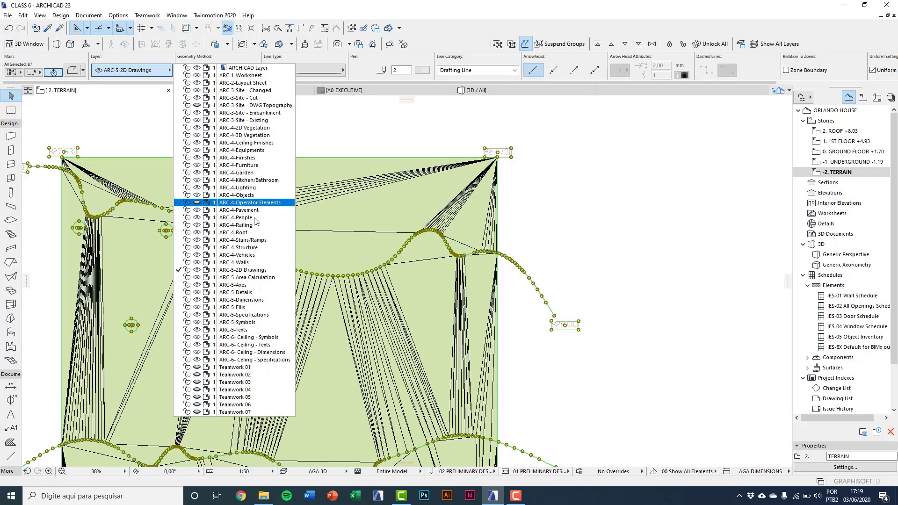
click(254, 105)
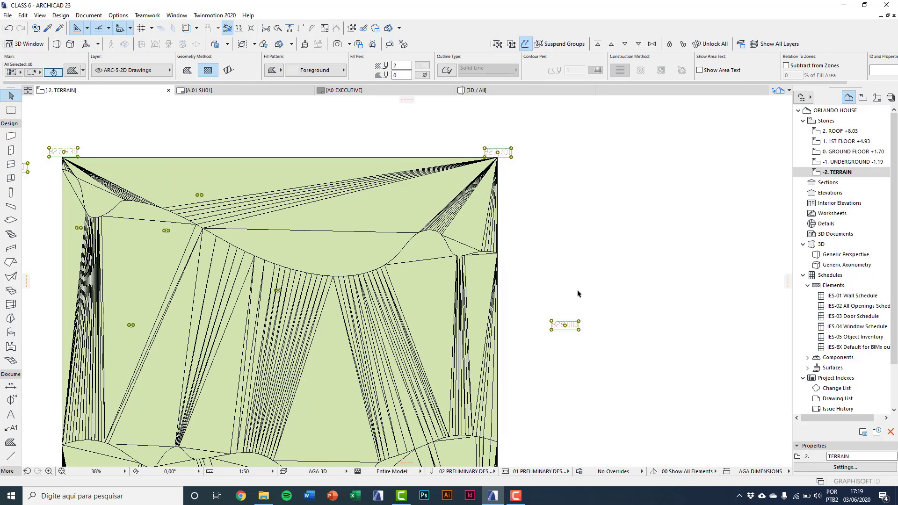
Step: Assign the selected red level texts around the mesh to the ARC-3-Site - DWG Topography layer
scroll(583, 264, up, 2)
shift+scroll(477, 196, up, 3)
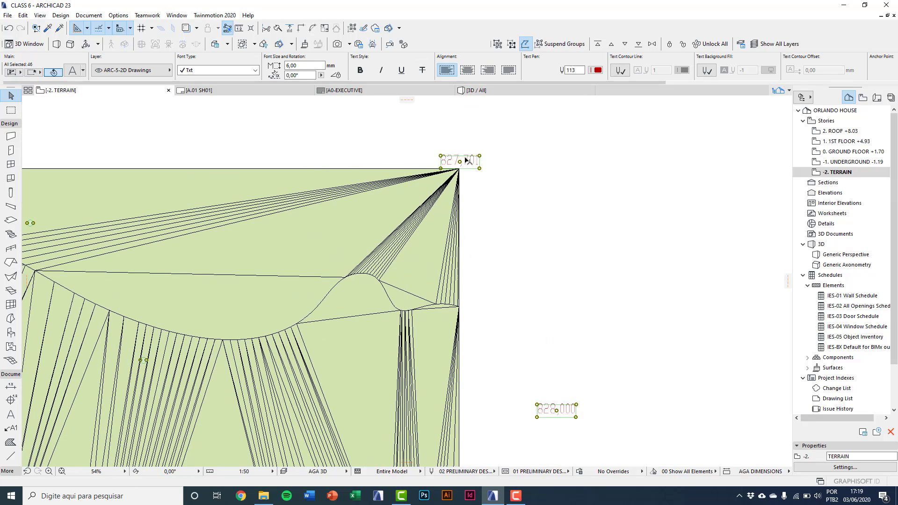
mouse_move(184, 82)
click(155, 70)
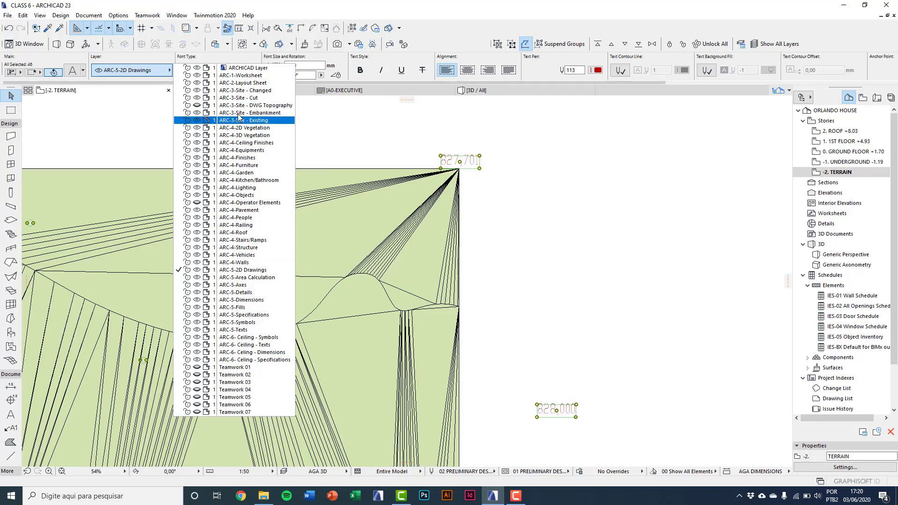
click(251, 105)
Step: Assign both sets of small circular fills inside the mesh to the ARC-3-Site - DWG Topography layer
scroll(491, 196, down, 6)
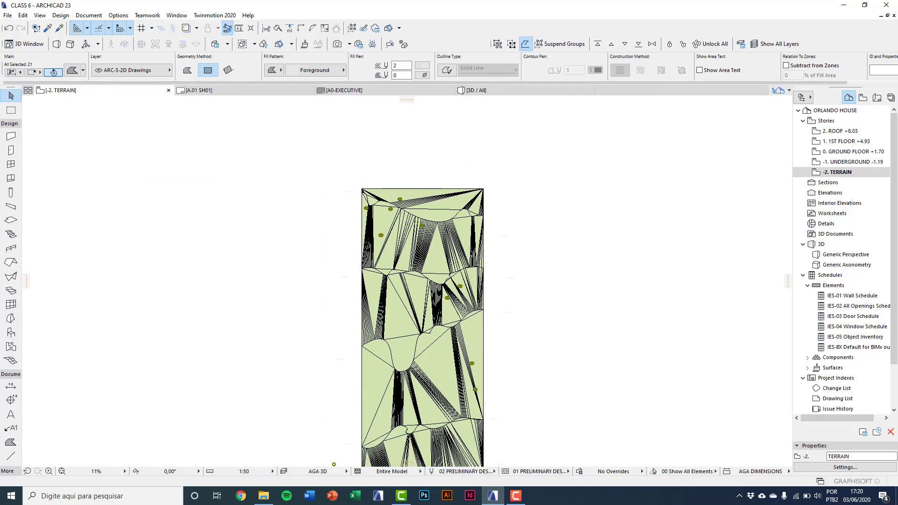
scroll(456, 243, up, 7)
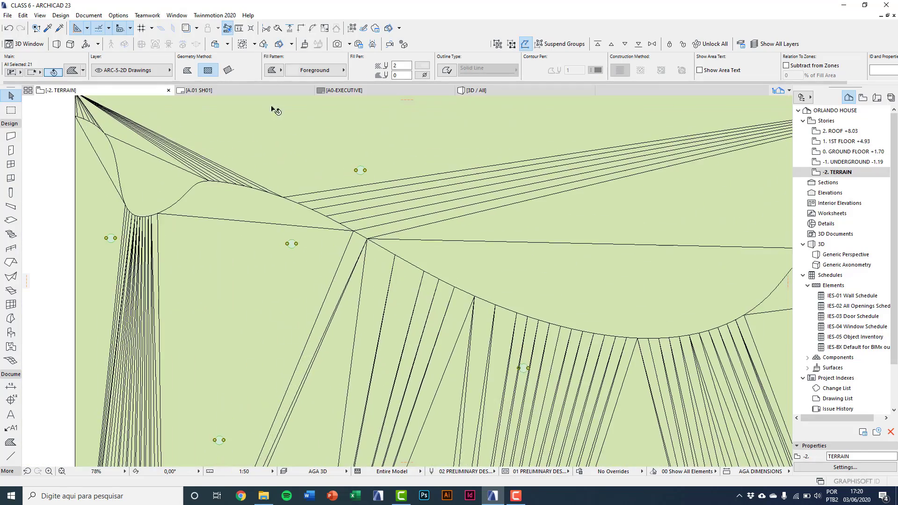
click(152, 70)
click(241, 106)
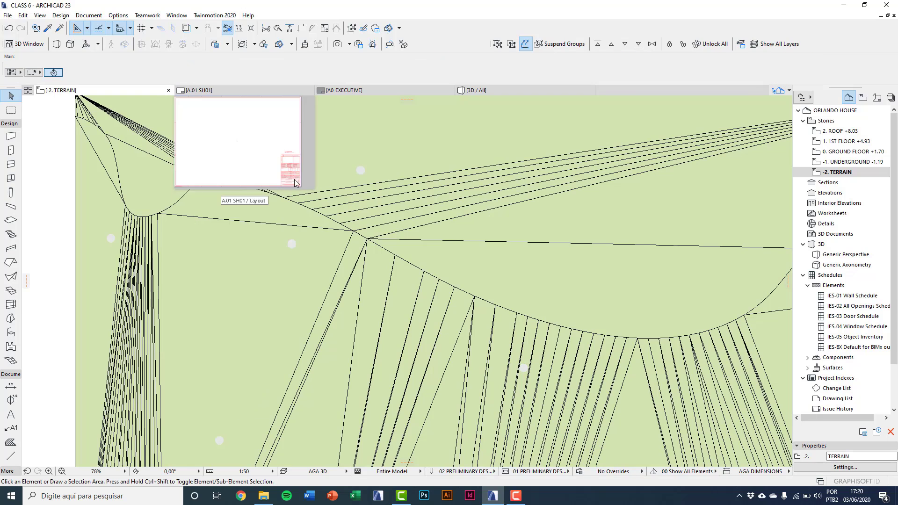
key(ctrl+a)
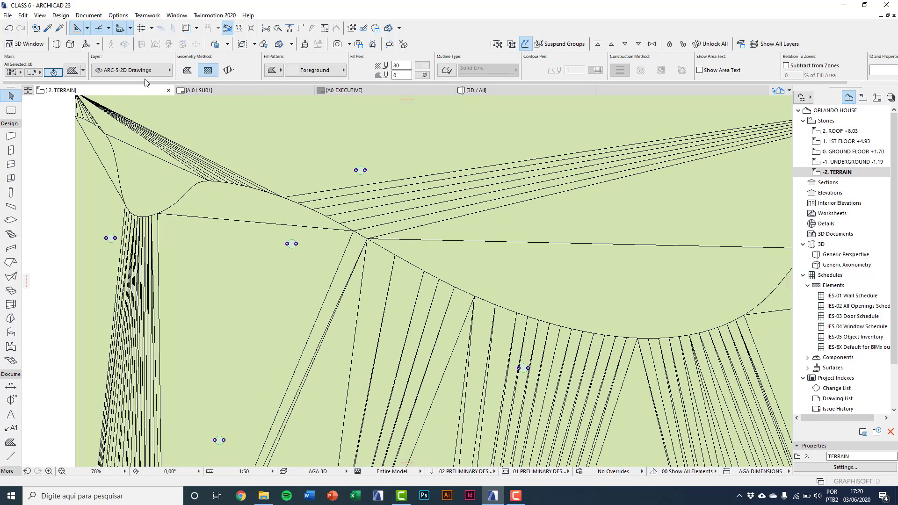
click(147, 73)
click(241, 105)
Step: Assign the remaining selected texts beside the mesh to the ARC-3-Site - DWG Topography layer and clear the selection
scroll(257, 167, down, 8)
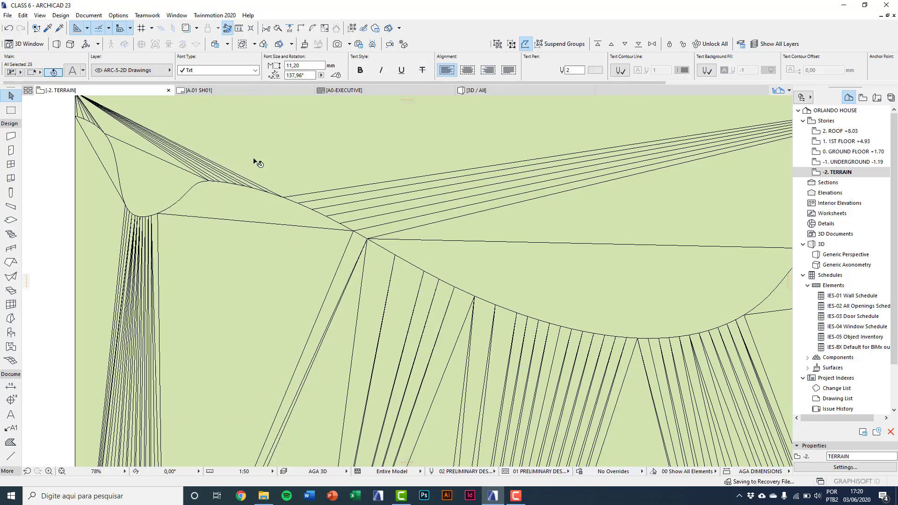
scroll(437, 295, up, 4)
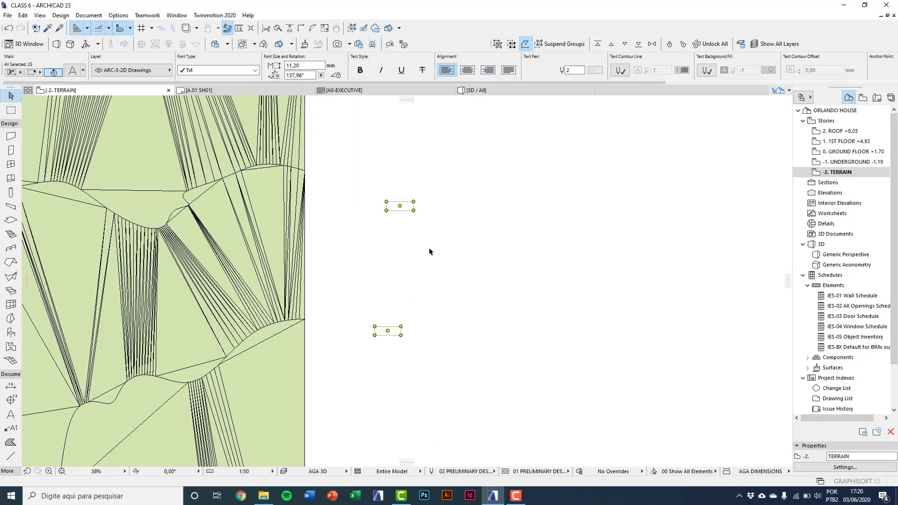
scroll(381, 235, down, 4)
middle_drag(381, 235, 366, 197)
click(147, 70)
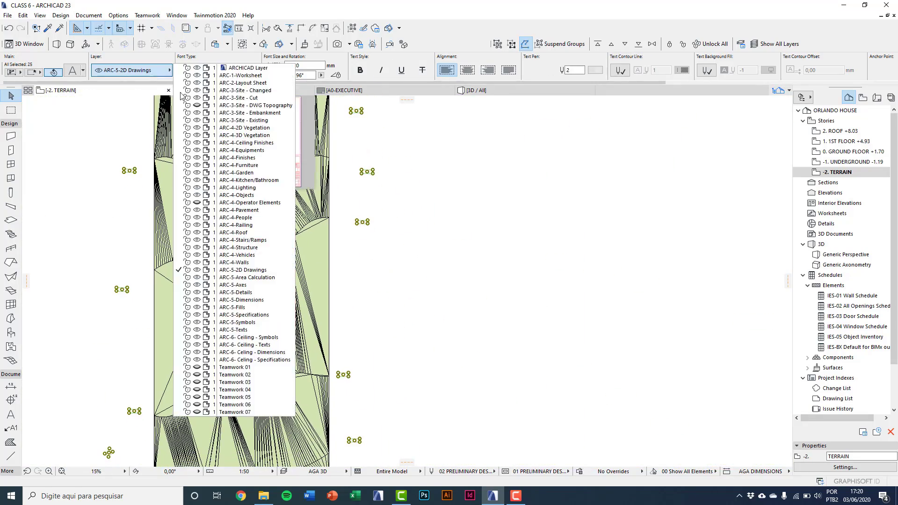
click(385, 259)
Step: Set the terrain mesh's floor plan ridge selection to Show User Defined Ridges and clear the selection
scroll(385, 258, down, 4)
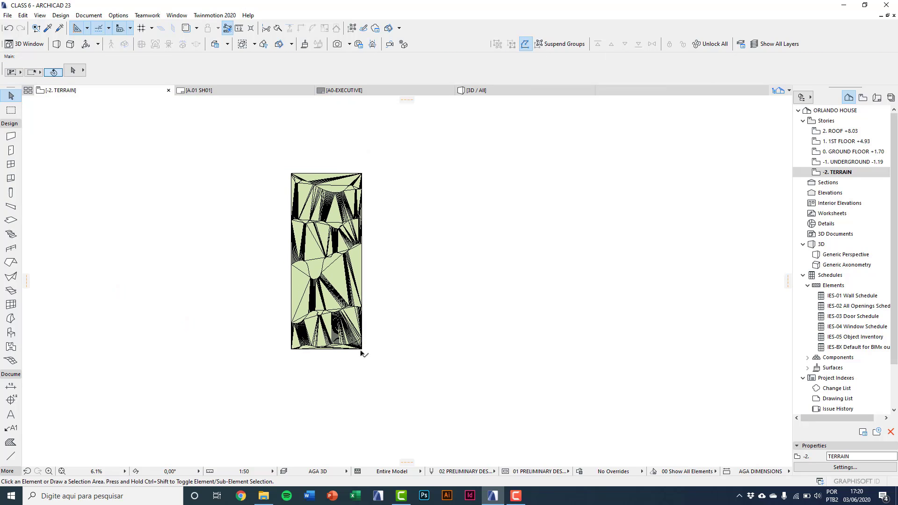
scroll(385, 285, up, 3)
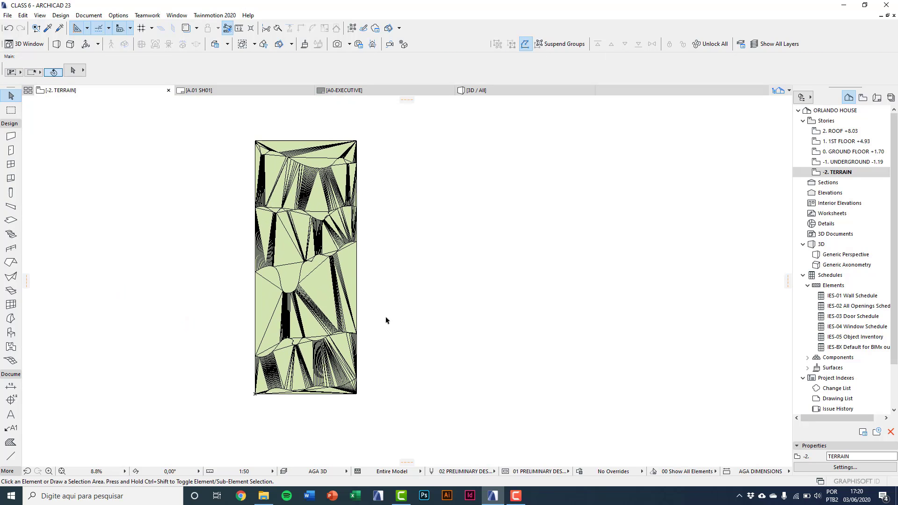
click(325, 253)
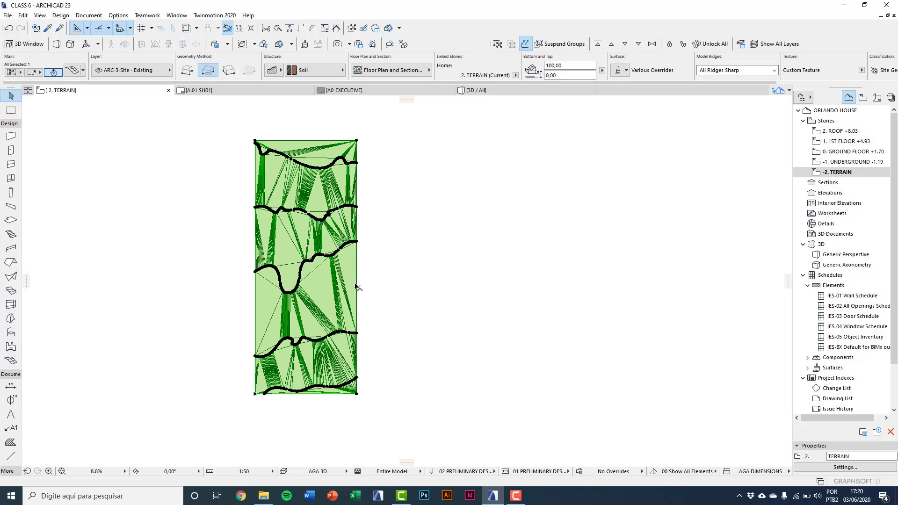
click(405, 71)
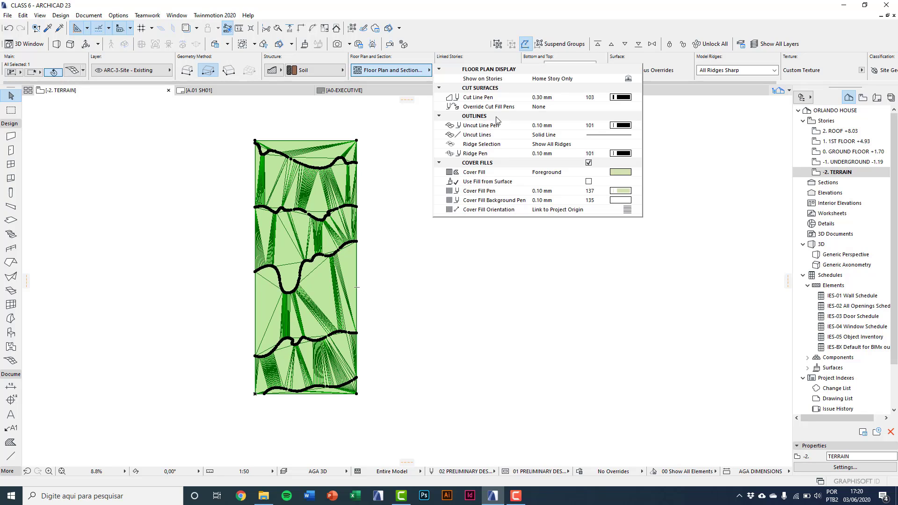
click(499, 145)
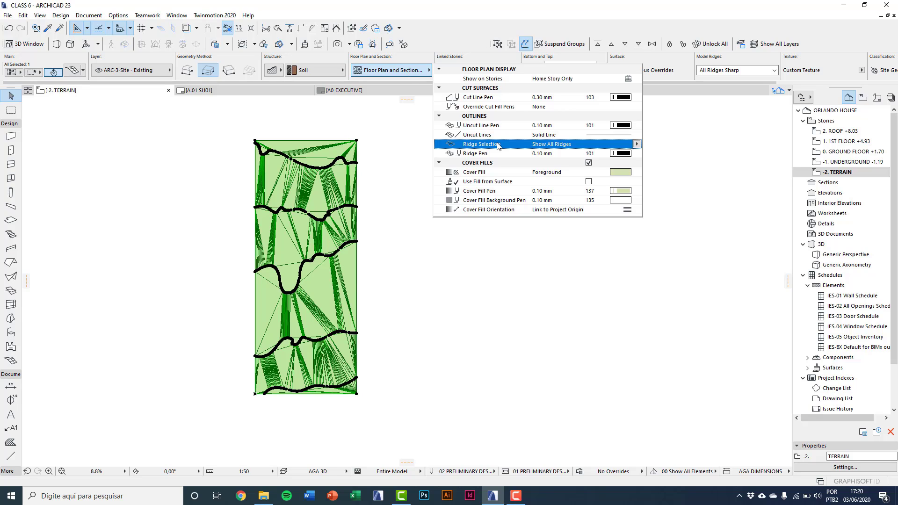
click(636, 145)
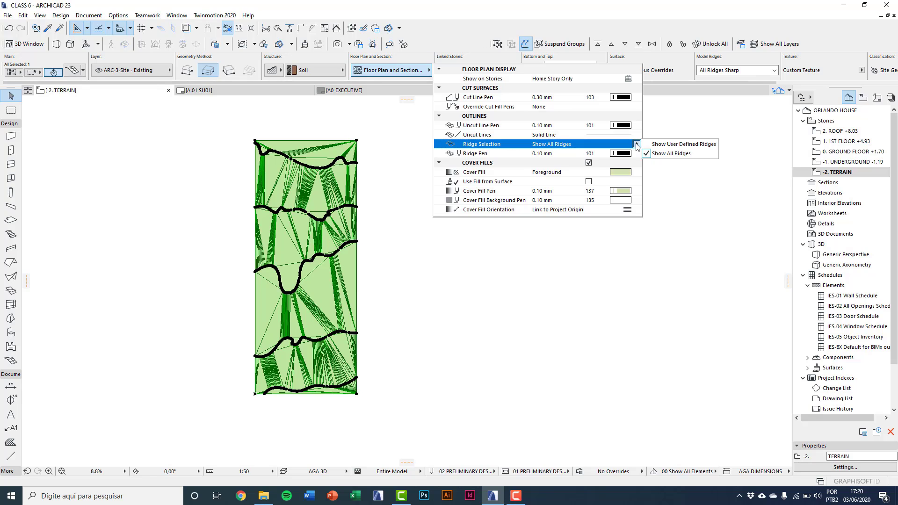
click(669, 145)
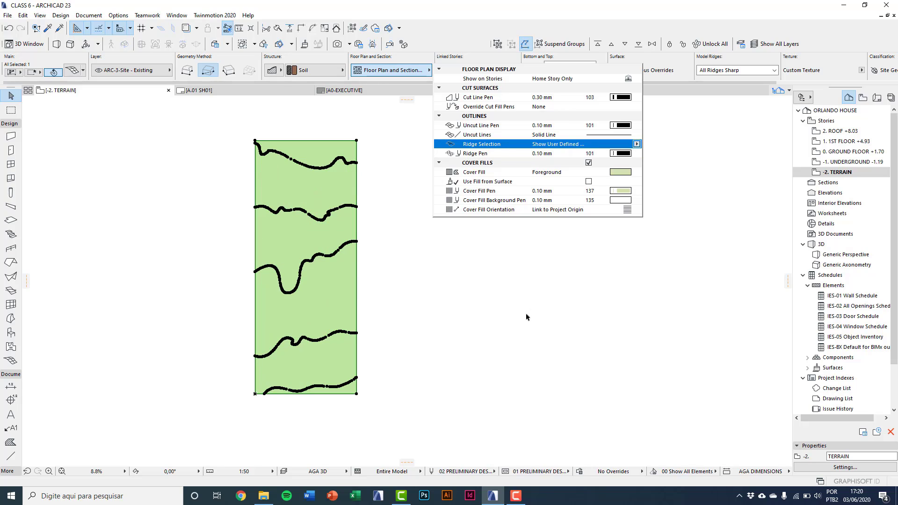
scroll(367, 177, up, 4)
middle_drag(367, 176, 393, 197)
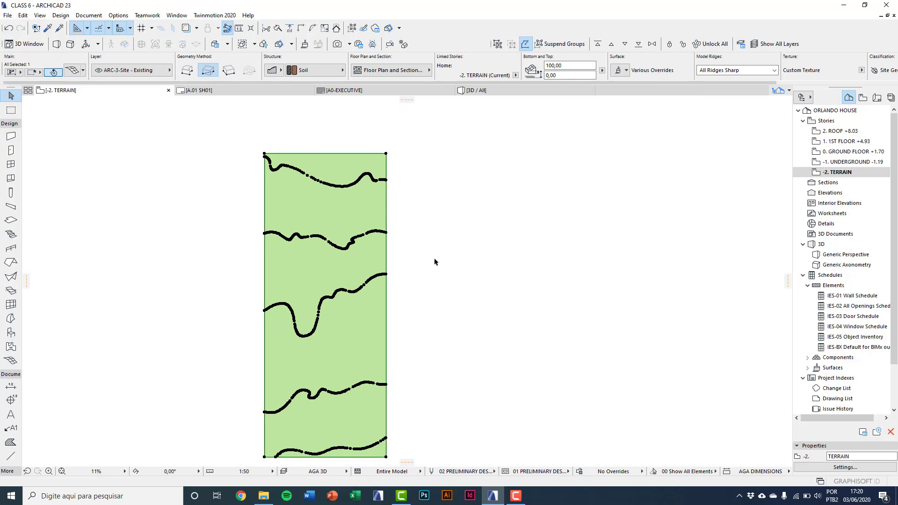
key(Escape)
Step: In the 3D view, set the terrain mesh's 3D appearance to All Ridges Smooth and deselect the mesh
key(F3)
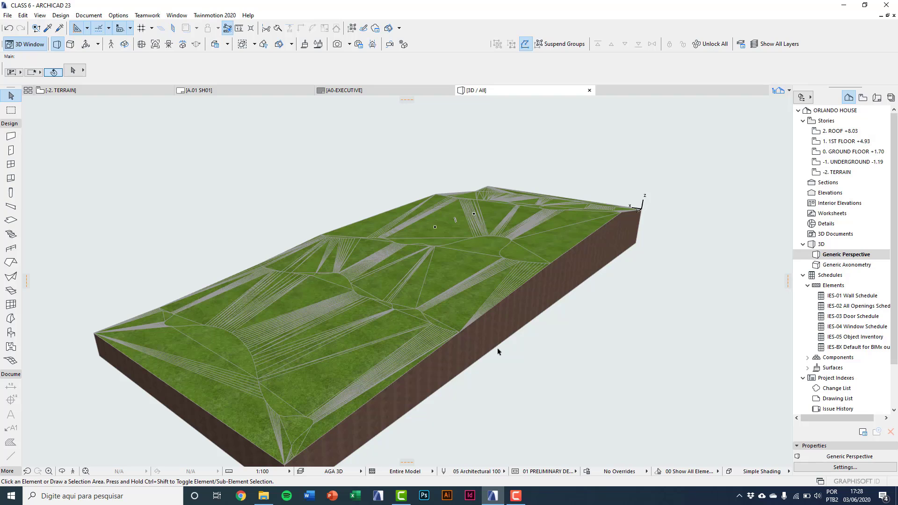
scroll(498, 350, up, 5)
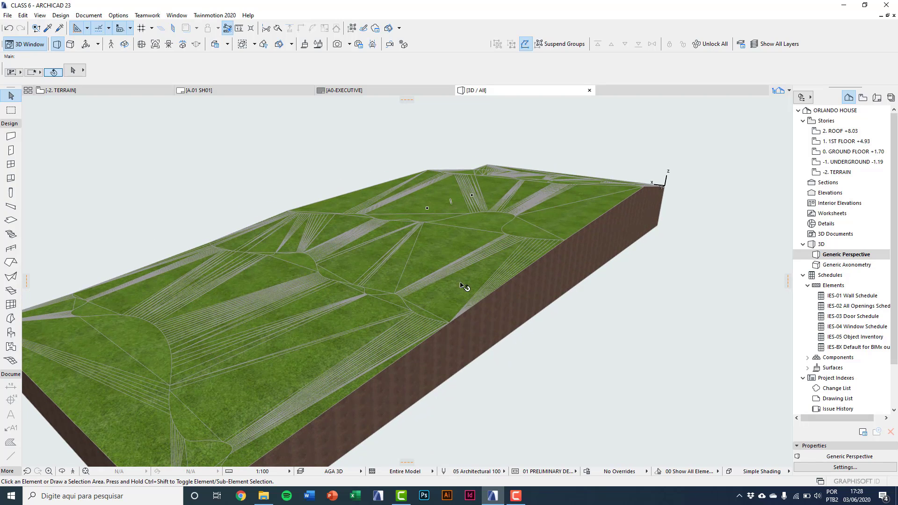
click(457, 272)
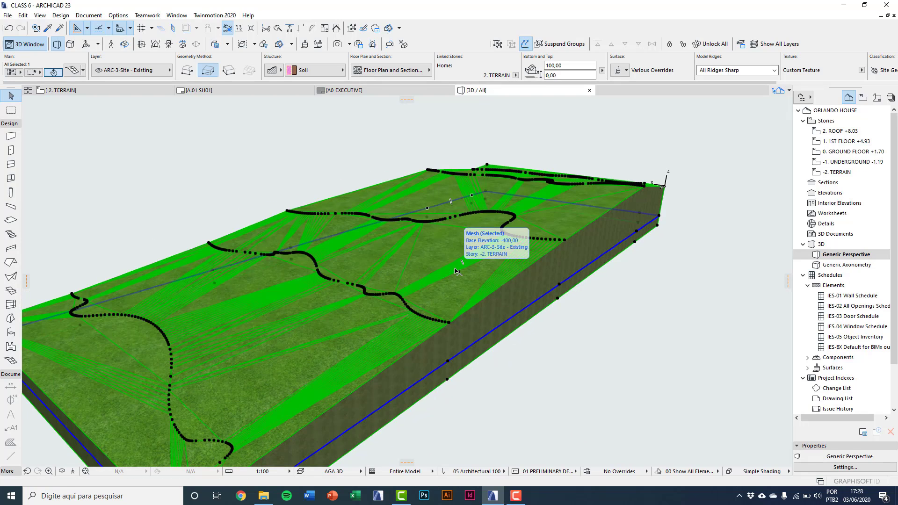
middle_drag(491, 309, 473, 321)
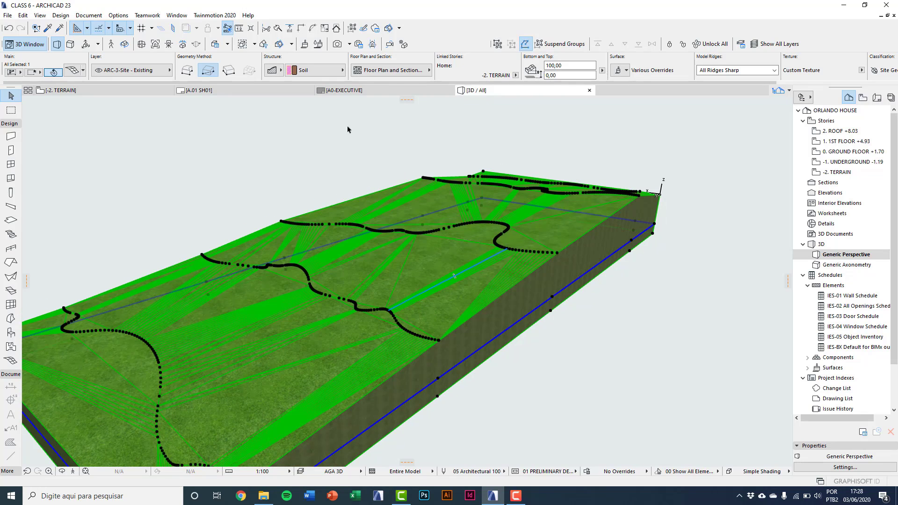
key(ctrl+t)
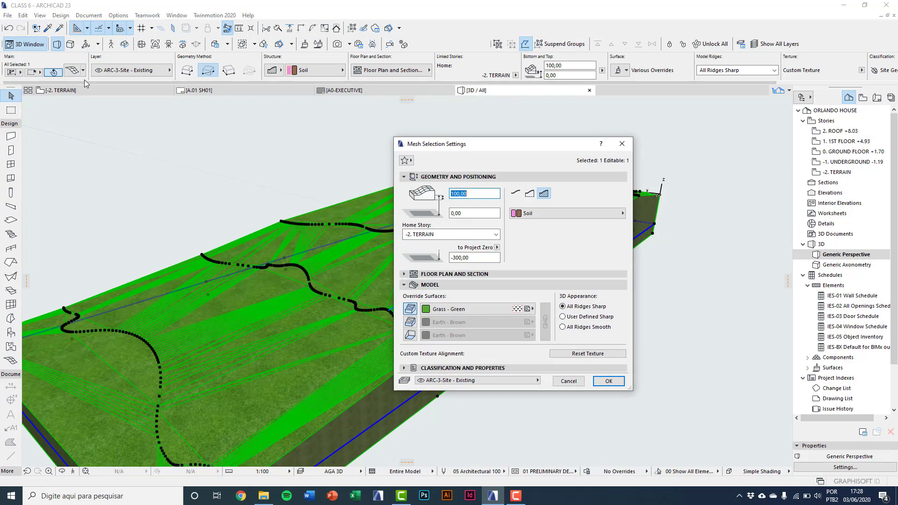
drag(509, 152, 539, 130)
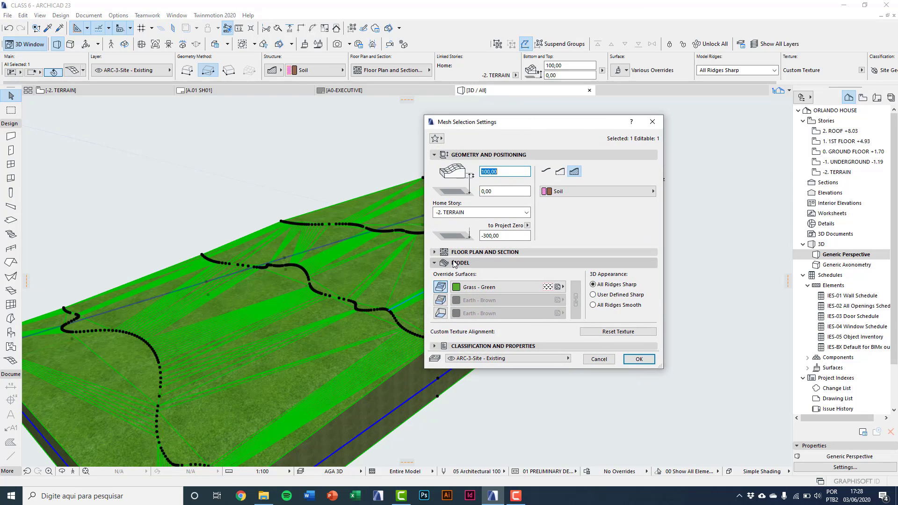
click(593, 305)
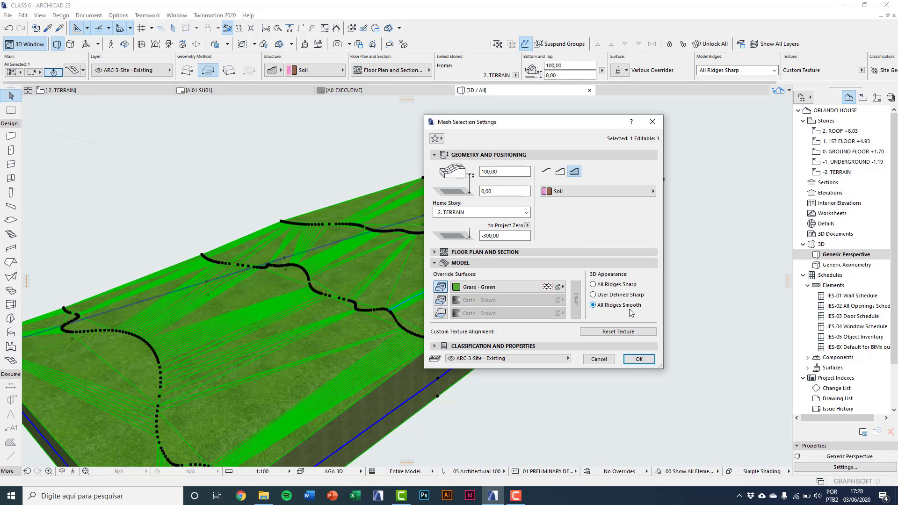
click(638, 358)
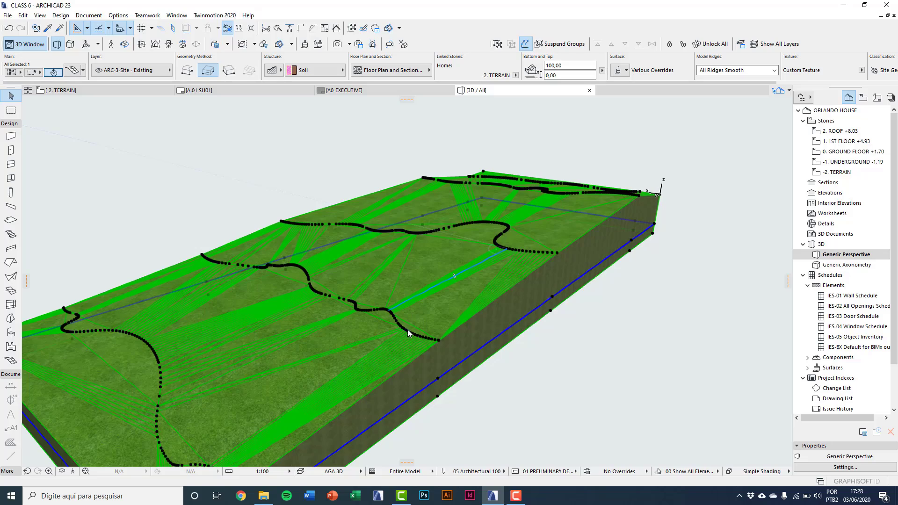
click(556, 335)
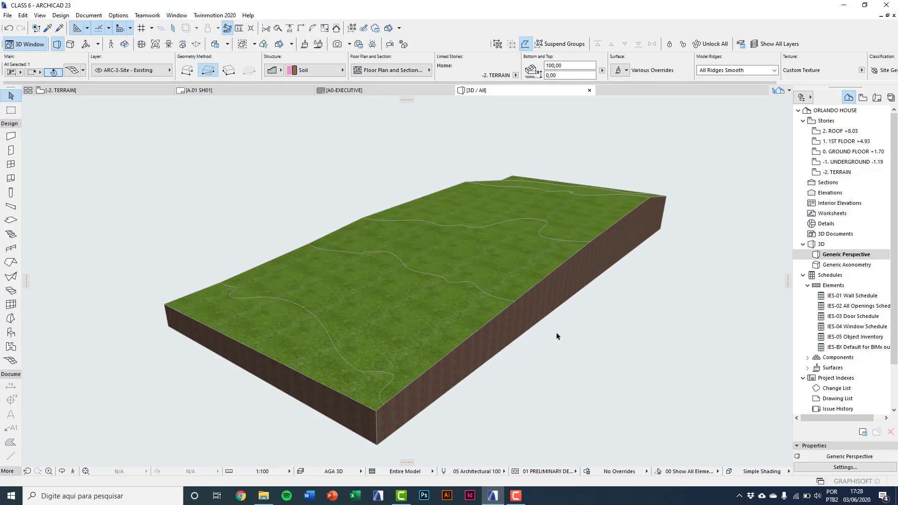
click(571, 335)
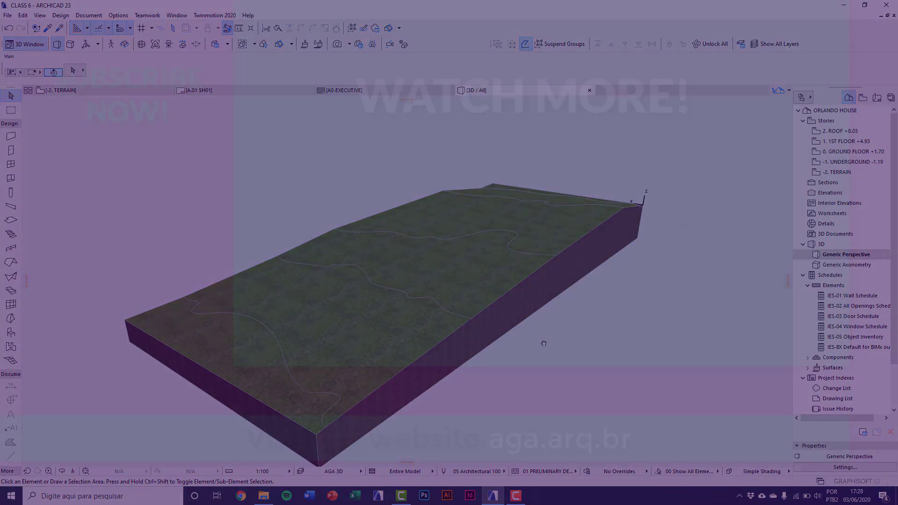